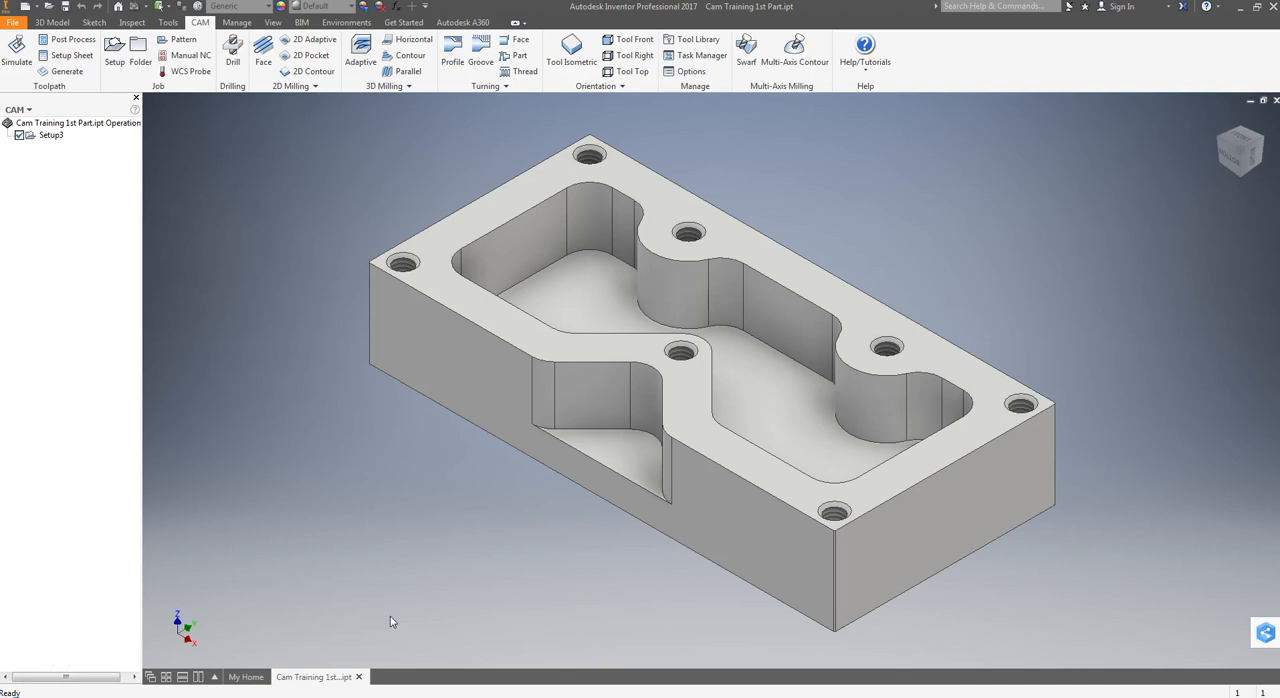
# Set the side stock offset of Setup3 to 0.05 in
pyautogui.click(393, 619)
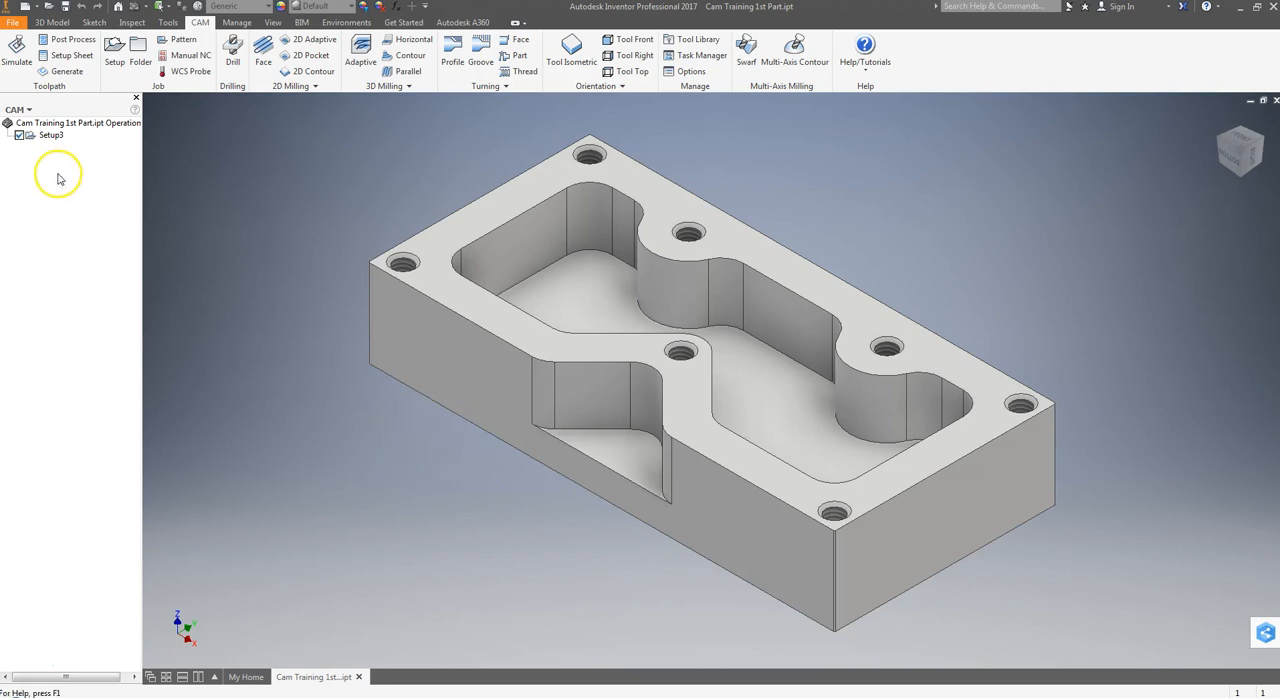
pyautogui.doubleClick(46, 136)
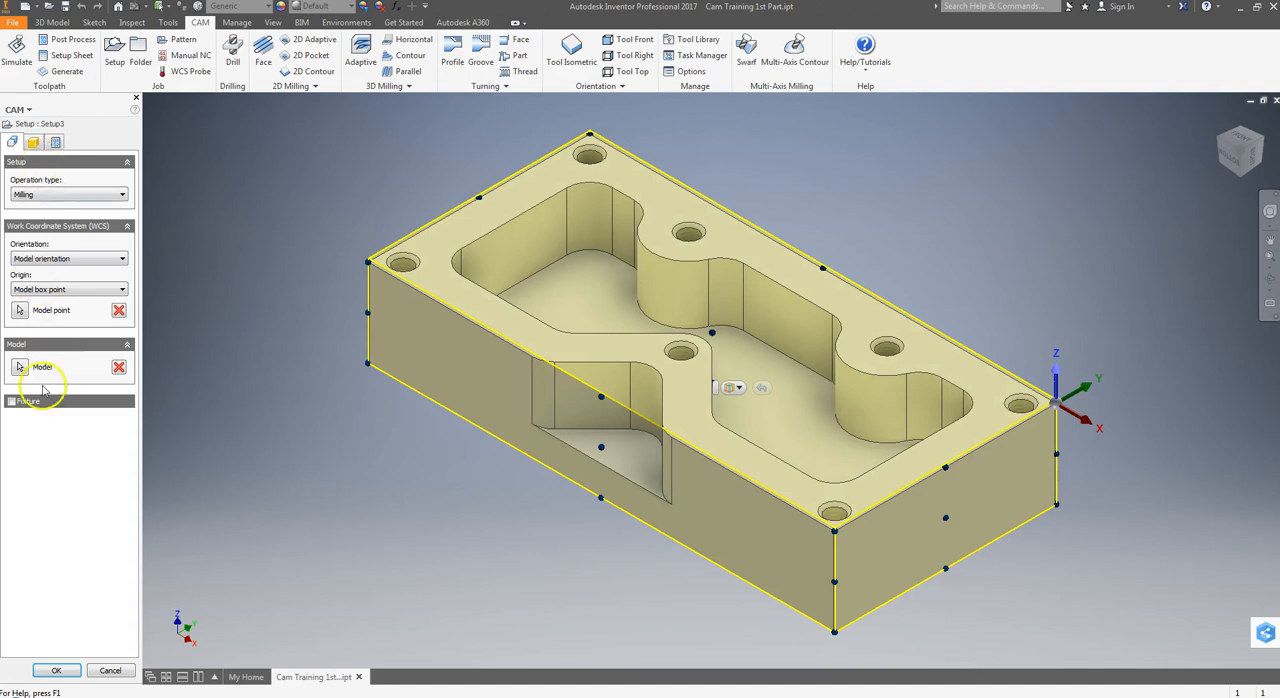
pyautogui.click(35, 143)
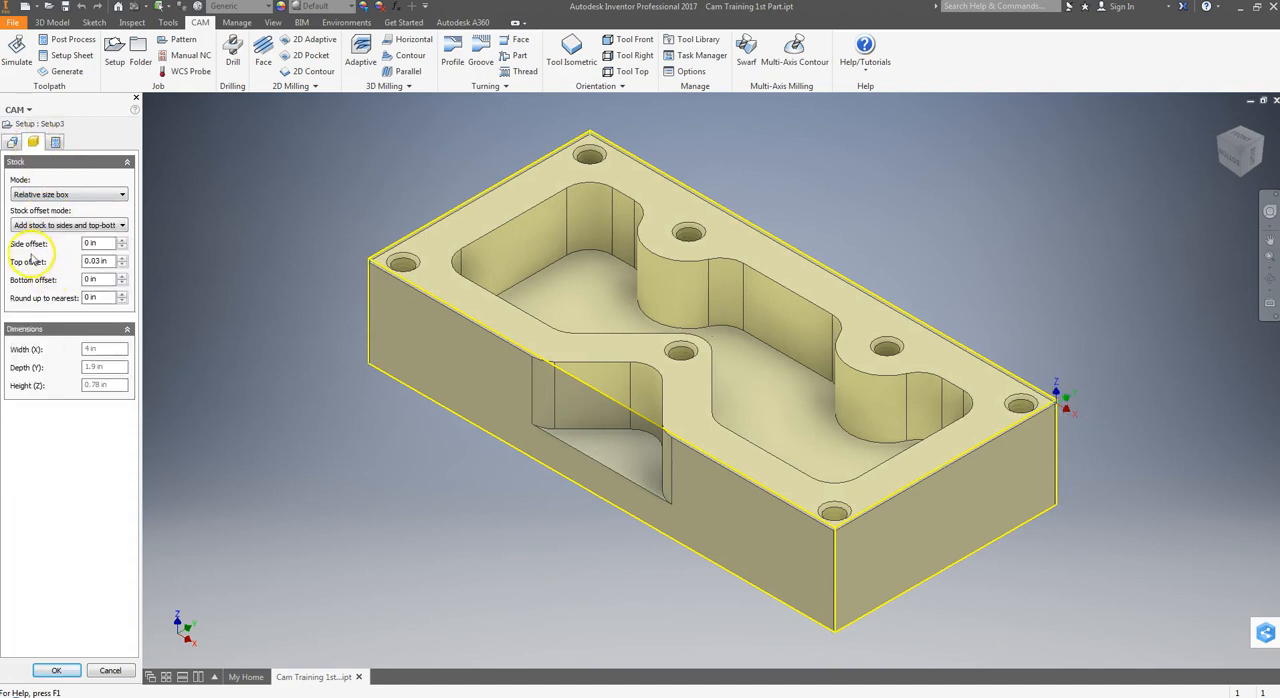
pyautogui.moveTo(107, 244); pyautogui.dragTo(69, 255)
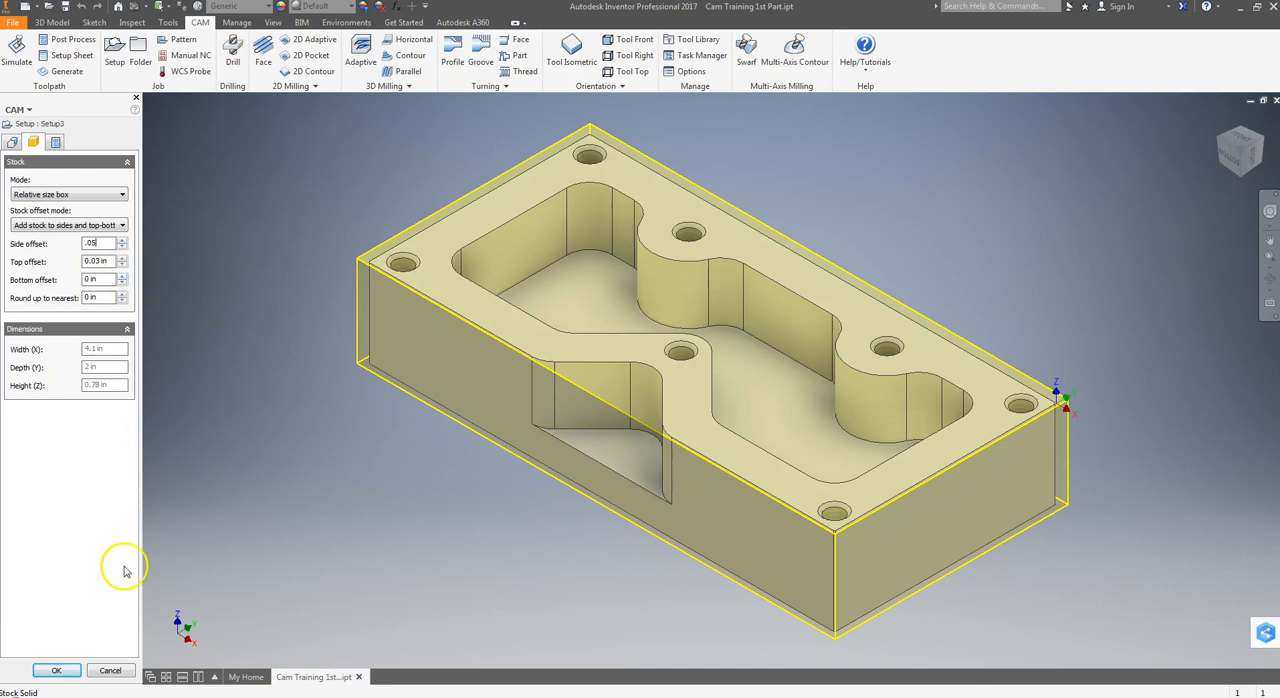
pyautogui.click(57, 670)
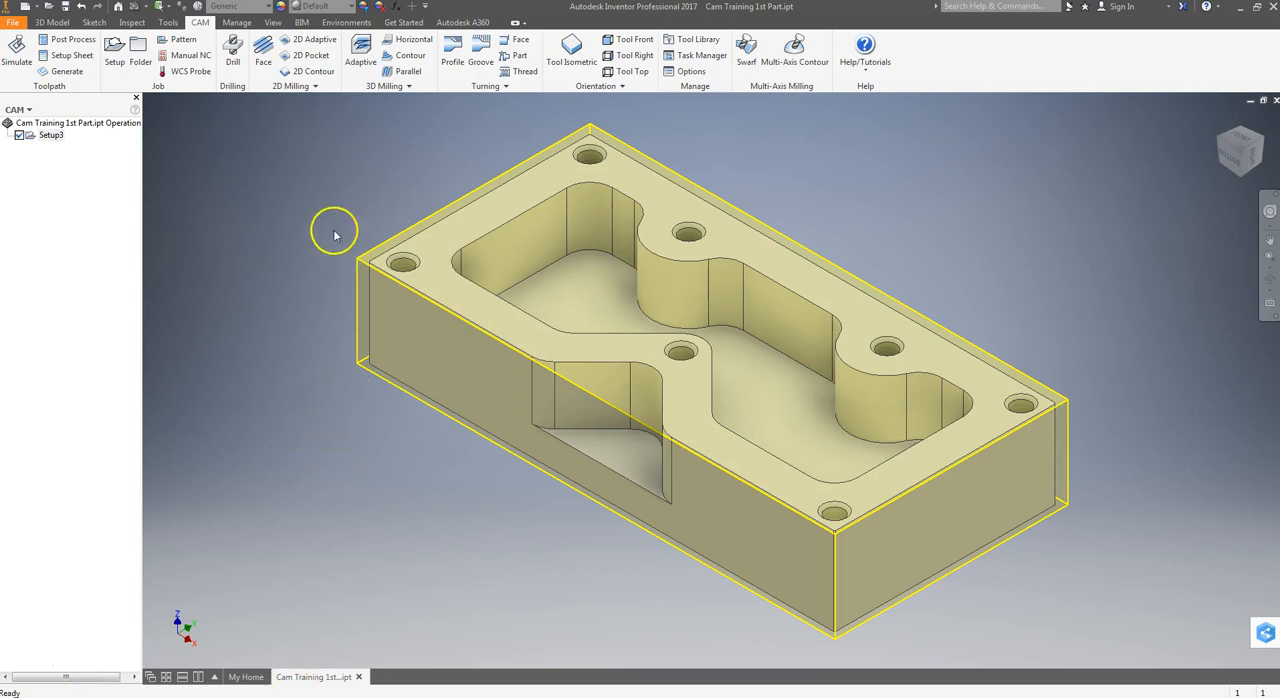
# Review the tools in the CAM tool library against the tool list on the CNC setup sheet PDF in Adobe Acrobat Reader
pyautogui.click(712, 40)
pyautogui.click(700, 42)
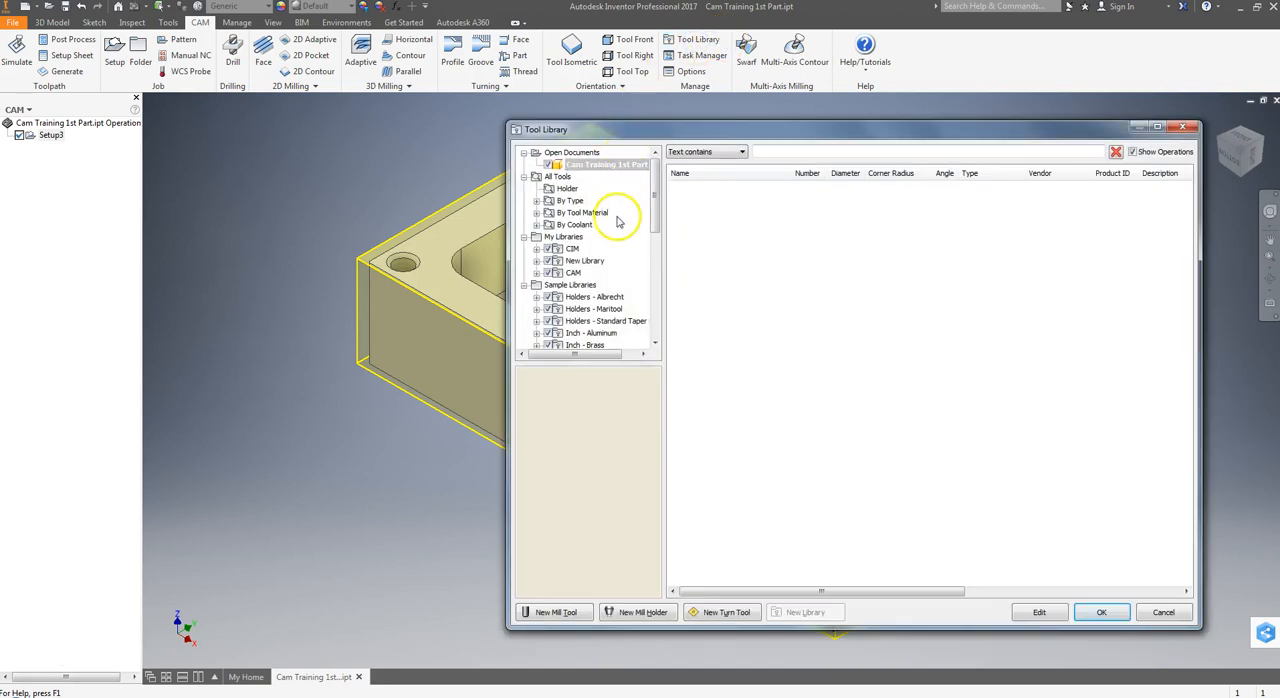
pyautogui.click(572, 274)
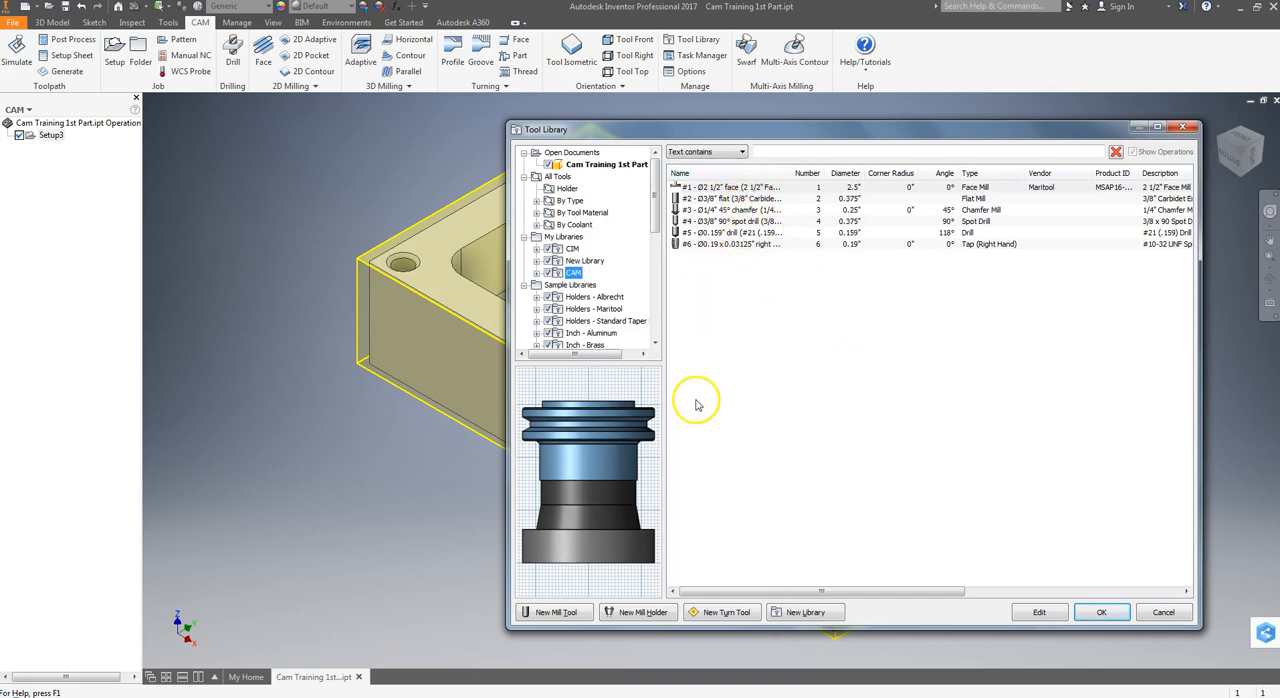
pyautogui.hotkey('alt', 'Tab')
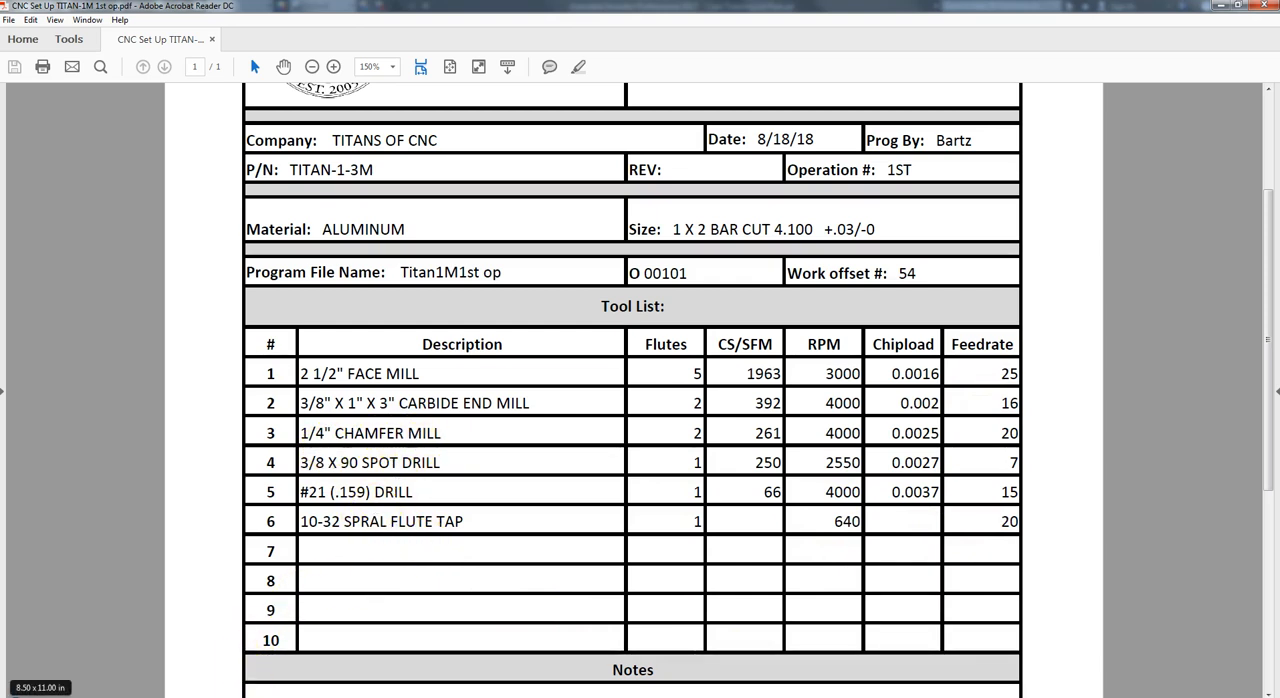
pyautogui.hotkey('alt', 'Tab')
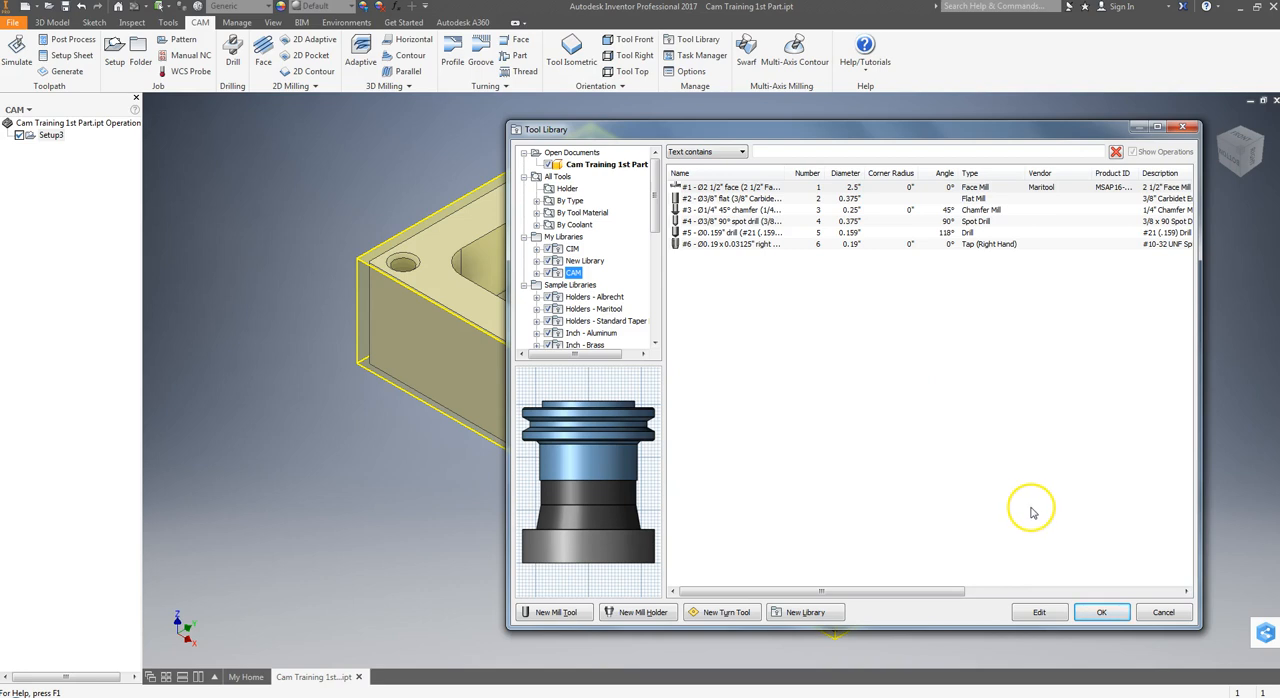
pyautogui.click(1101, 613)
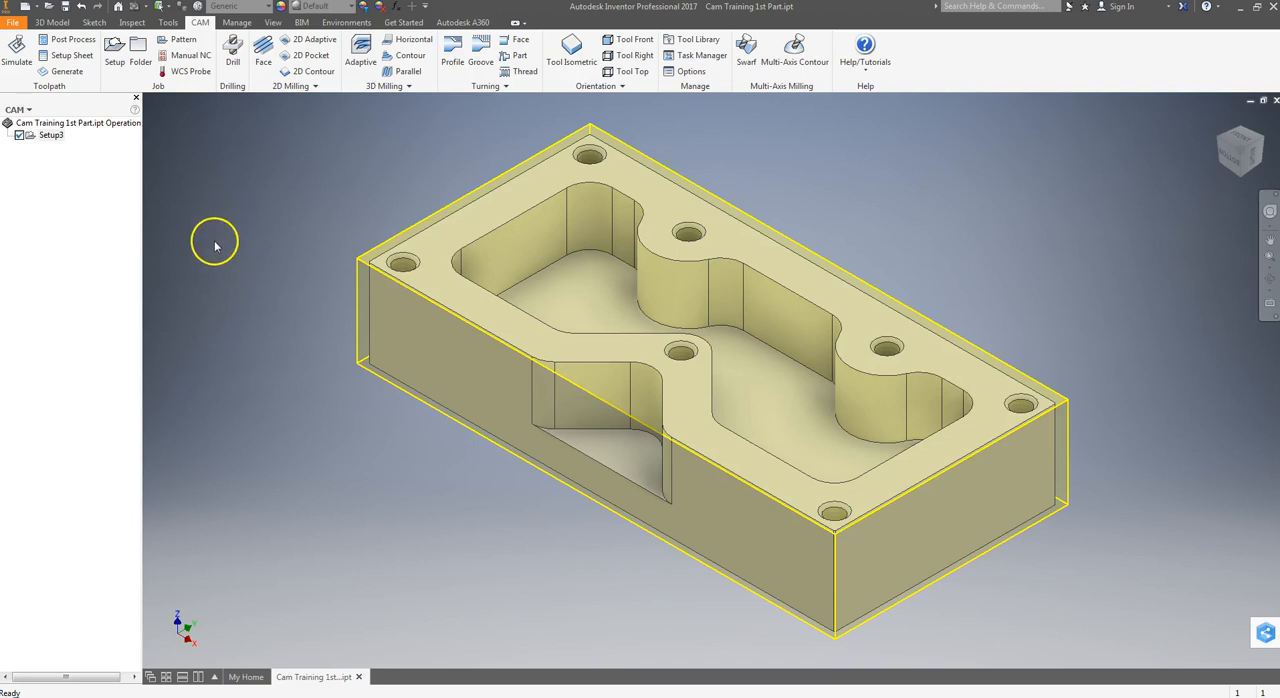
# Create a 2D Face operation using tool #1, the 2 1/2" face mill, from the CAM library
pyautogui.click(262, 55)
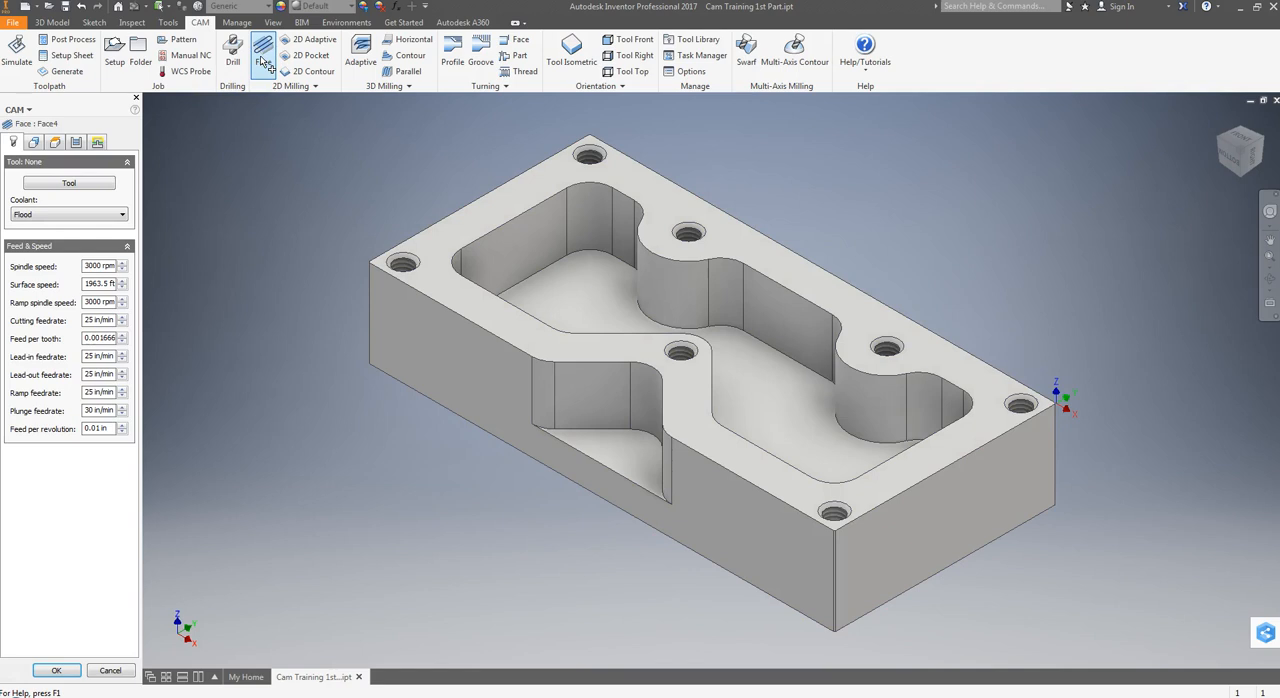
pyautogui.click(68, 188)
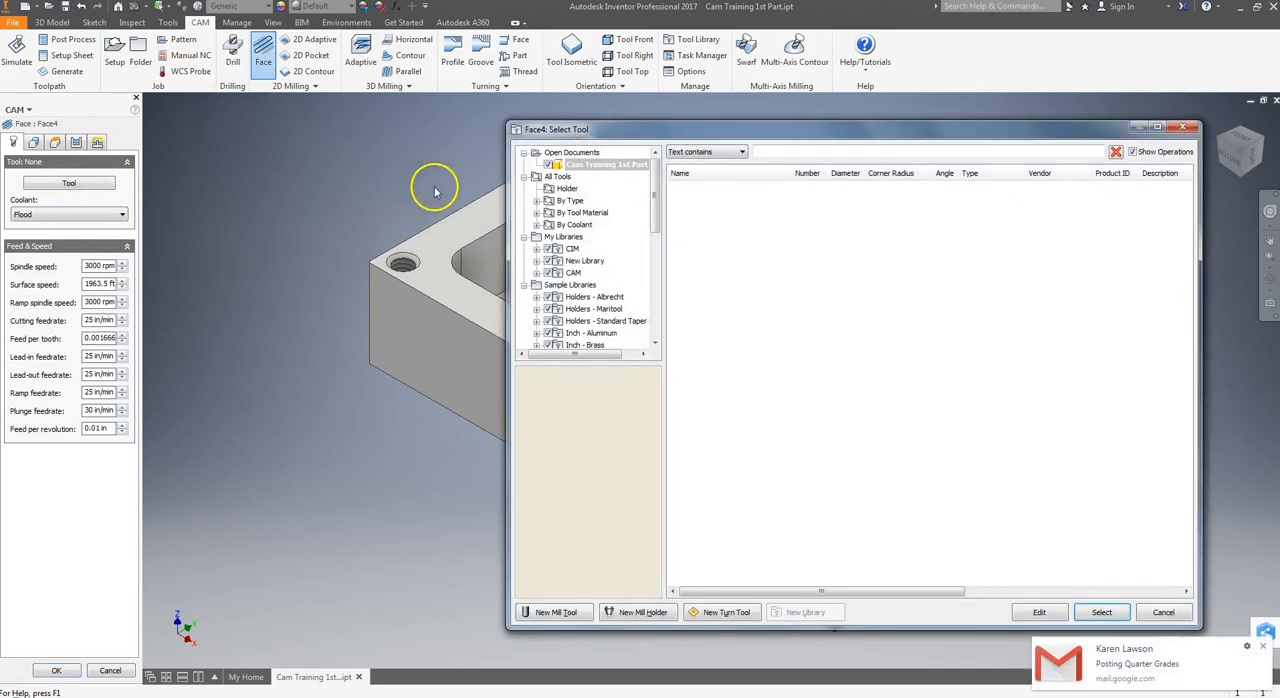
pyautogui.click(1267, 649)
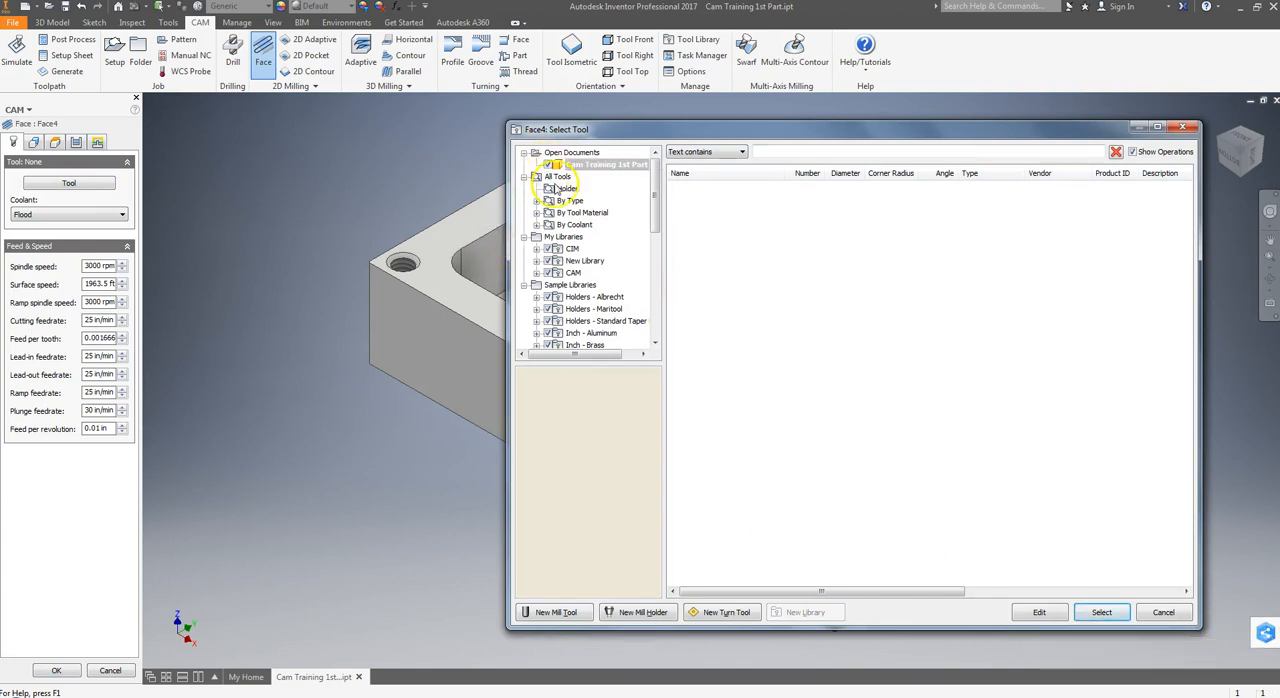
pyautogui.click(574, 273)
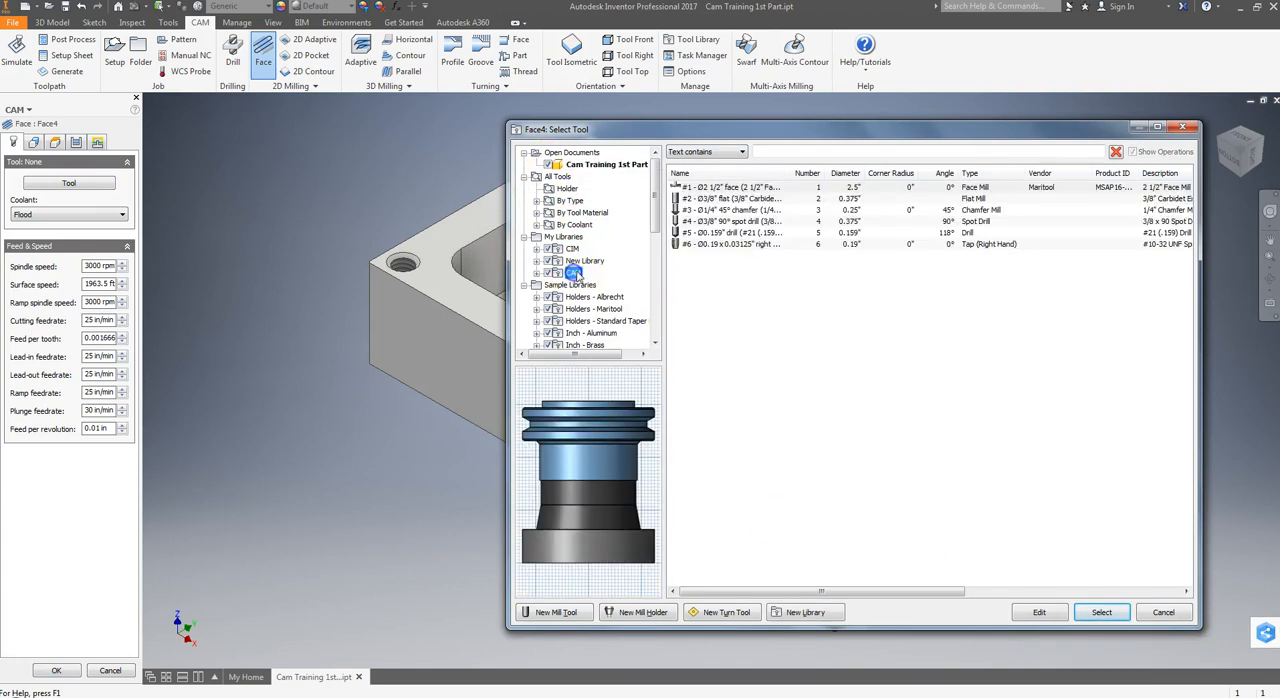
pyautogui.click(737, 188)
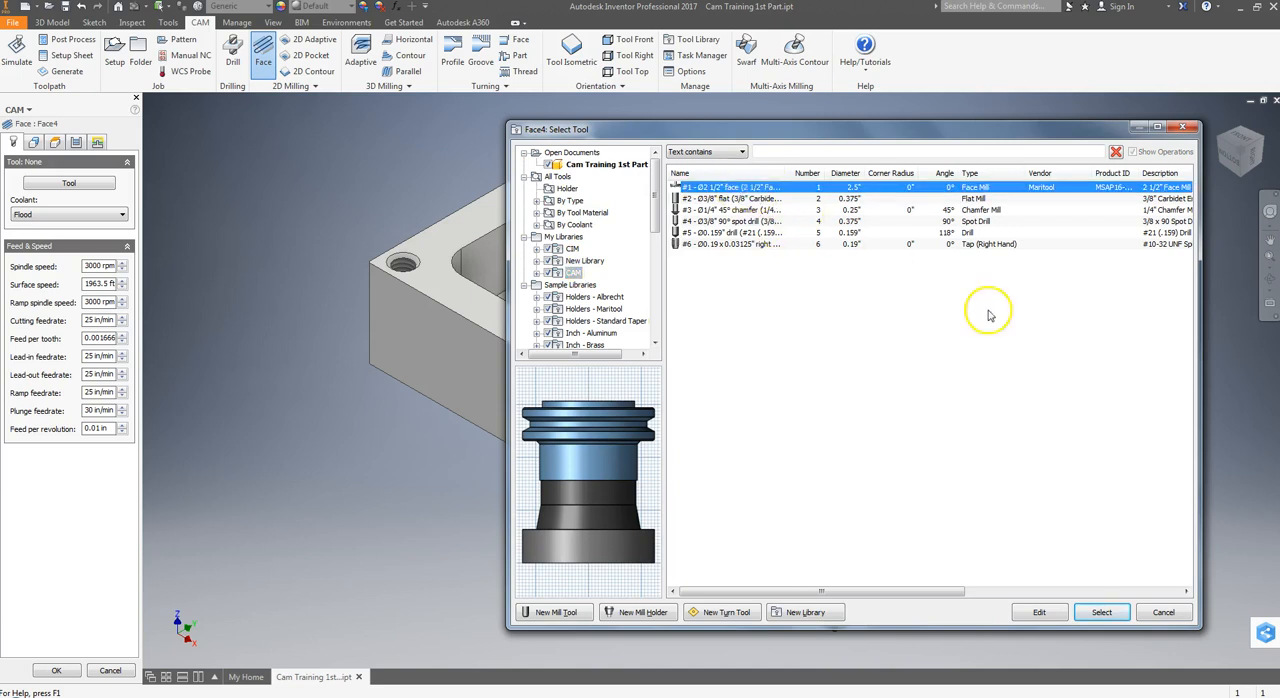
pyautogui.click(1100, 612)
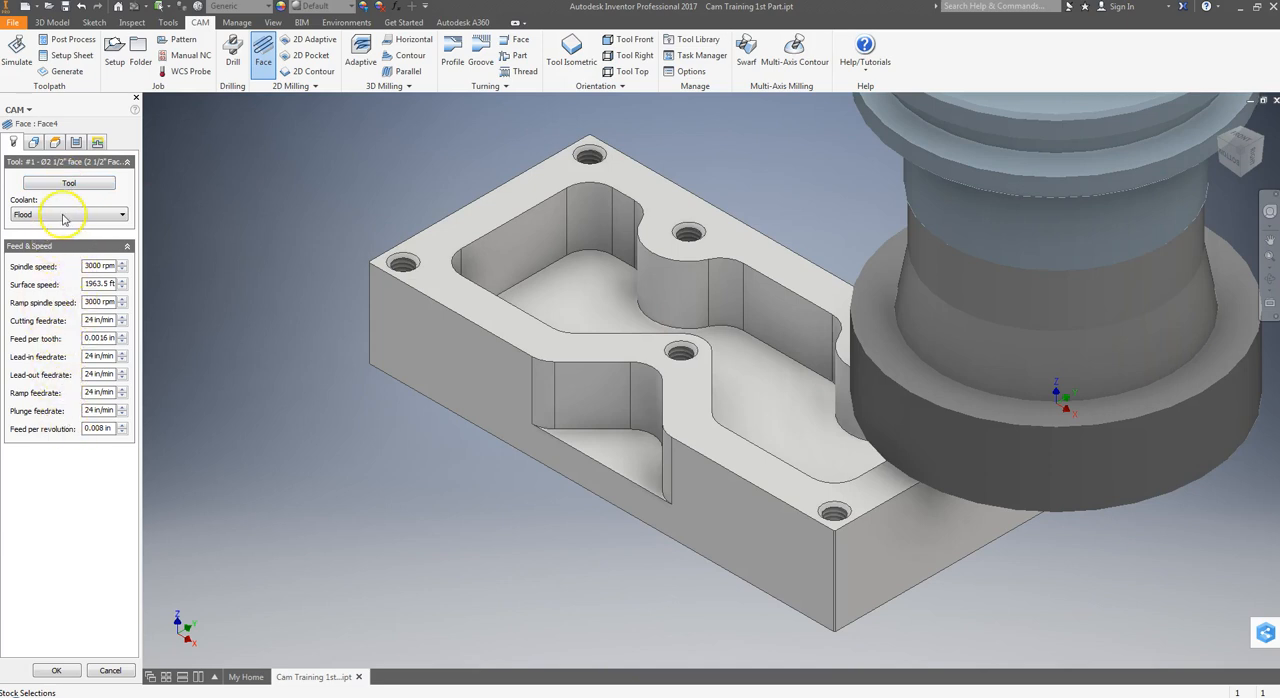
# Inspect the face operation's stock contour relative to the top of the part from the side, and return to the isometric view
pyautogui.click(33, 143)
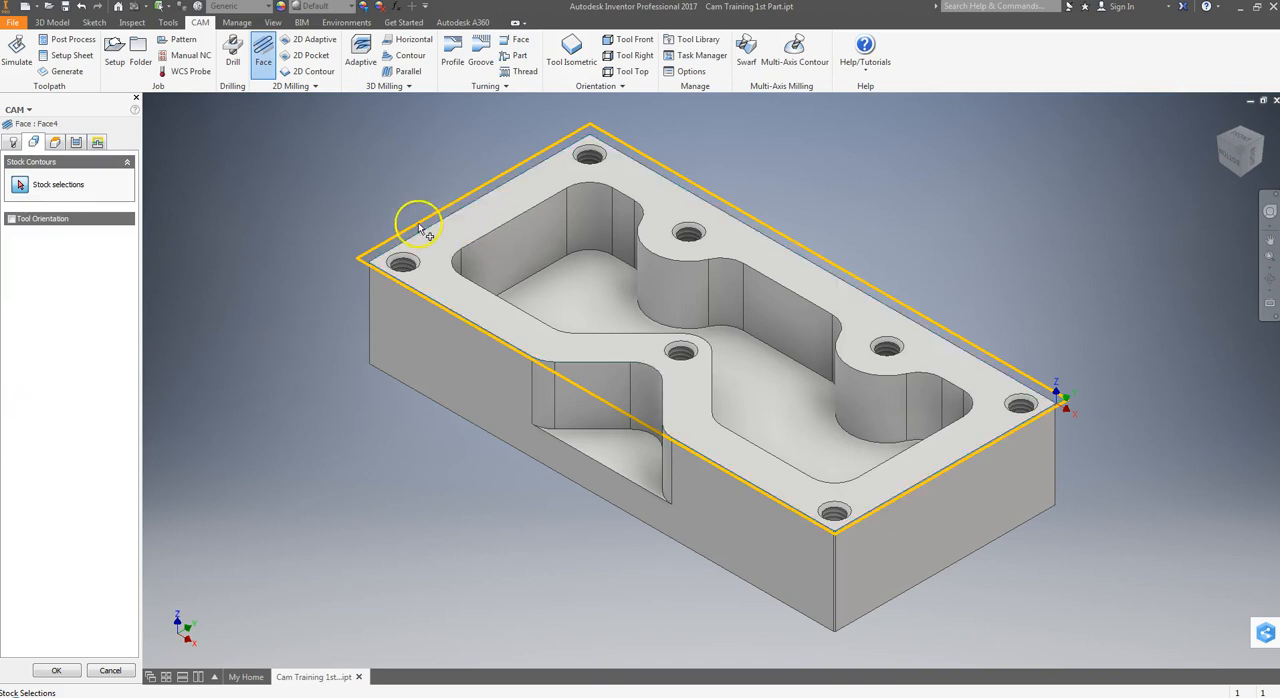
pyautogui.click(1229, 160)
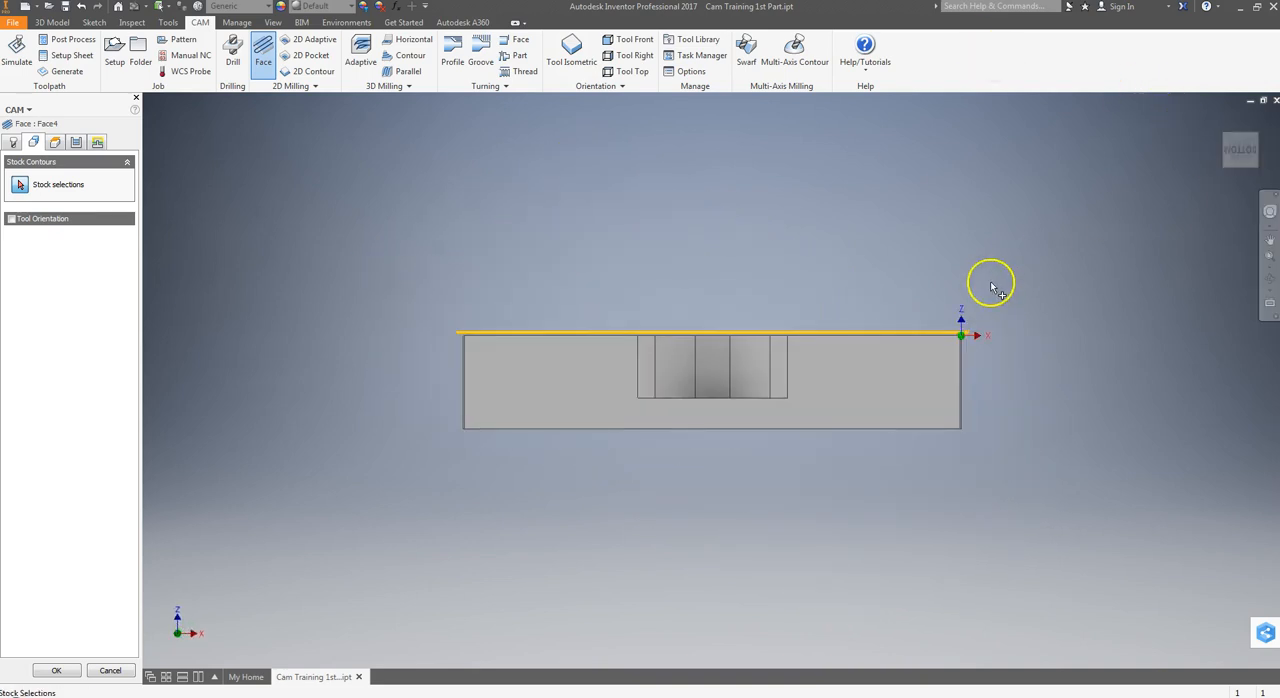
pyautogui.scroll(5, 986, 294)
pyautogui.scroll(-6, 986, 297)
pyautogui.scroll(-3, 986, 297)
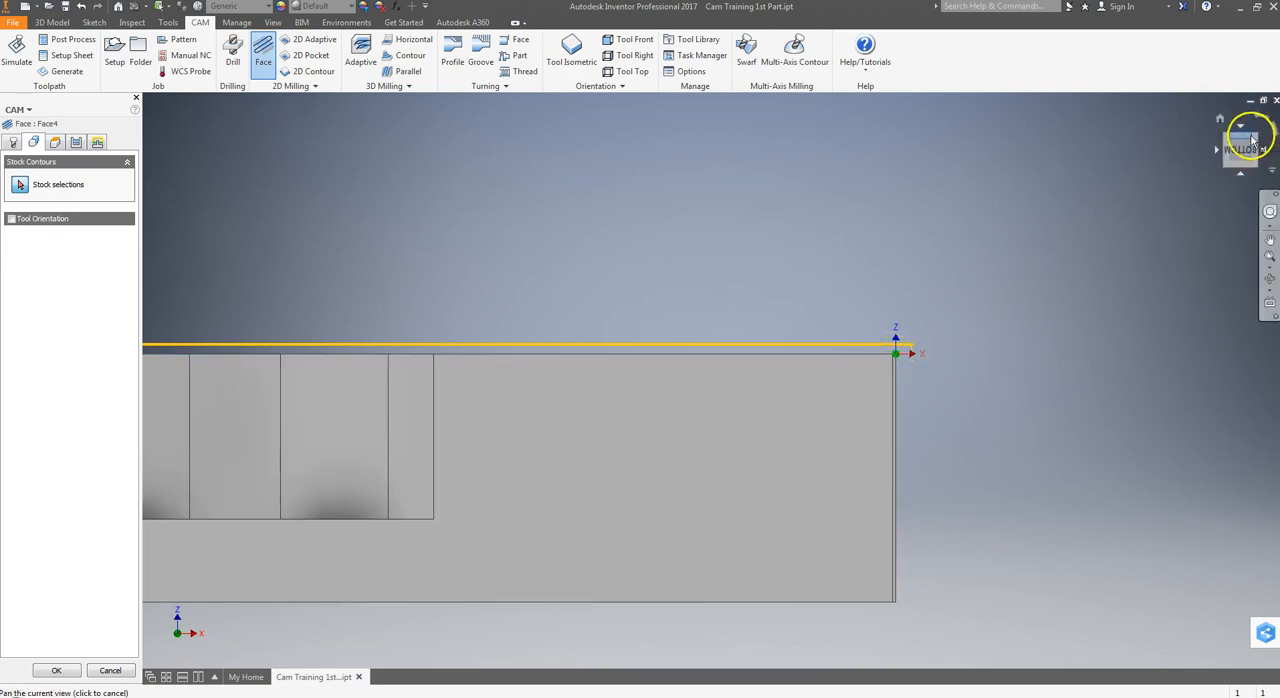
pyautogui.click(570, 50)
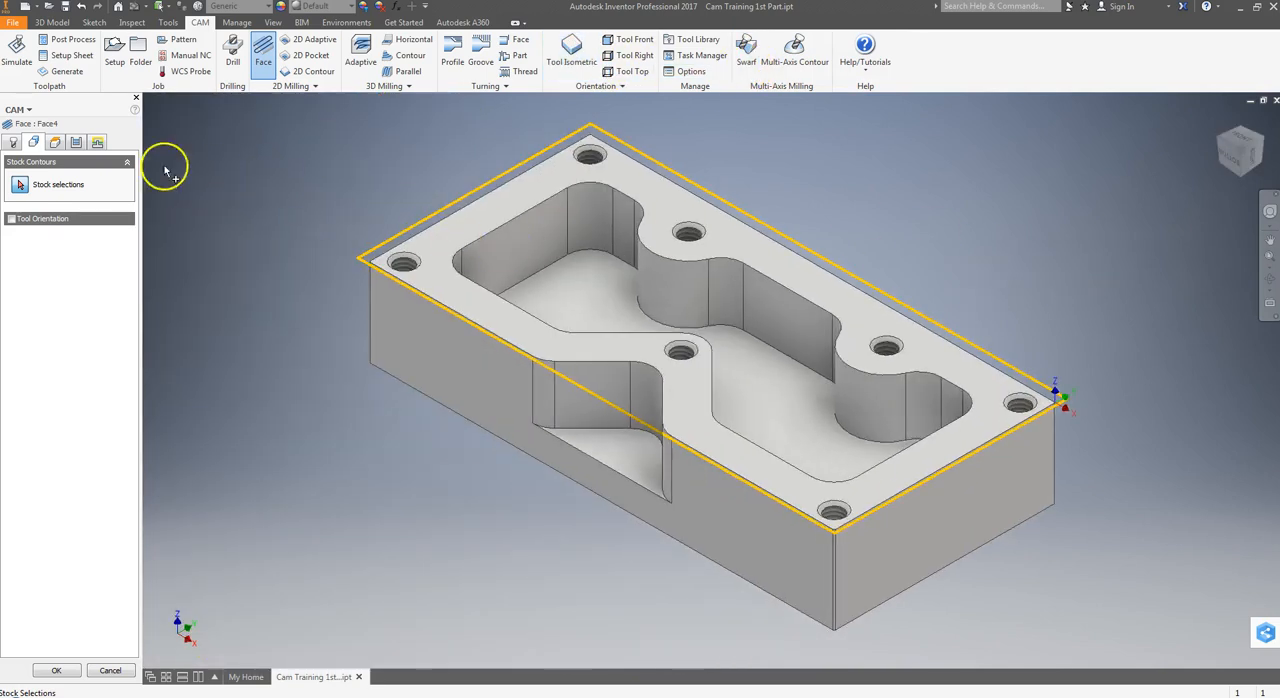
# Examine the face operation's clearance, retract, feed, top and bottom heights from two side views and the isometric view
pyautogui.click(62, 143)
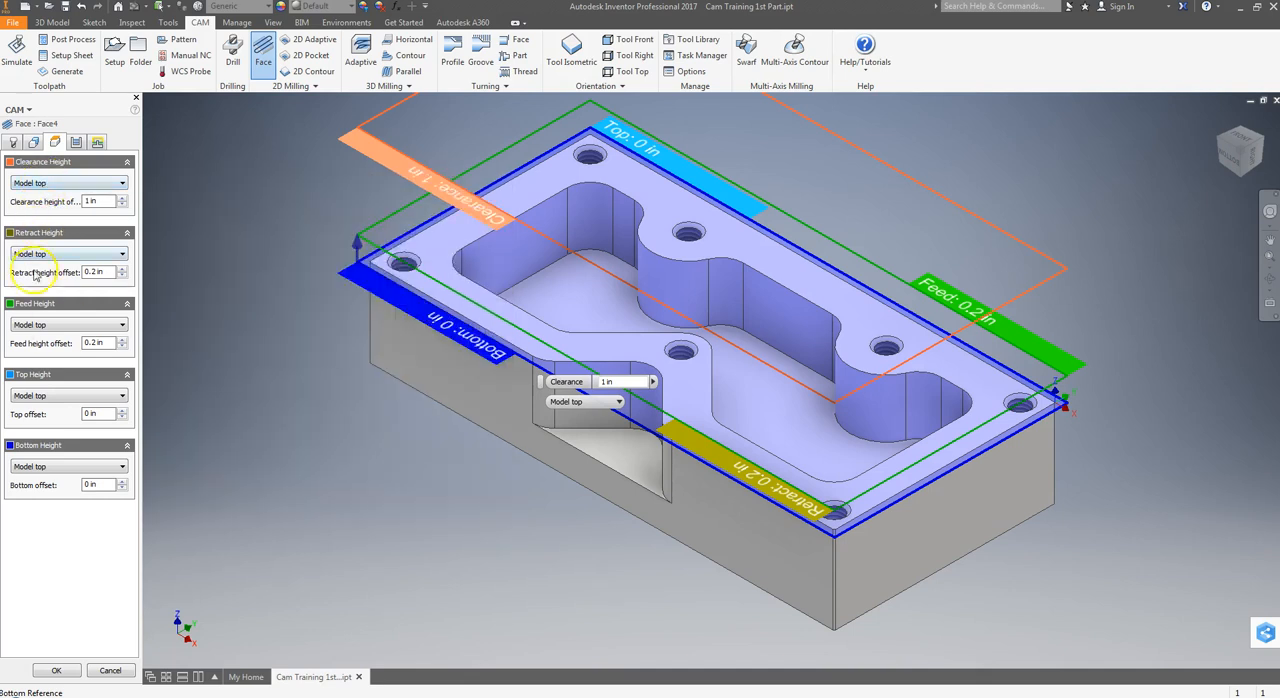
pyautogui.click(1238, 155)
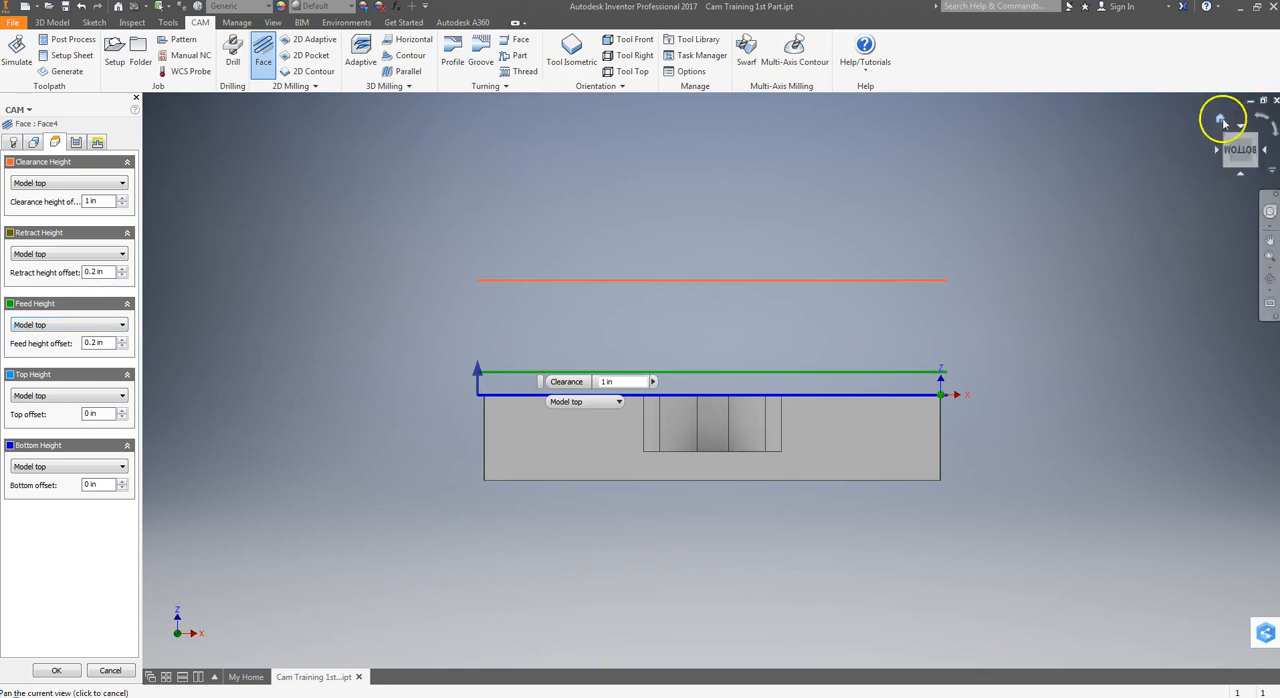
pyautogui.click(571, 50)
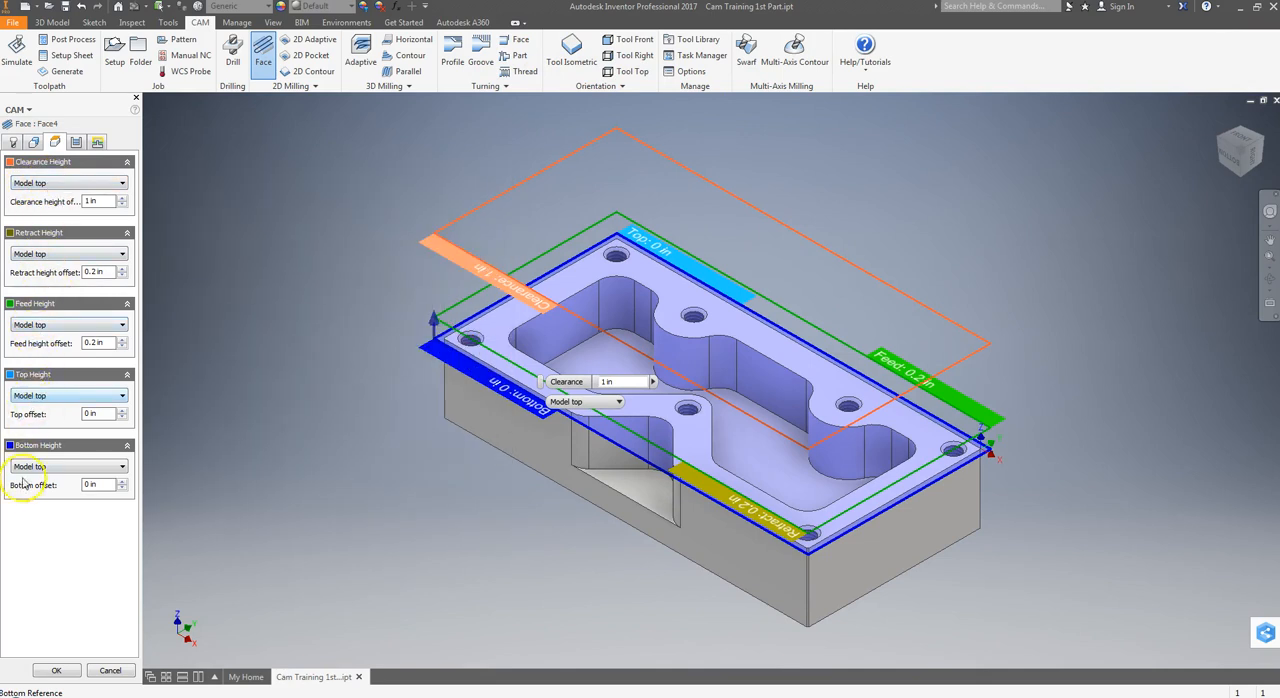
pyautogui.moveTo(25, 475)
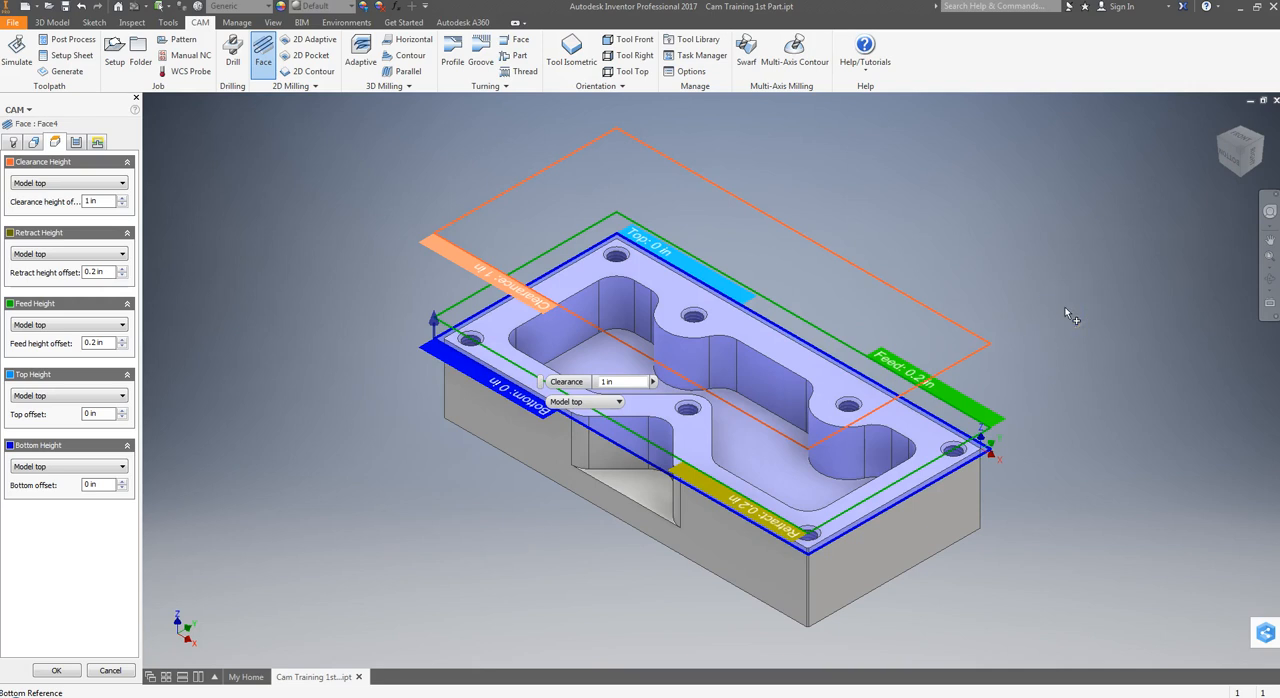
pyautogui.click(1252, 156)
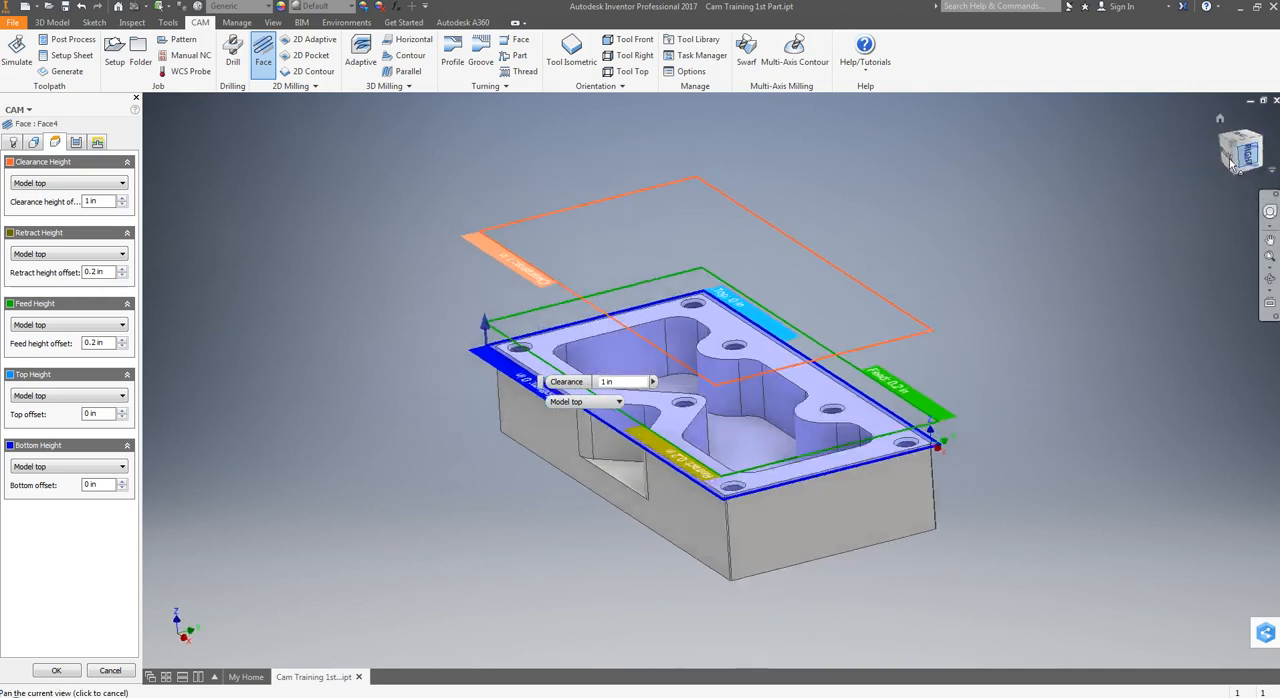
pyautogui.scroll(3, 857, 405)
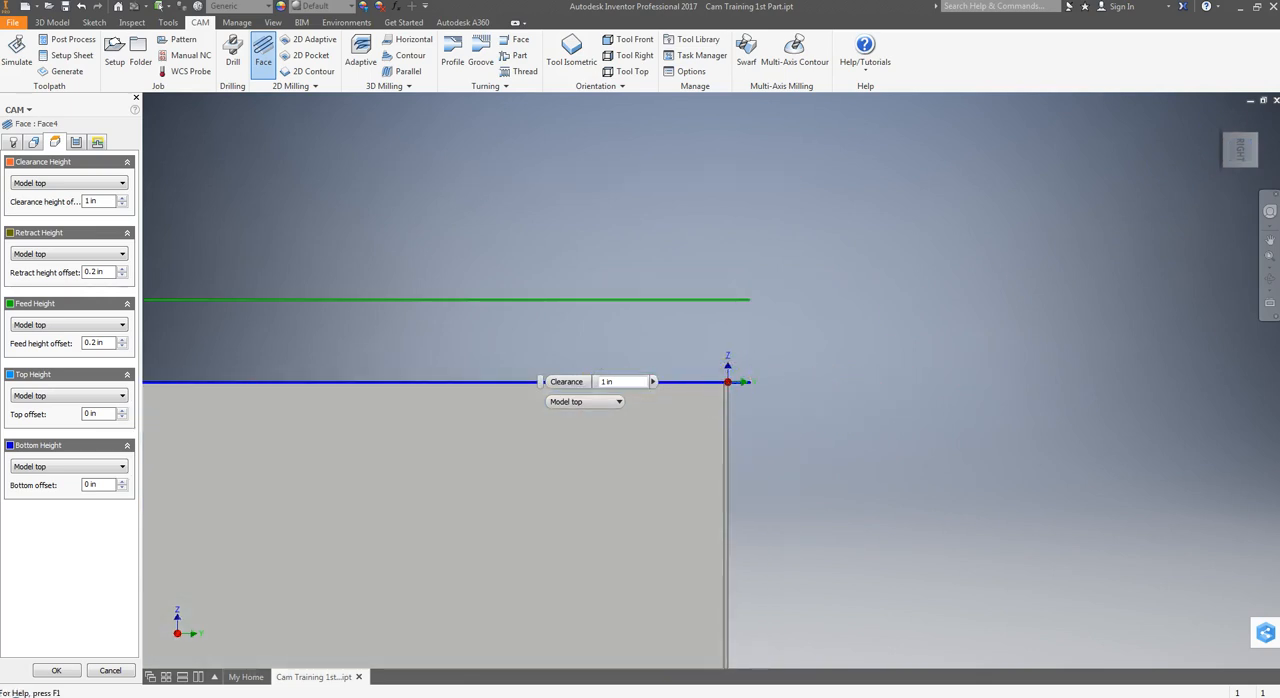
pyautogui.click(1221, 121)
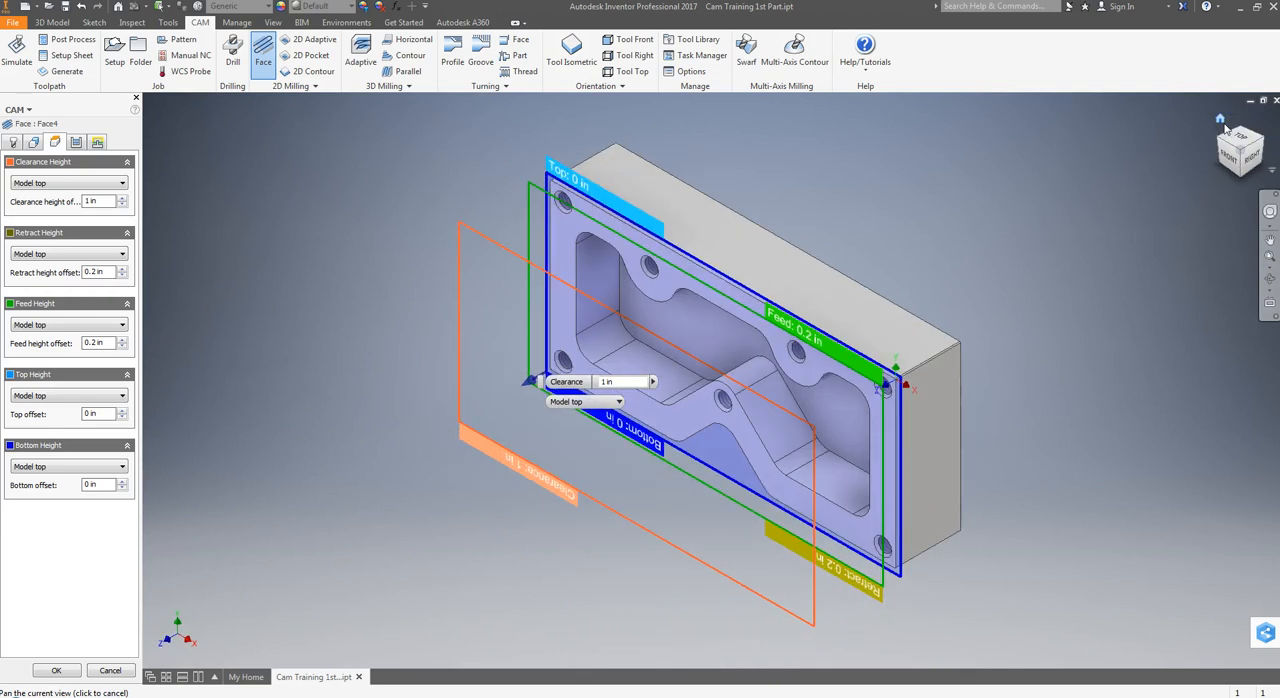
pyautogui.click(574, 60)
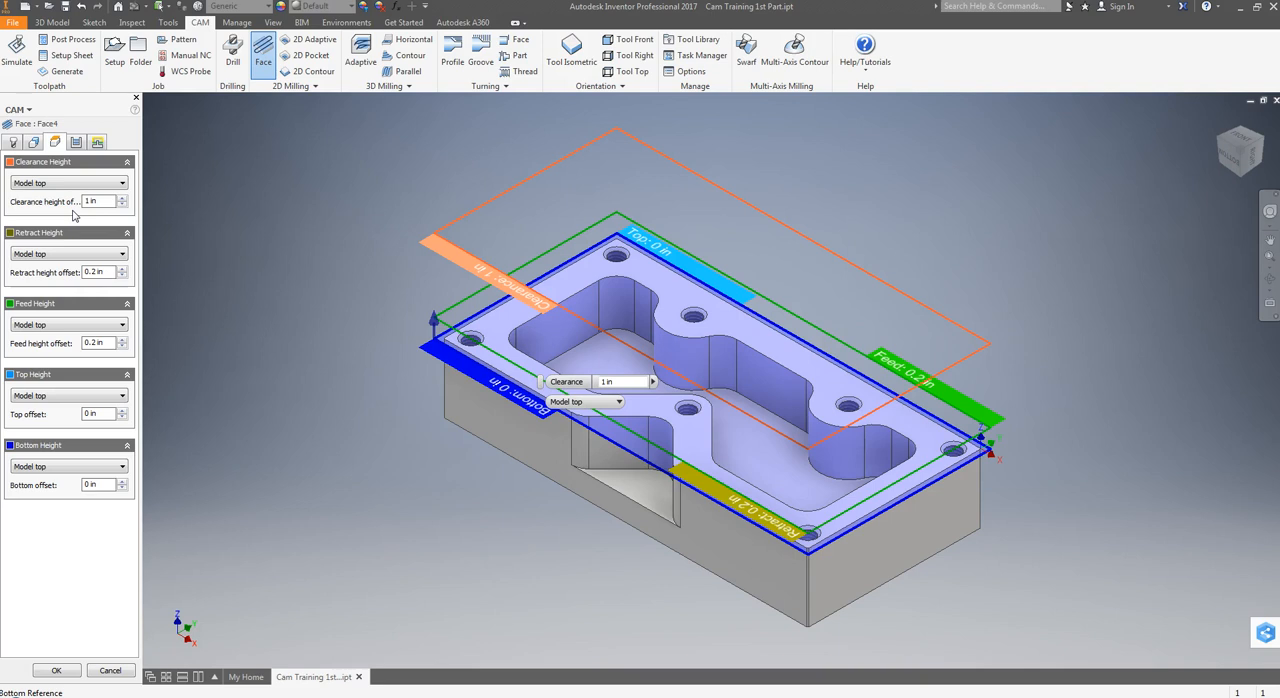
# Set both the retract height offset and the feed height offset of the face operation to 0.1 in
pyautogui.moveTo(106, 273); pyautogui.dragTo(69, 276)
pyautogui.write('.')
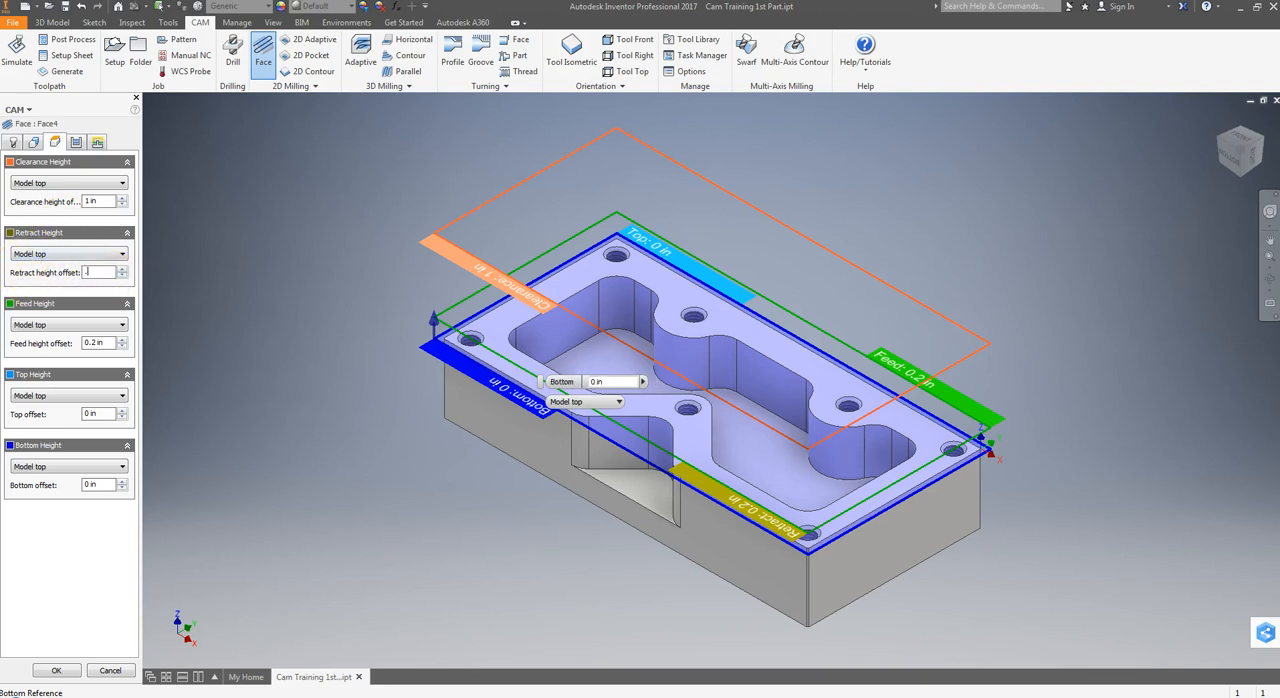
pyautogui.write('1')
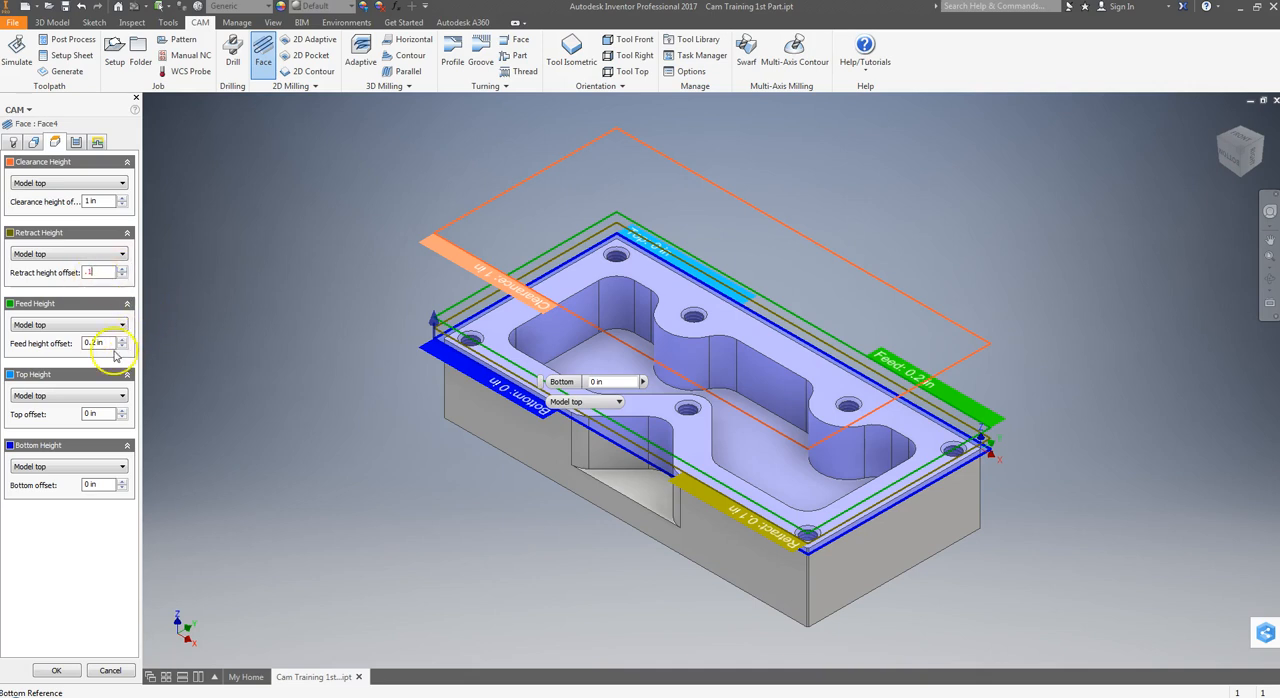
pyautogui.click(110, 343)
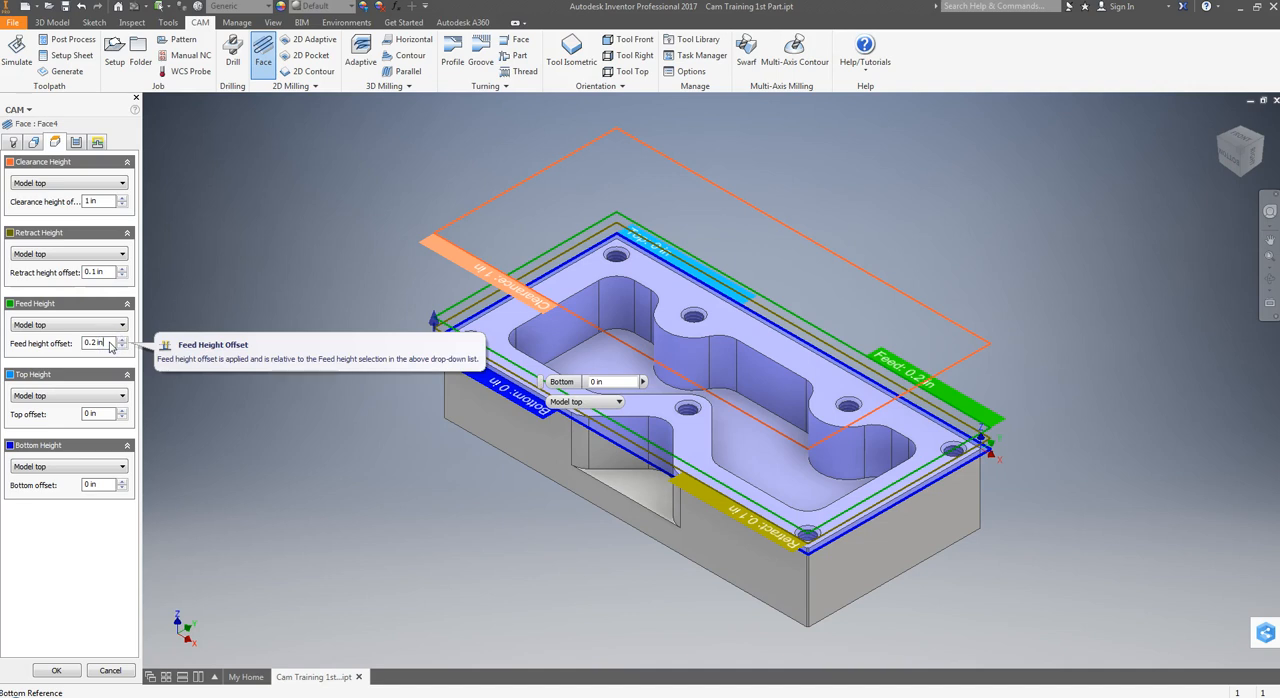
pyautogui.moveTo(110, 345); pyautogui.dragTo(62, 347)
pyautogui.write('.1')
pyautogui.press('Return')
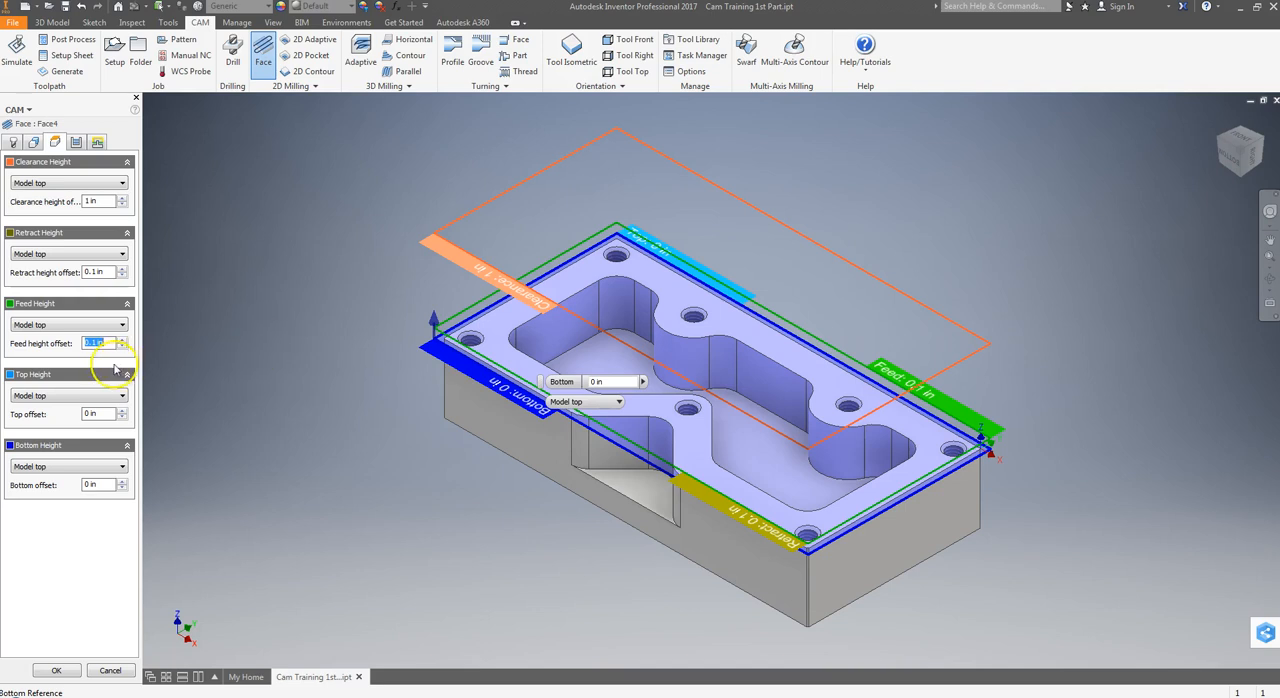
pyautogui.click(81, 534)
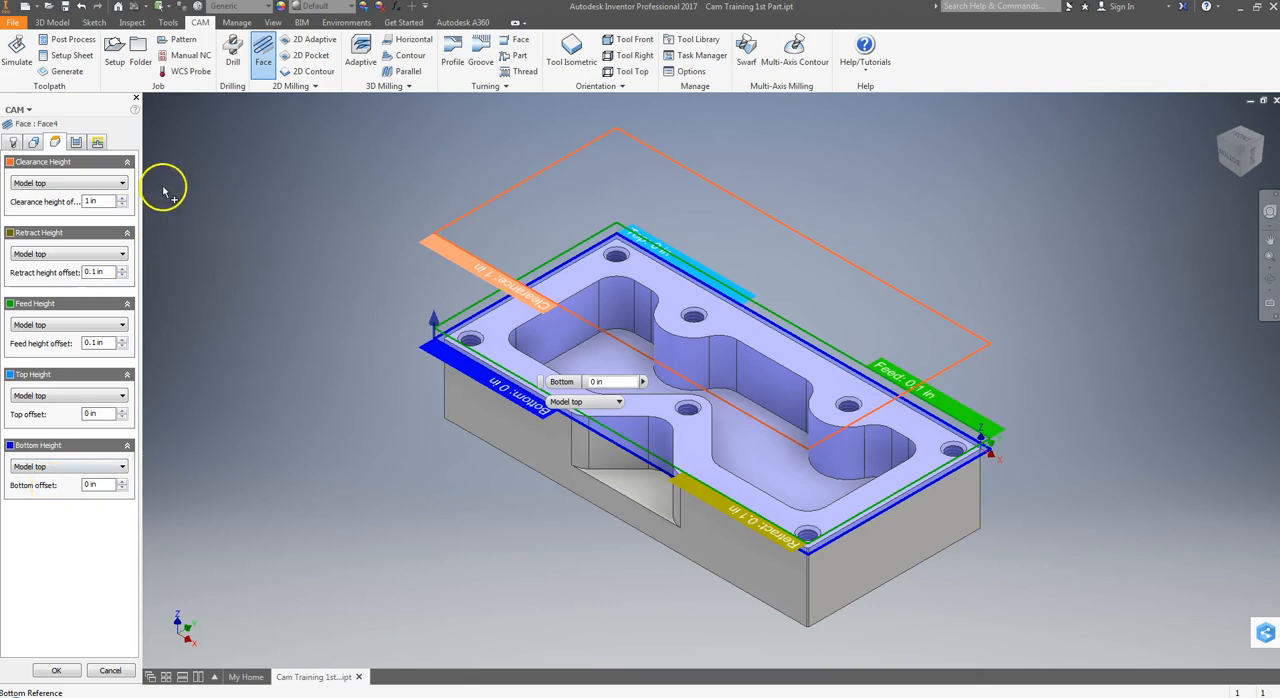
# Set the pass direction of the face operation to 0 degrees
pyautogui.click(76, 142)
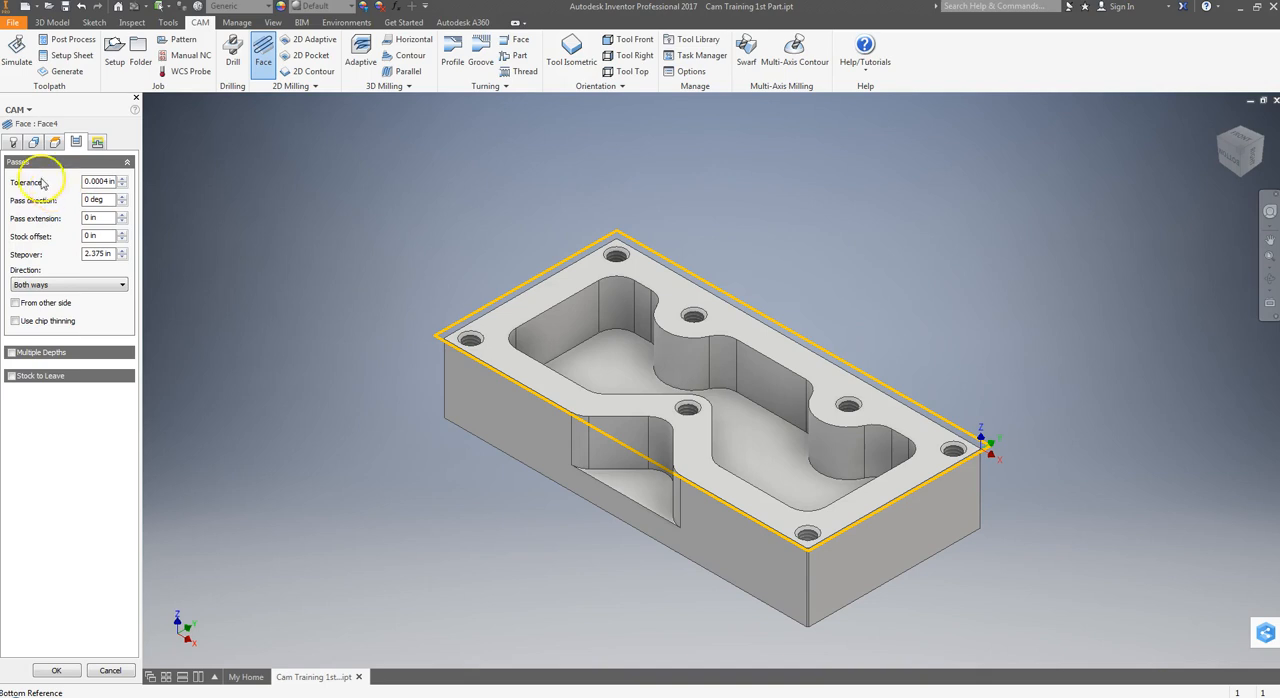
pyautogui.click(121, 199)
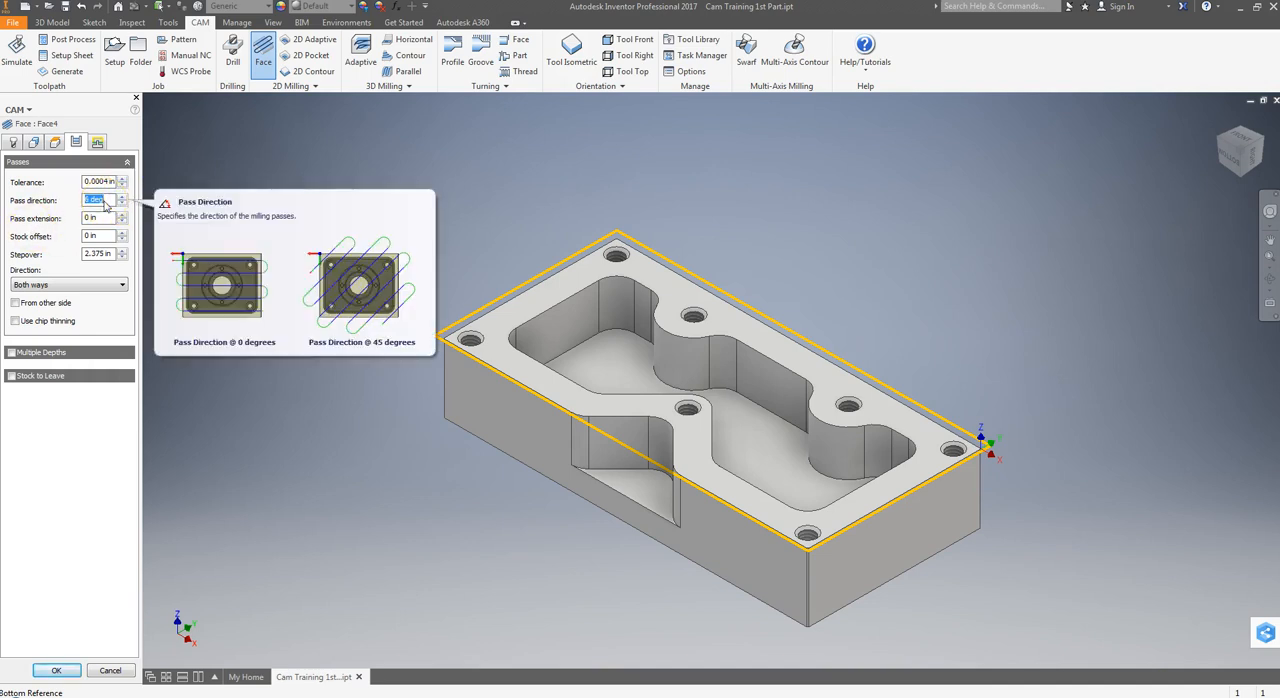
pyautogui.write('0')
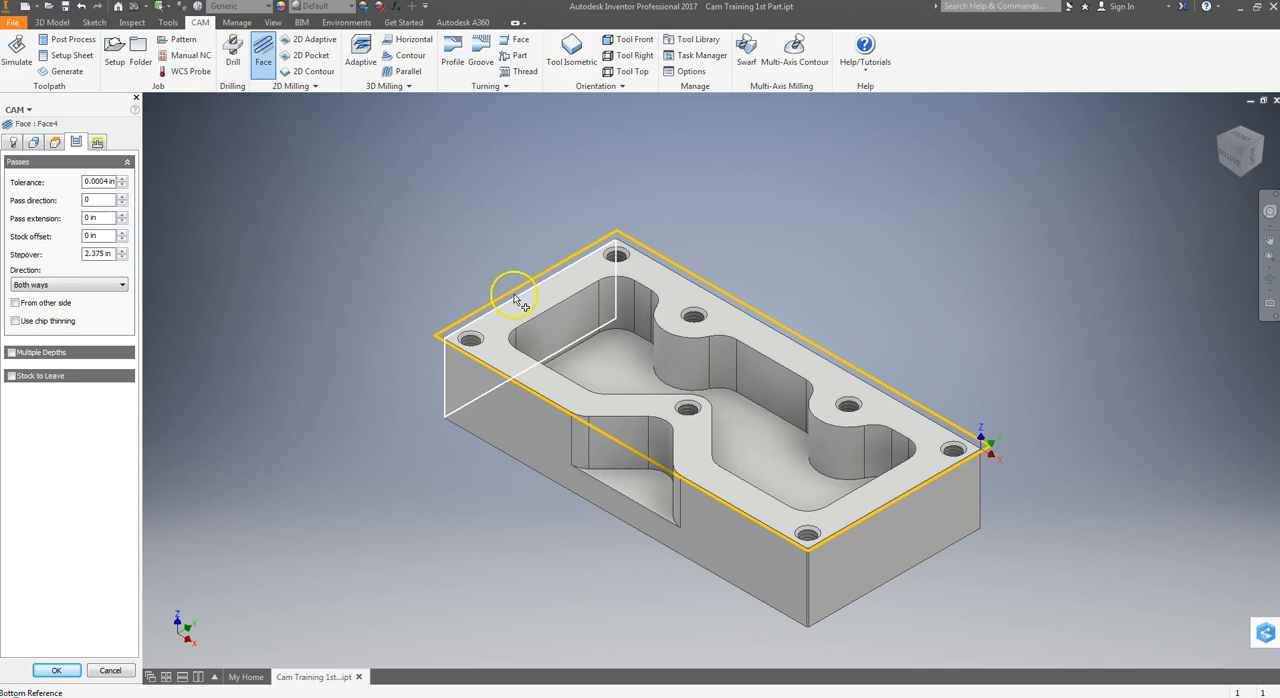
# Set the pass extension of the face operation to 0.1 in, keeping the Both ways direction
pyautogui.moveTo(108, 219); pyautogui.dragTo(42, 219)
pyautogui.write('.1')
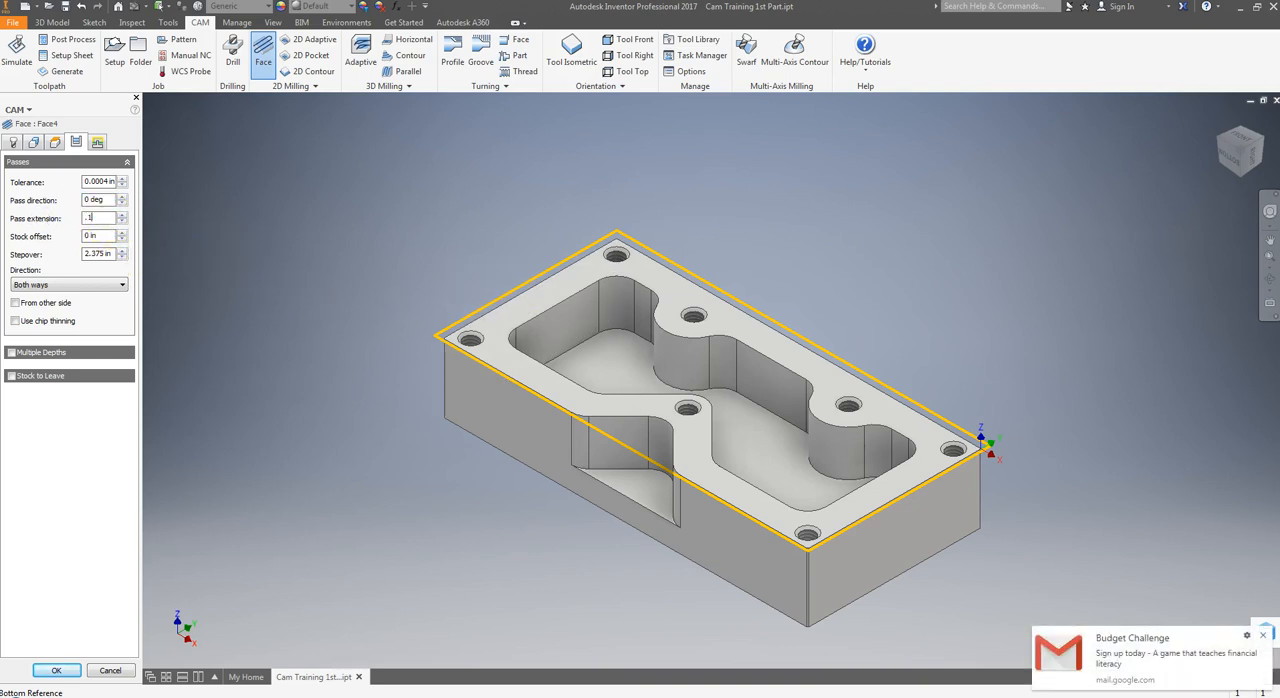
pyautogui.click(1264, 637)
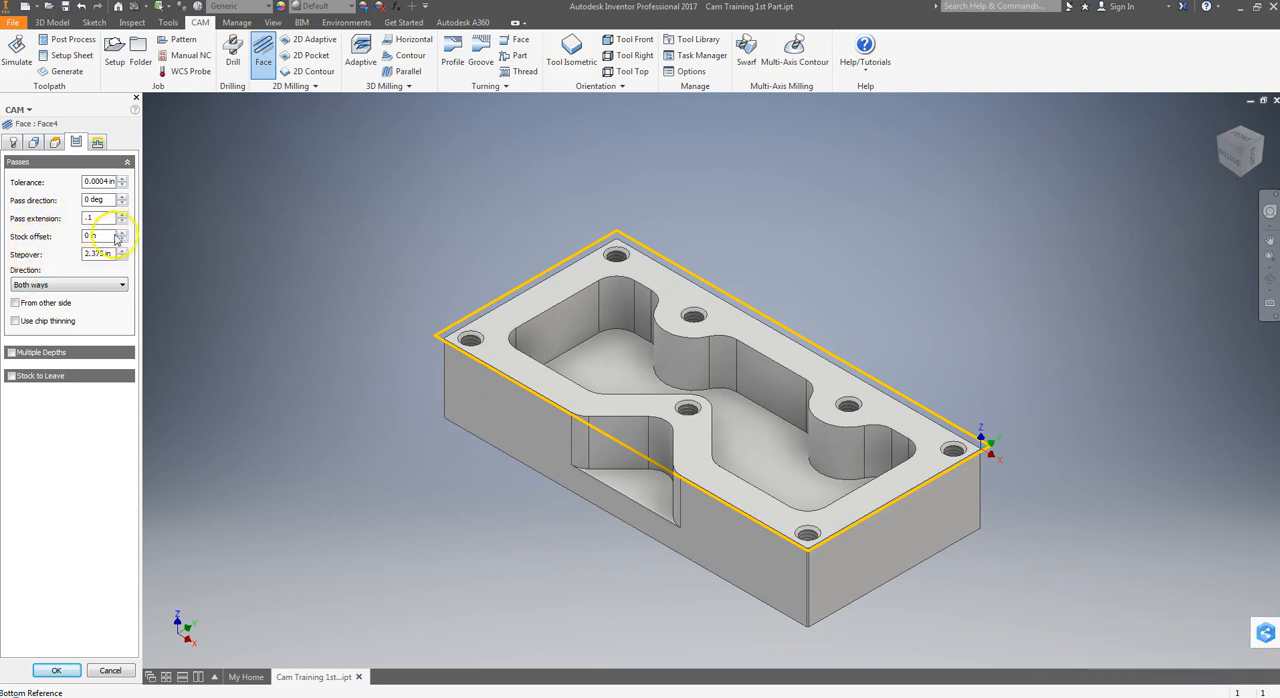
pyautogui.moveTo(86, 262)
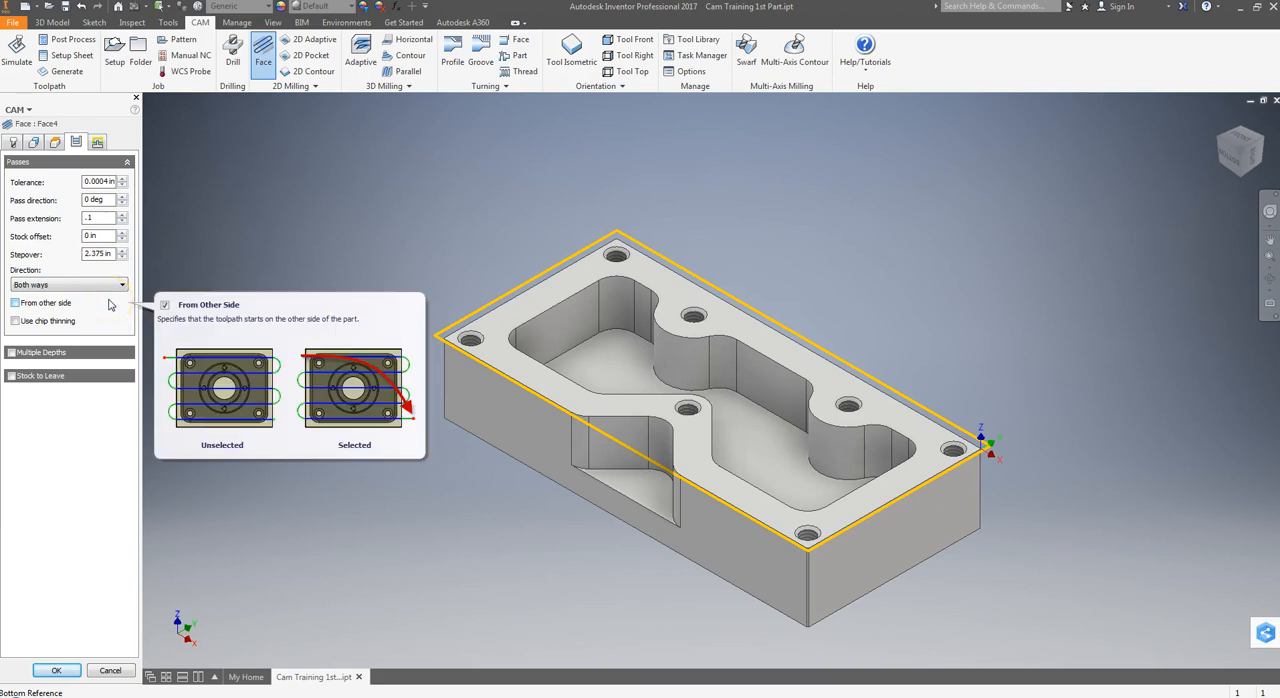
pyautogui.click(48, 287)
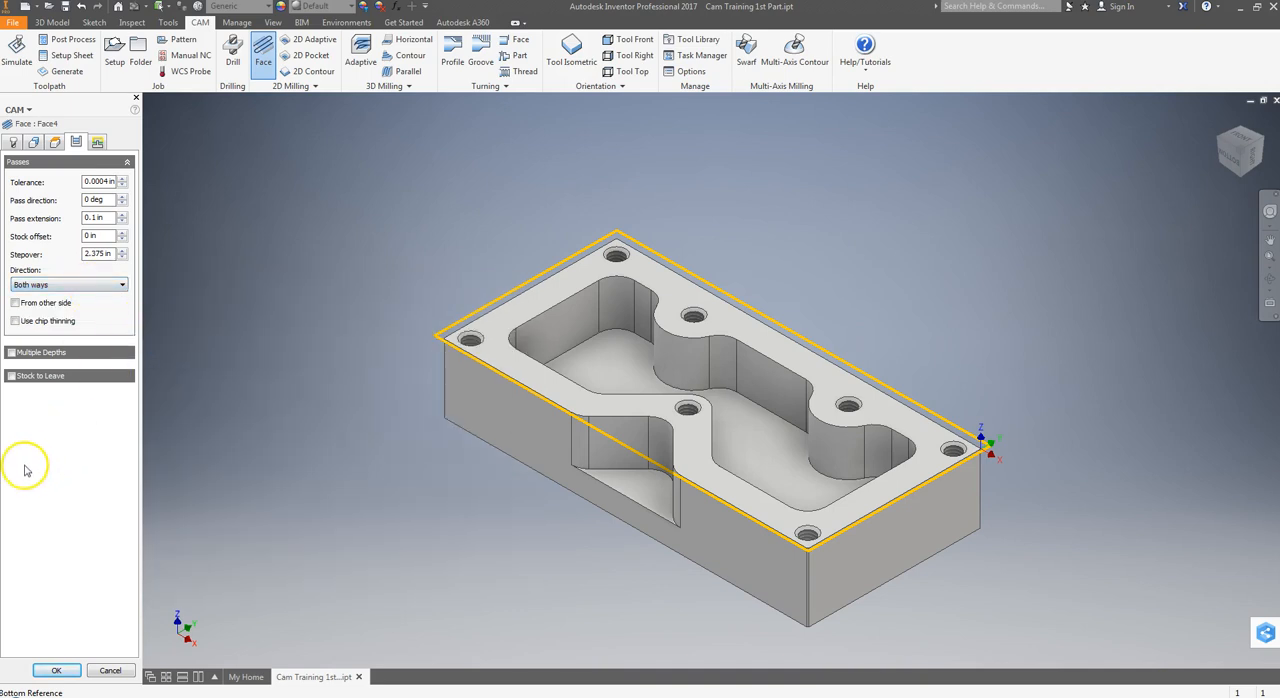
# Preview the Multiple Depths and Stock to Leave options of the face operation, leaving both disabled
pyautogui.click(12, 354)
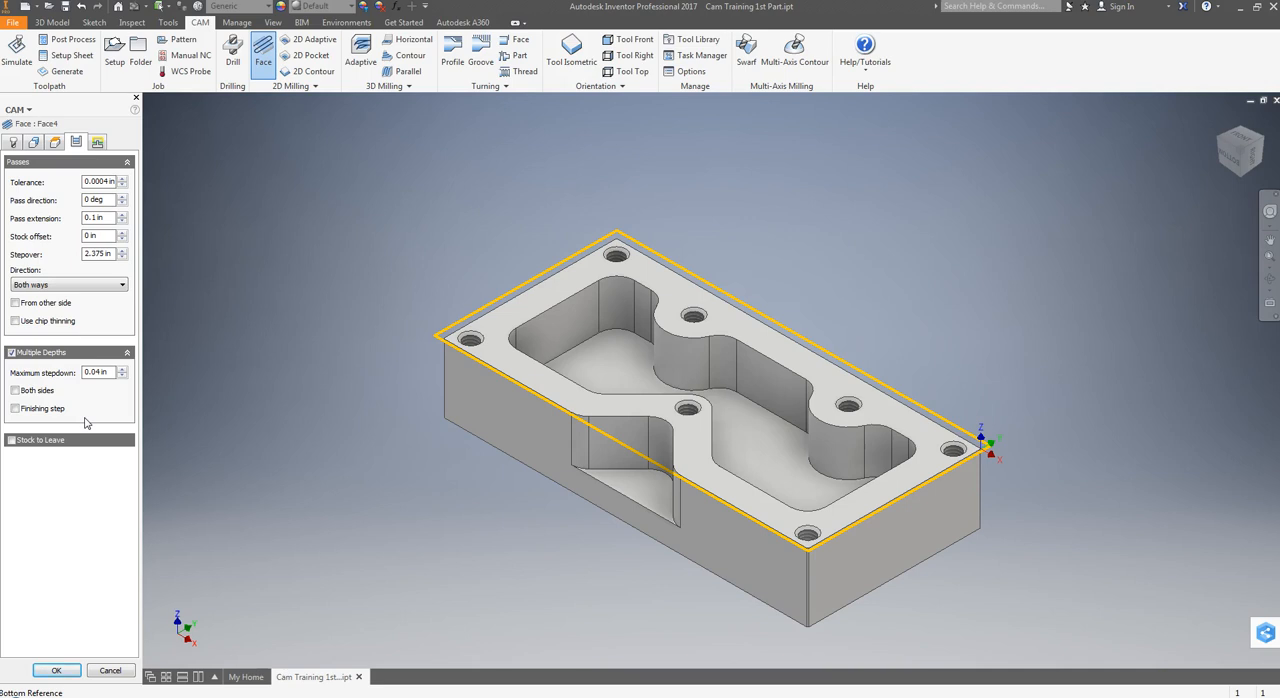
pyautogui.click(96, 372)
pyautogui.click(12, 356)
pyautogui.click(42, 467)
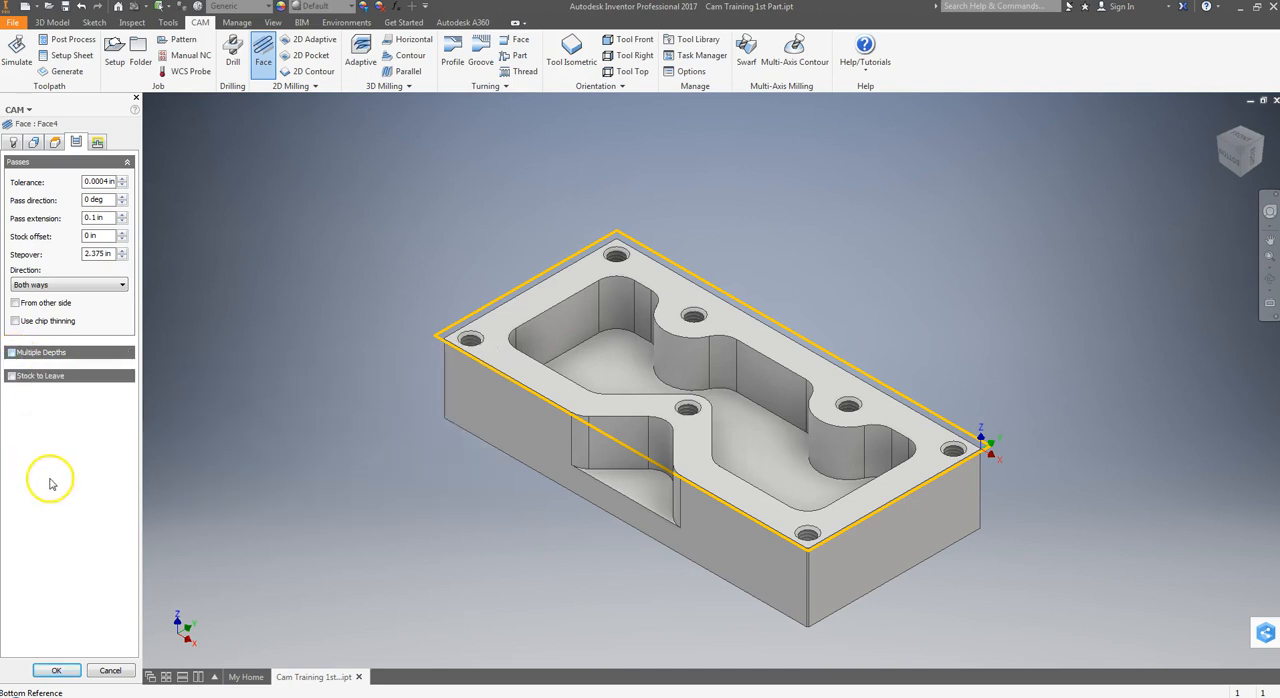
pyautogui.click(12, 378)
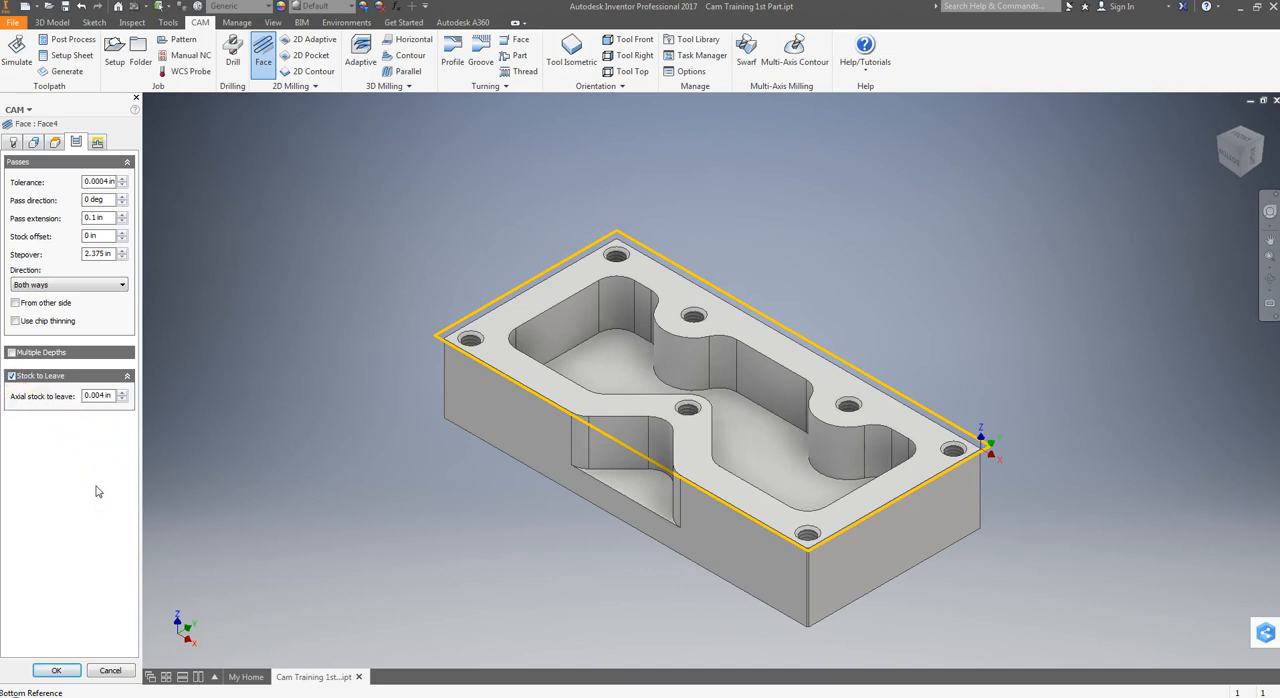
pyautogui.click(12, 378)
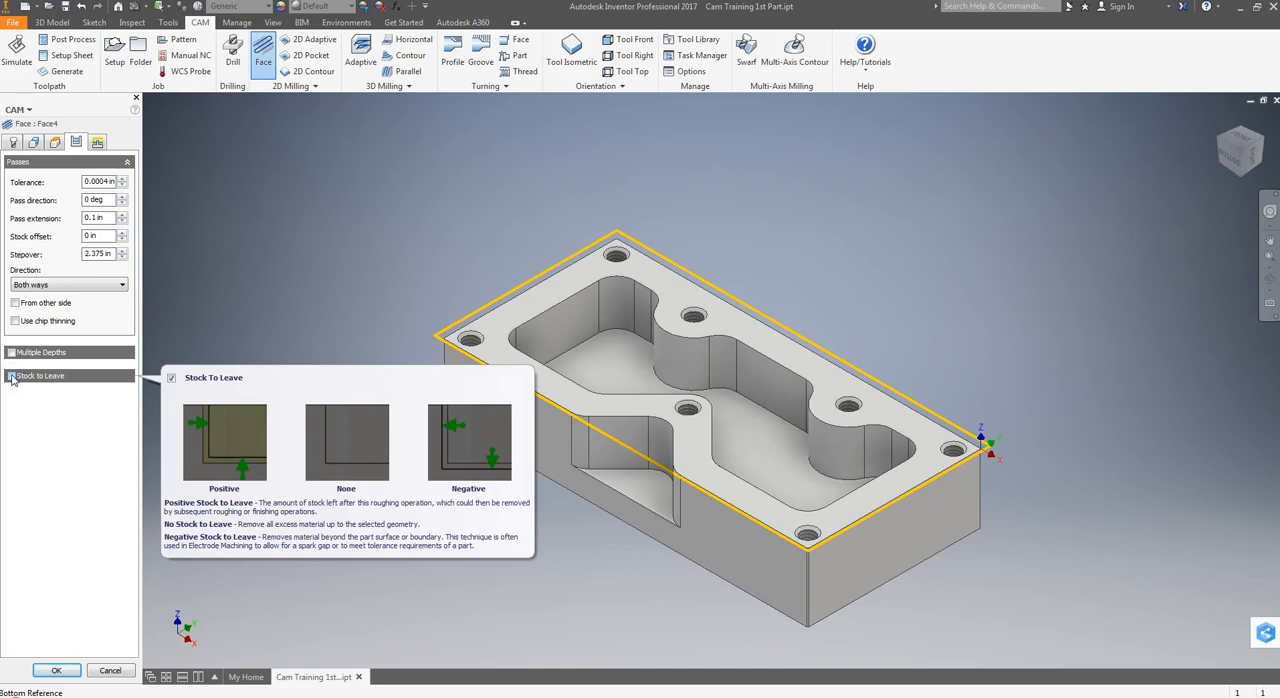
# Review the face operation's linking and lead settings and accept them to generate the toolpath
pyautogui.click(97, 142)
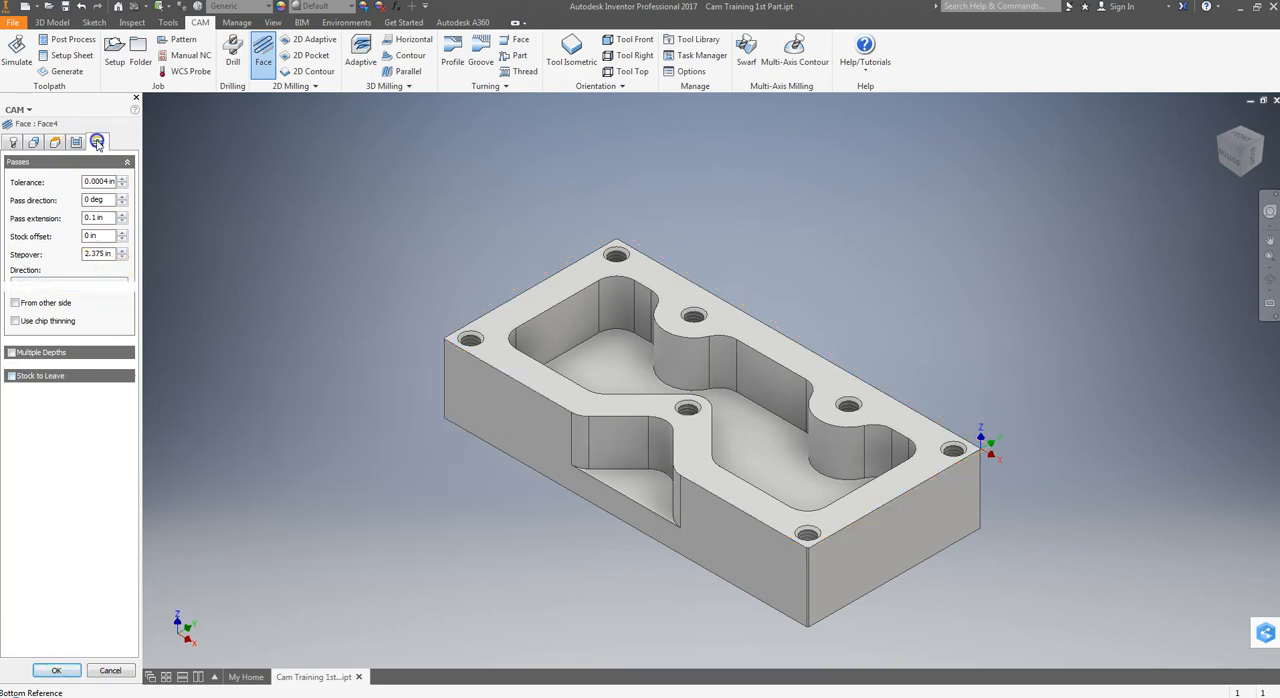
pyautogui.click(48, 179)
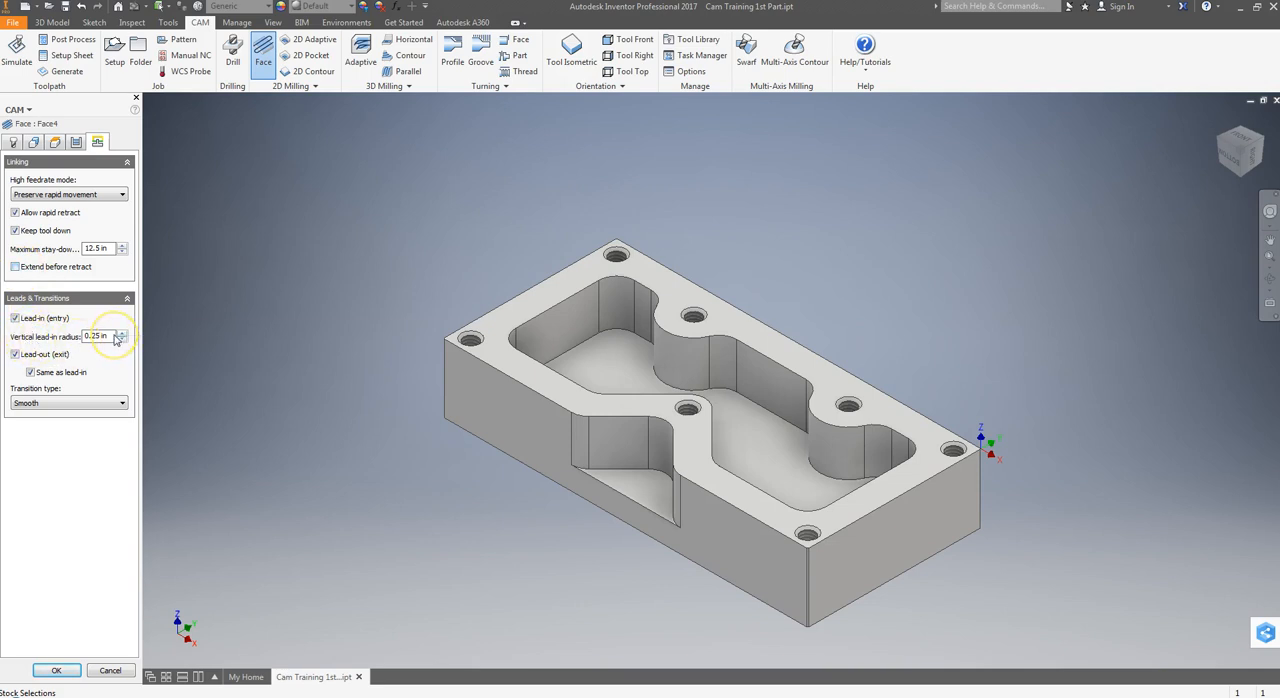
pyautogui.moveTo(117, 338)
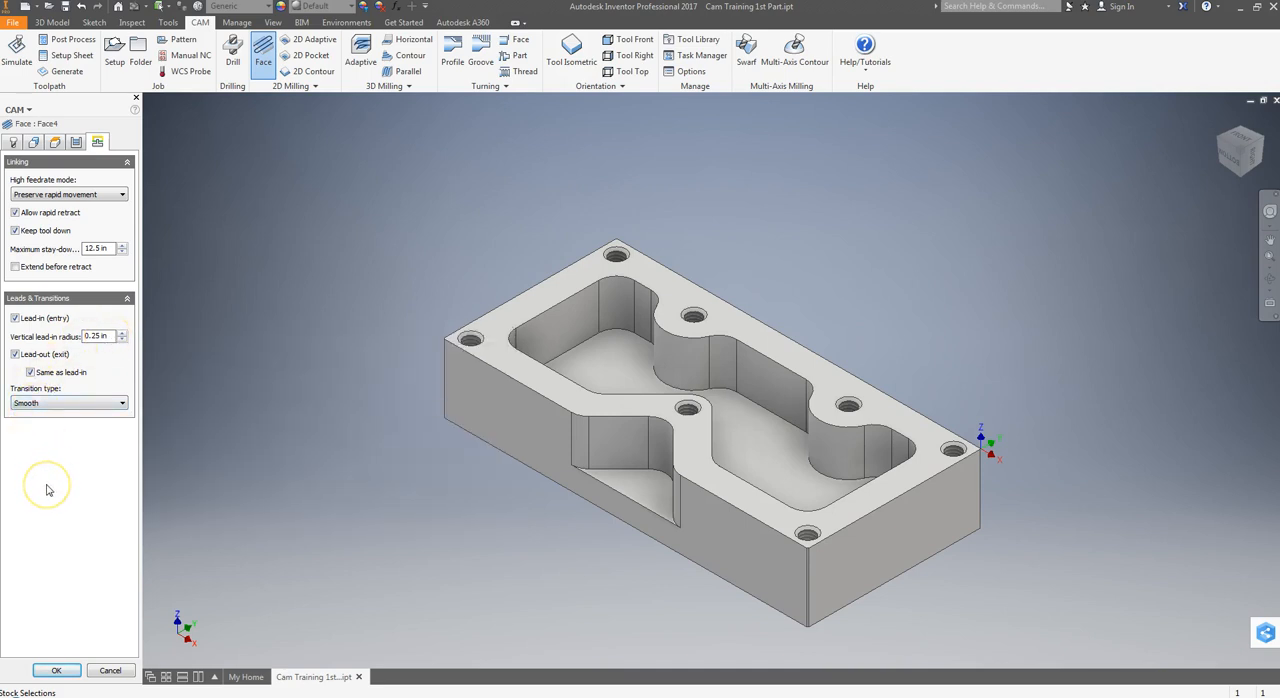
pyautogui.click(77, 672)
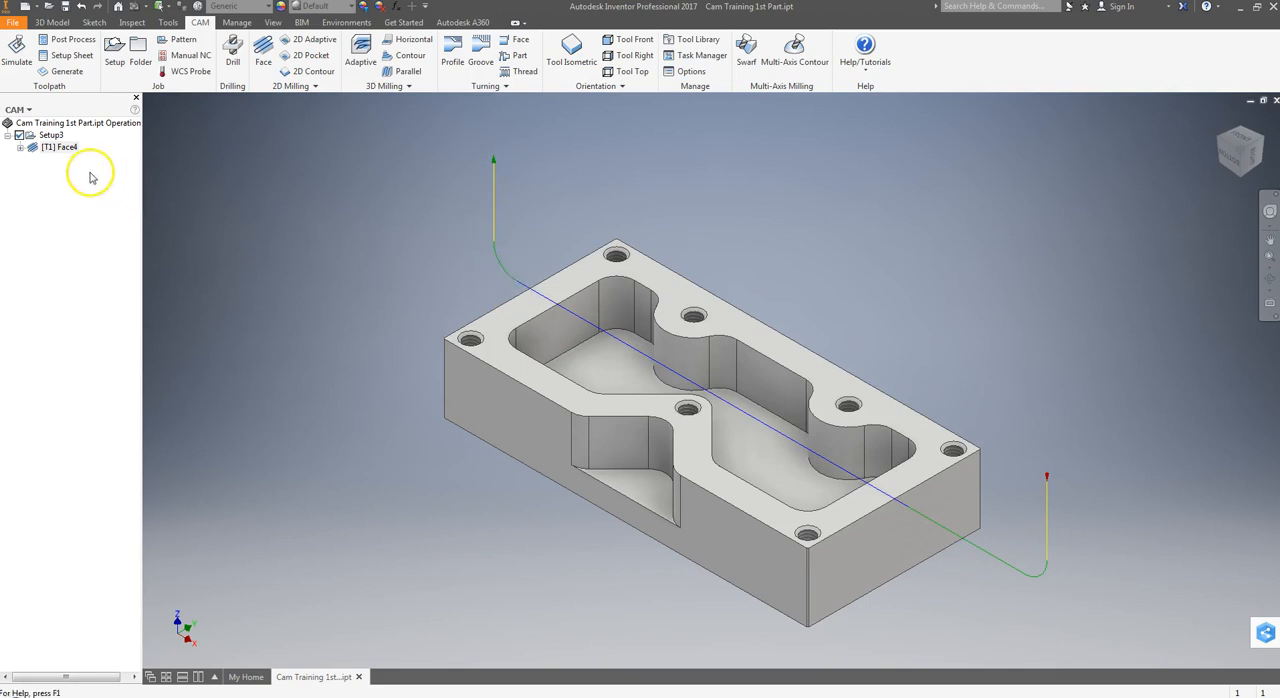
# Edit the face operation to use the Climb cutting direction and regenerate its toolpath
pyautogui.doubleClick(55, 147)
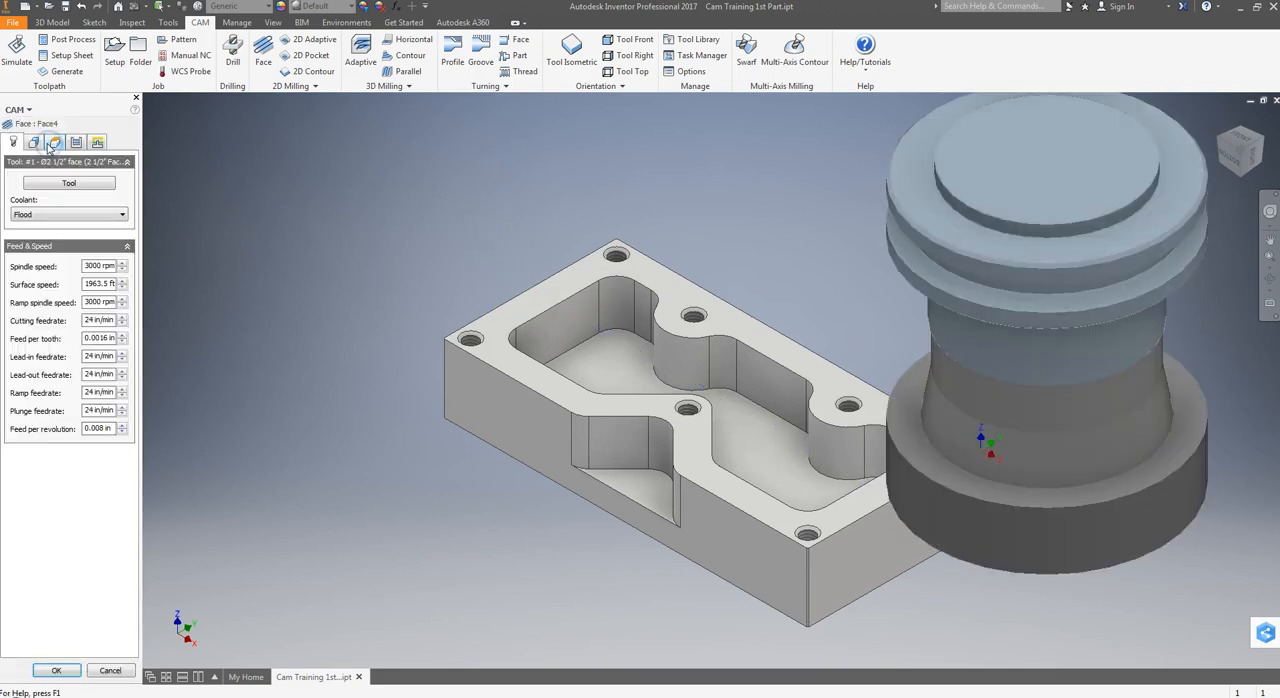
pyautogui.click(76, 143)
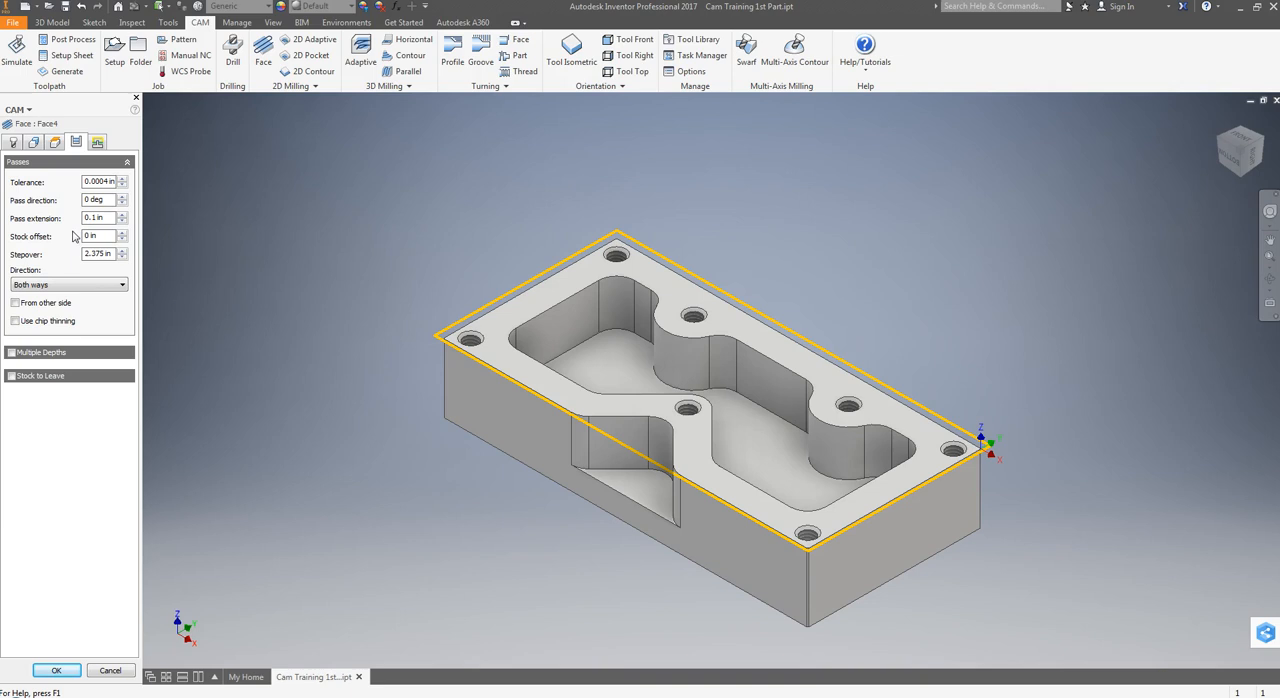
pyautogui.click(34, 287)
pyautogui.click(24, 297)
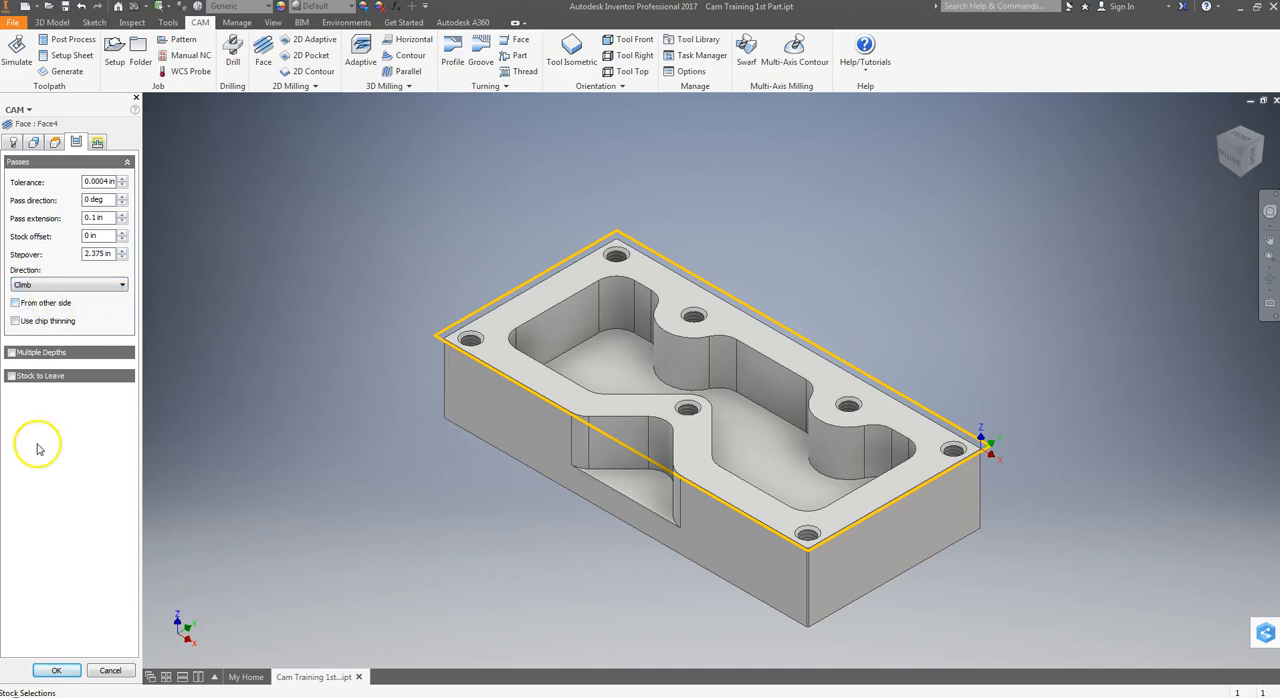
pyautogui.click(60, 670)
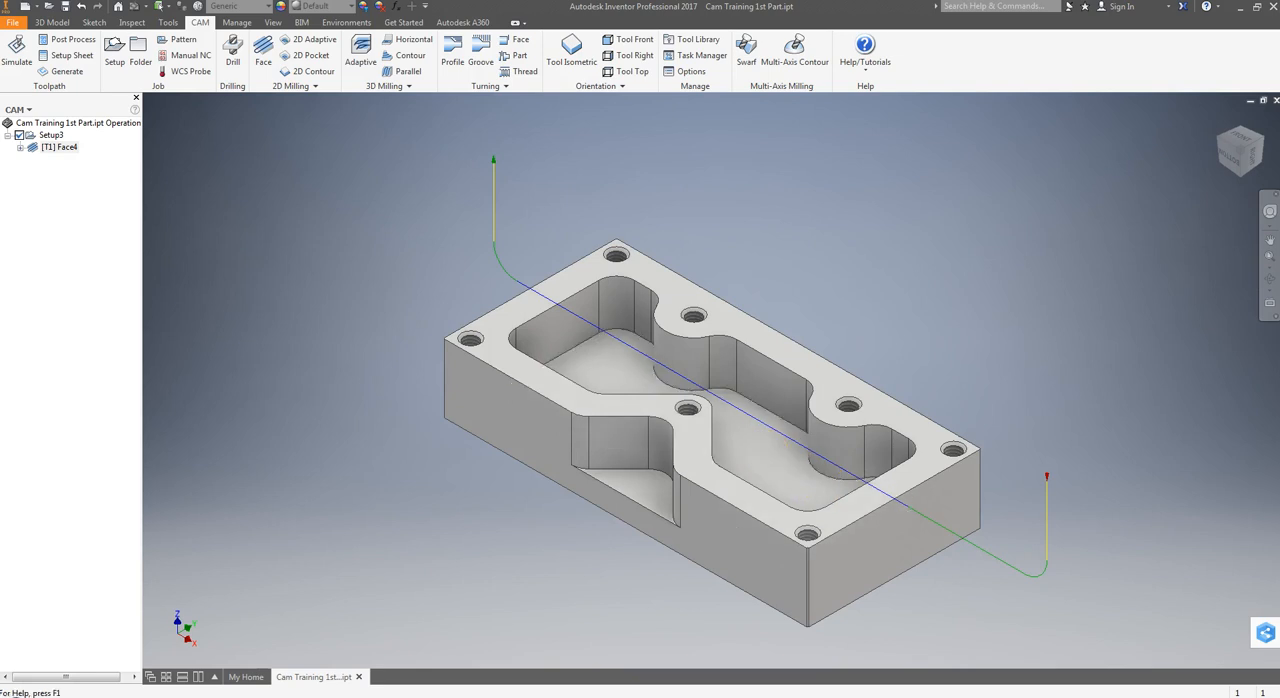
# Edit the face operation's leads and transitions to use the Straight line transition type, keeping the lead-in enabled, and regenerate the toolpath
pyautogui.click(40, 148)
pyautogui.doubleClick(40, 148)
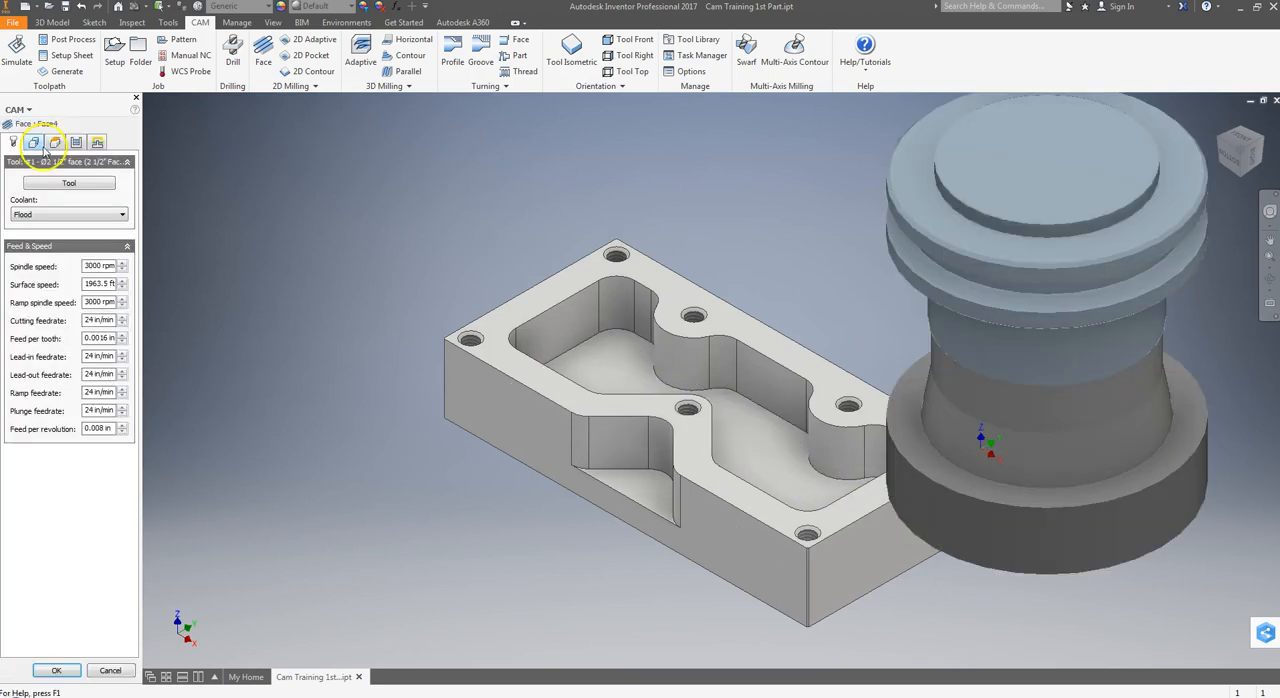
pyautogui.click(97, 141)
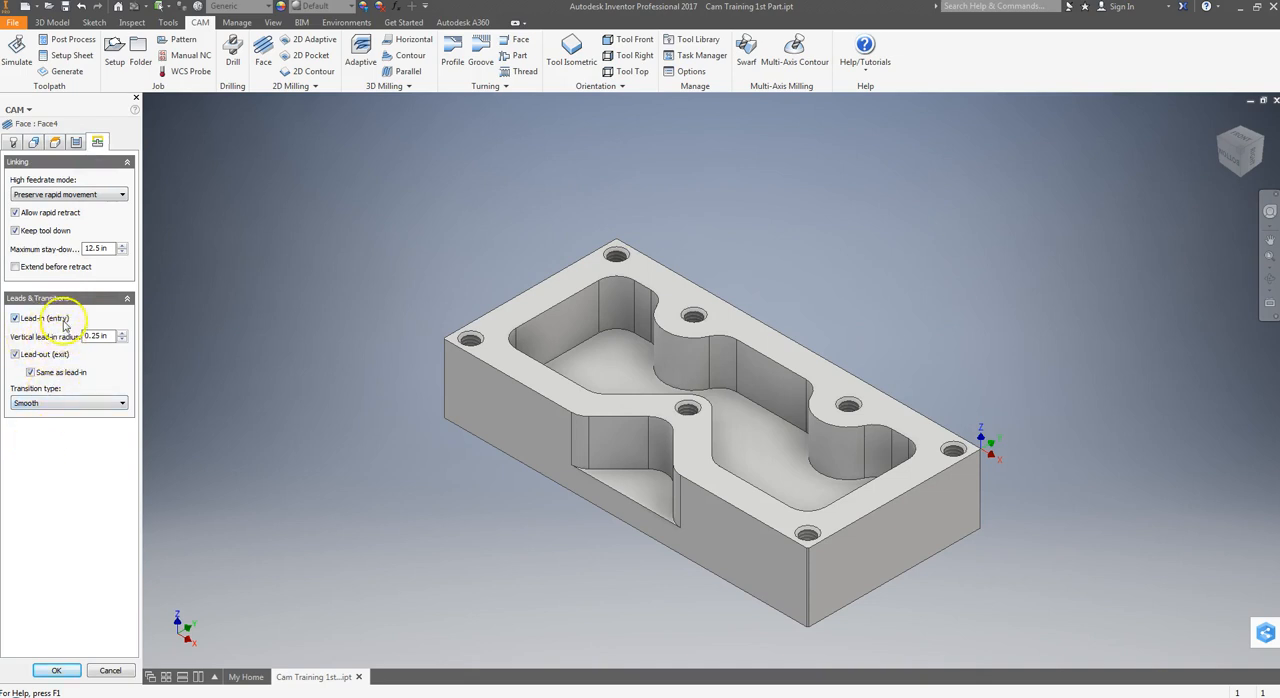
pyautogui.click(15, 318)
pyautogui.click(15, 318)
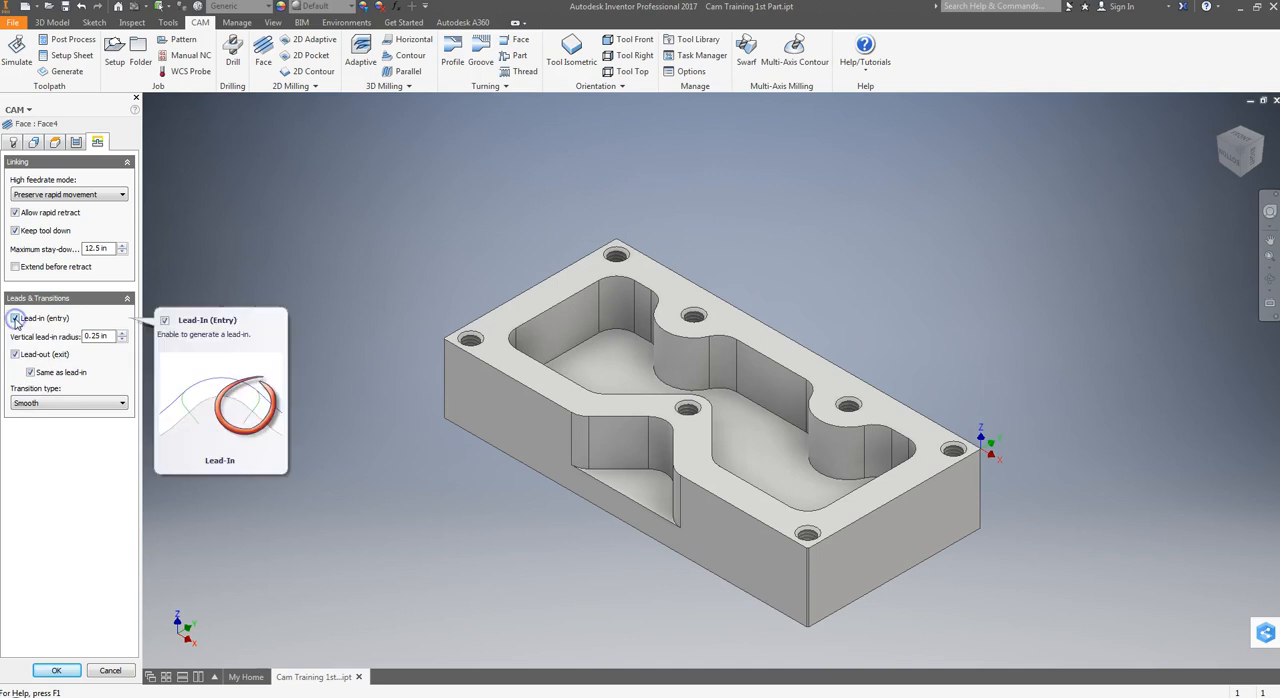
pyautogui.click(15, 318)
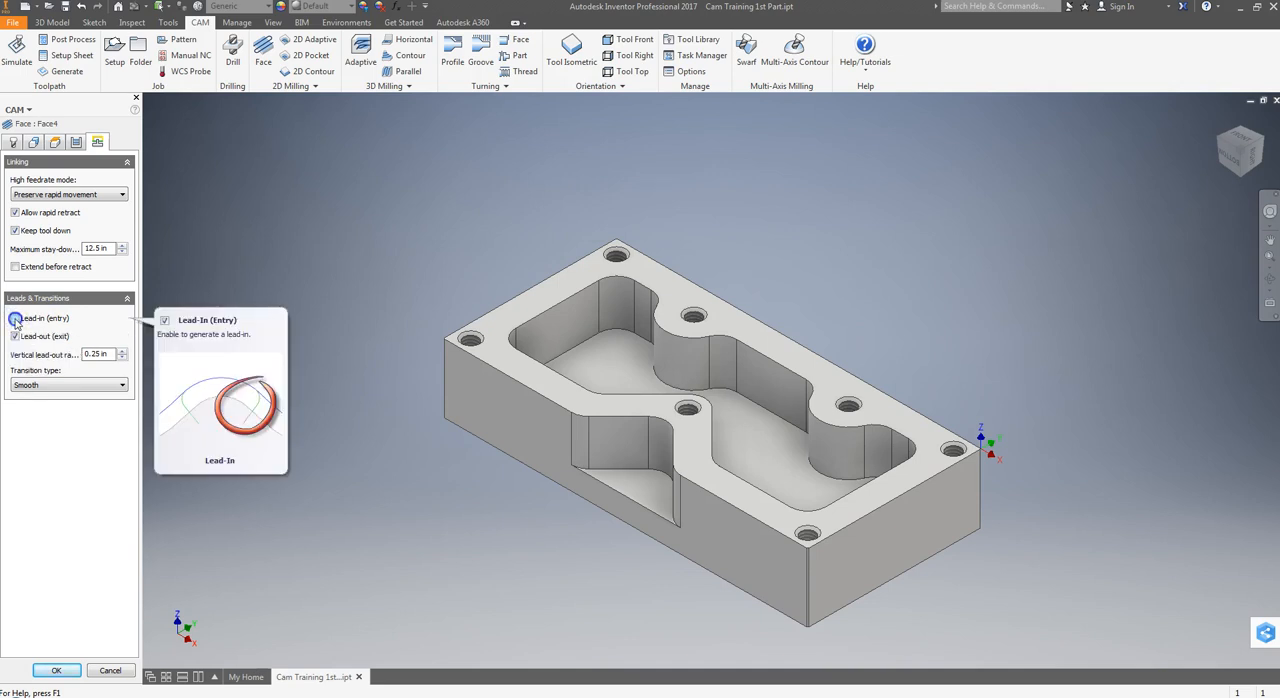
pyautogui.click(15, 318)
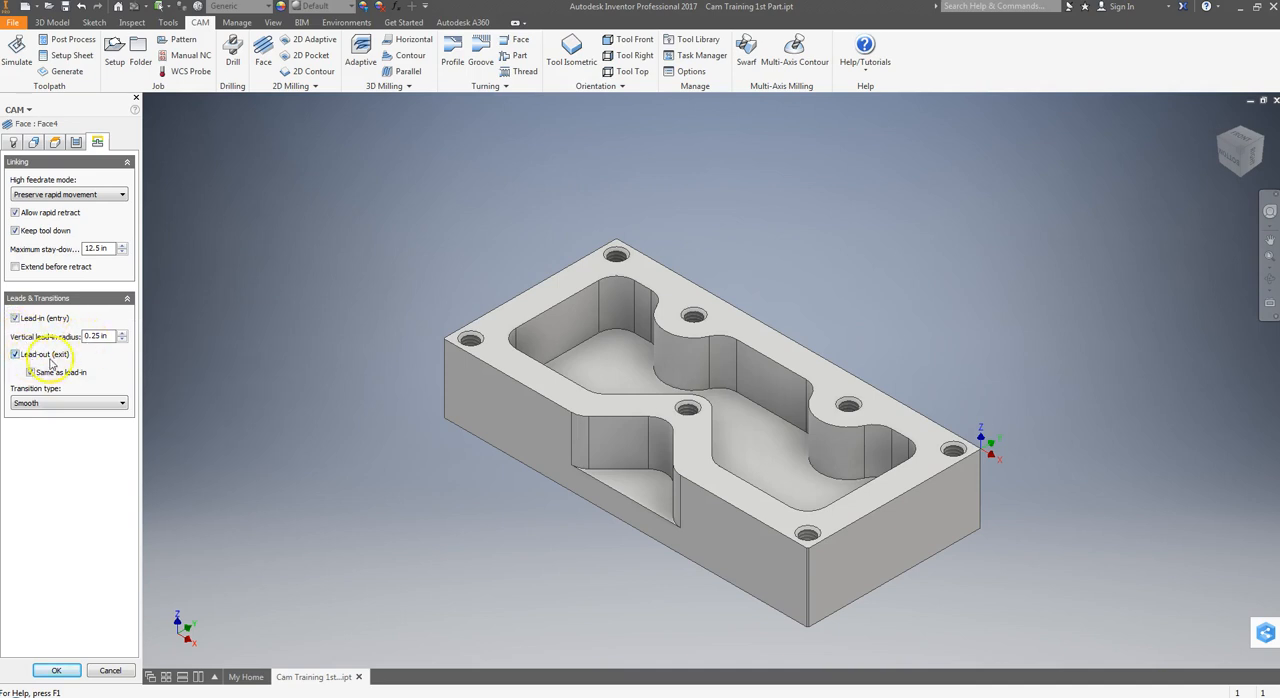
pyautogui.click(50, 403)
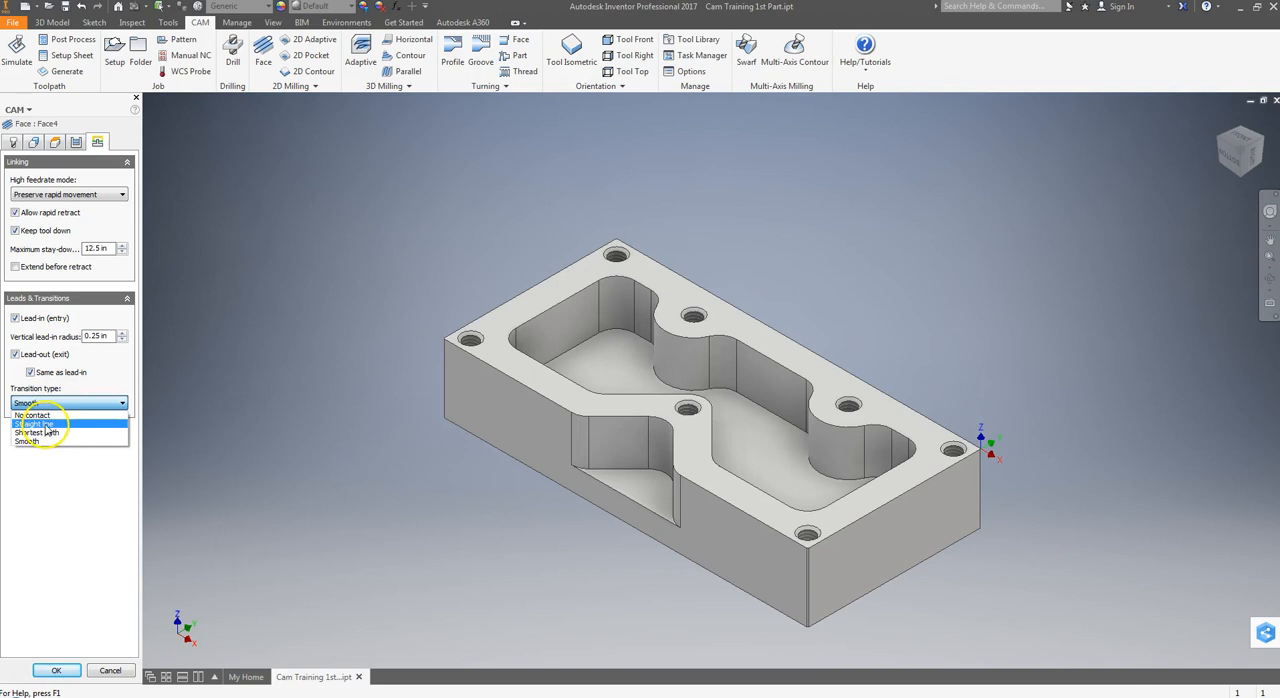
pyautogui.click(44, 424)
pyautogui.click(76, 670)
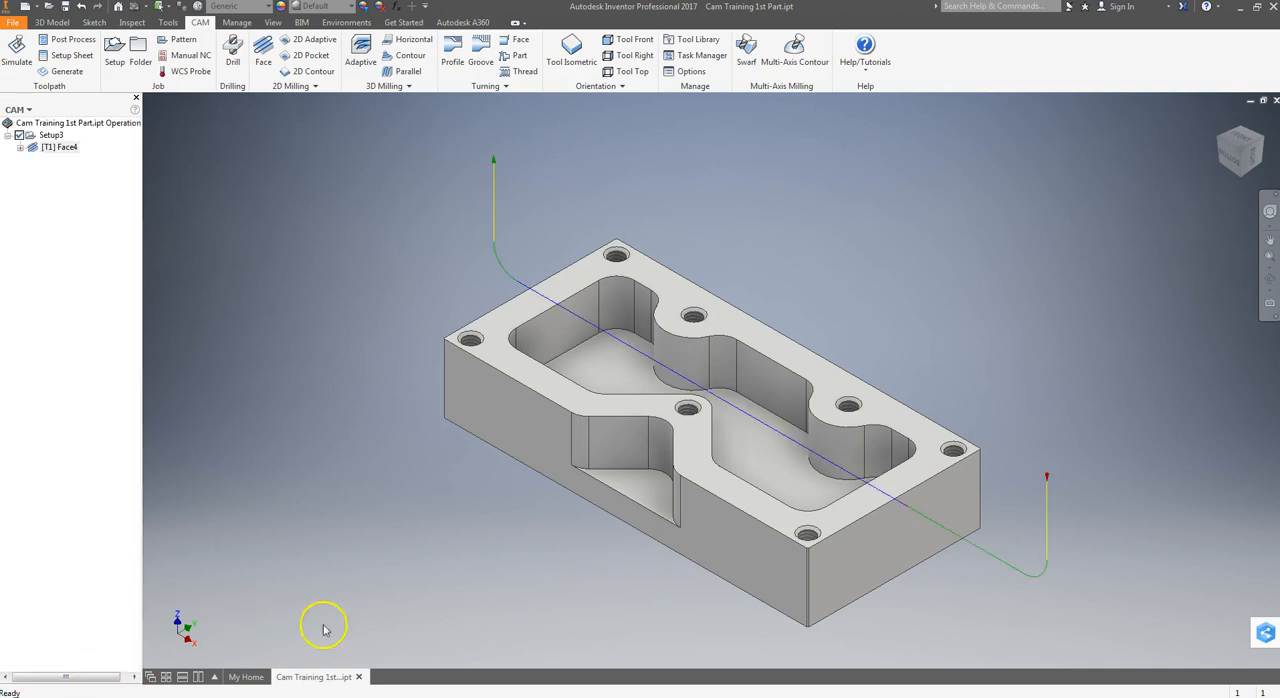
# Inspect the facing toolpath's entry and exit moves from the front and an angled view, and return to the tool isometric view
pyautogui.click(1220, 168)
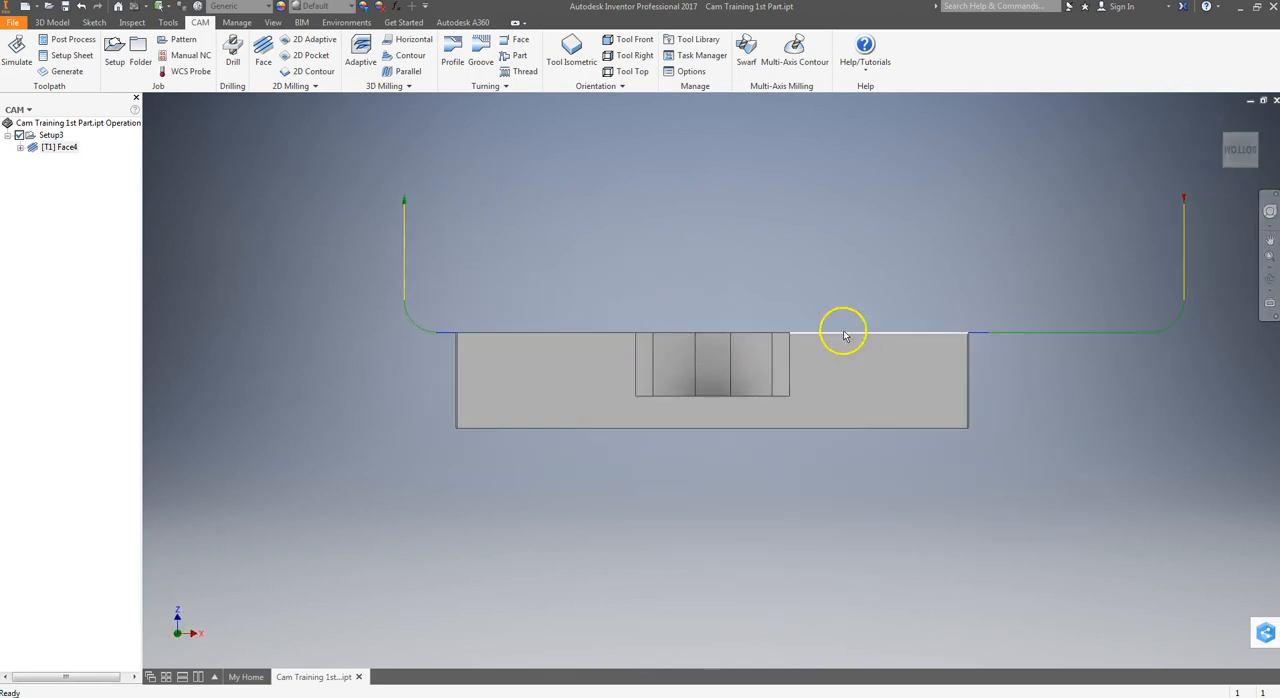
pyautogui.click(1238, 138)
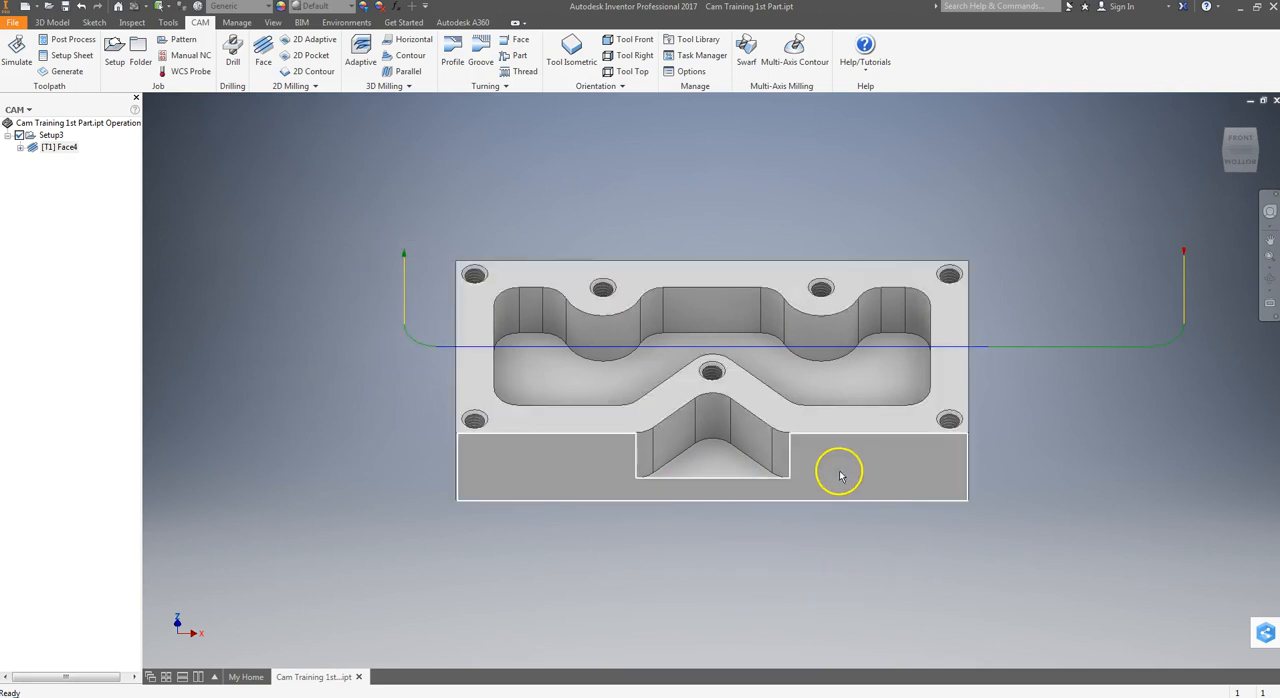
pyautogui.click(571, 50)
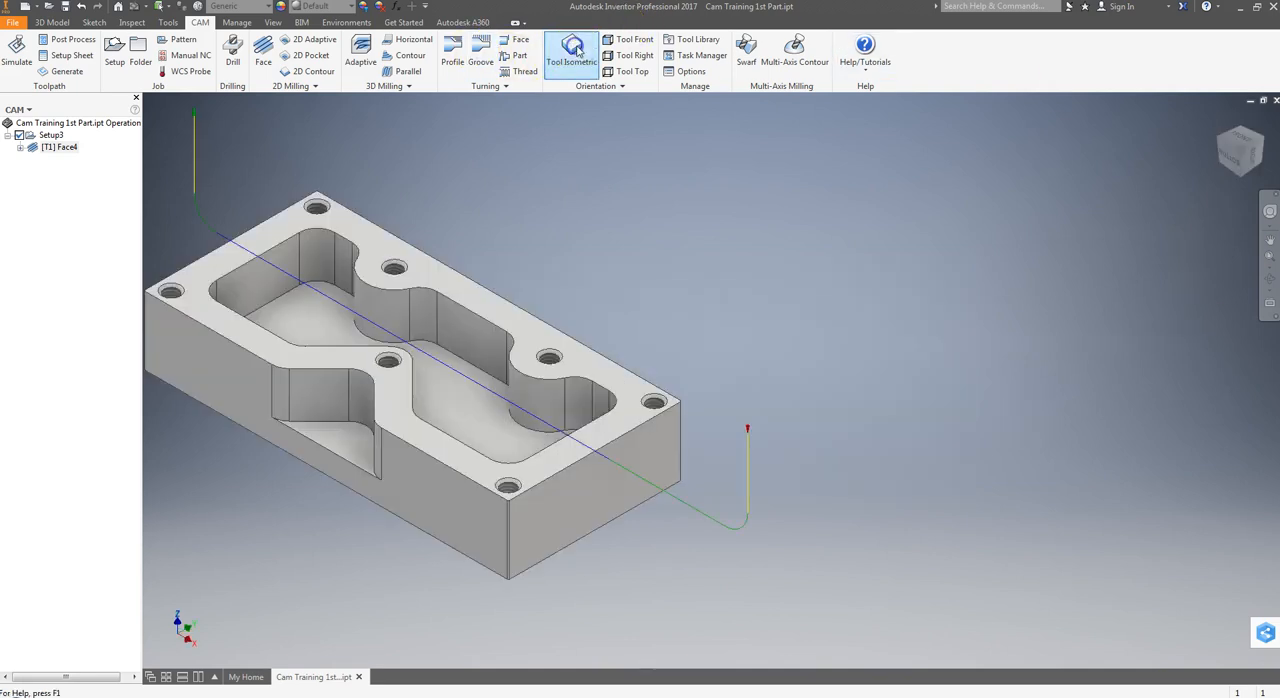
pyautogui.scroll(-3, 807, 194)
pyautogui.moveTo(794, 200); pyautogui.dragTo(756, 347, button='middle')
pyautogui.click(798, 287)
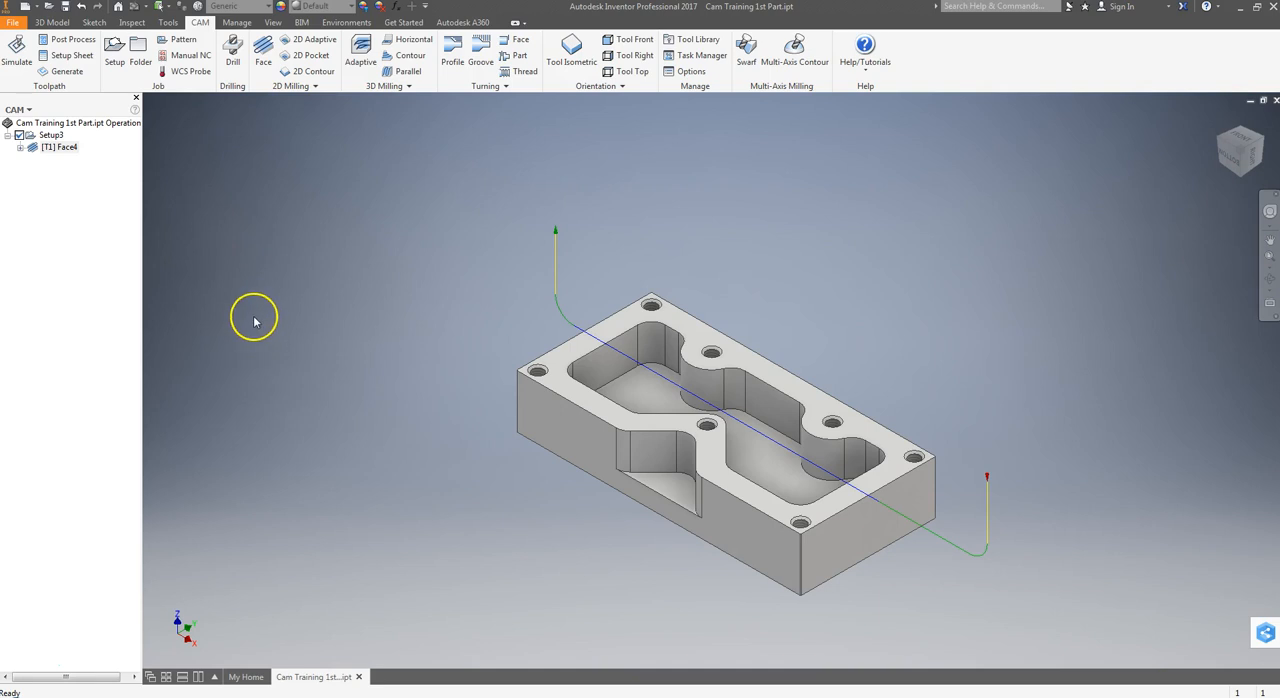
# Open the simulation of the face toolpath, reduce the playback speed to its minimum, and show the stock
pyautogui.click(15, 55)
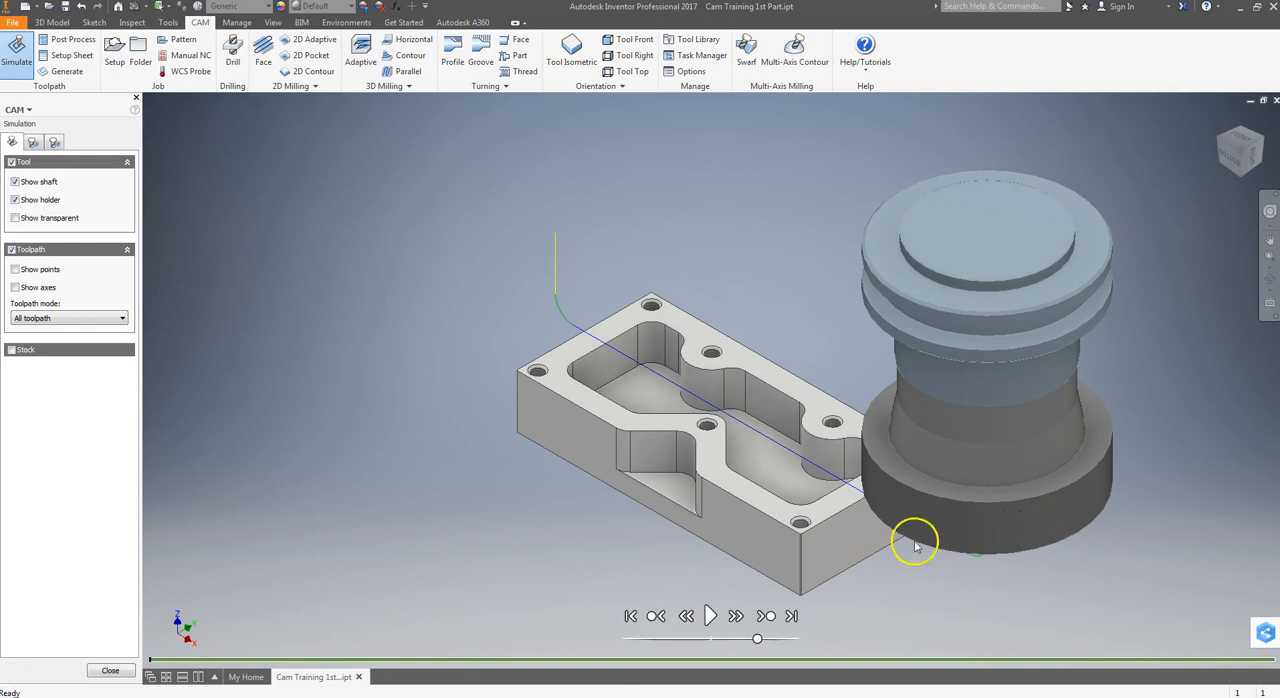
pyautogui.moveTo(757, 646); pyautogui.dragTo(746, 643)
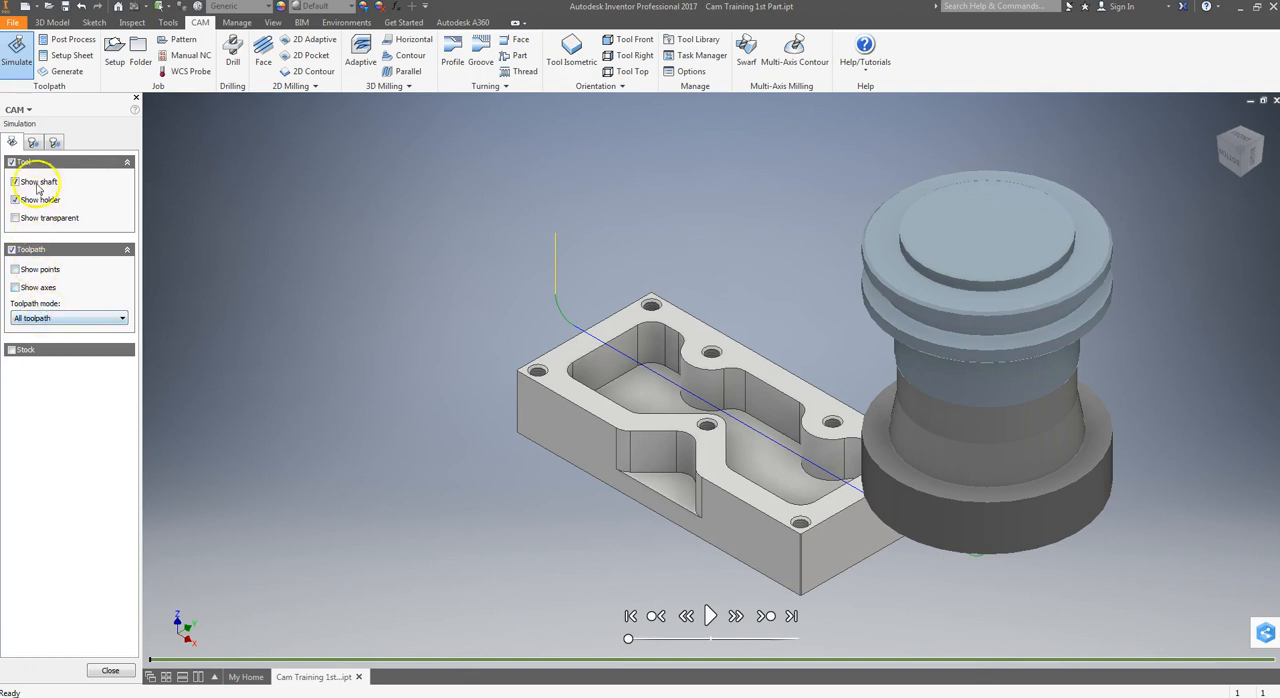
pyautogui.click(11, 350)
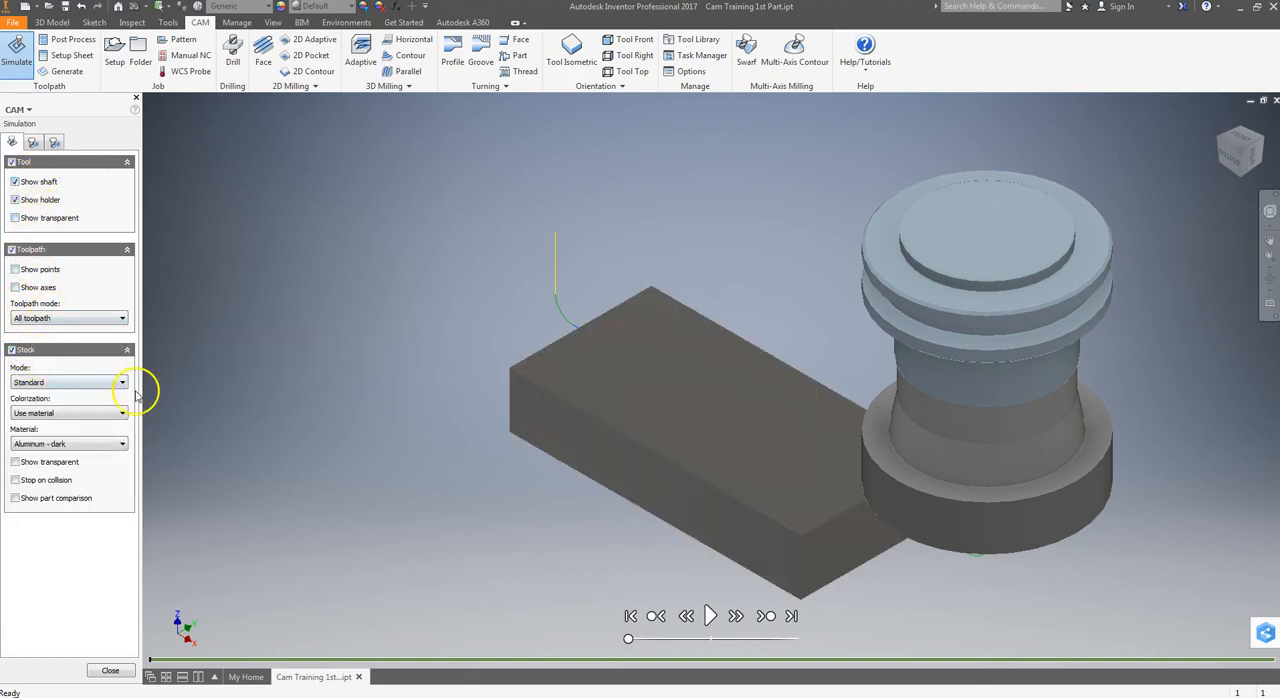
# Set the simulated stock's colorization to Operation, keeping the Standard stock mode
pyautogui.click(70, 382)
pyautogui.click(67, 383)
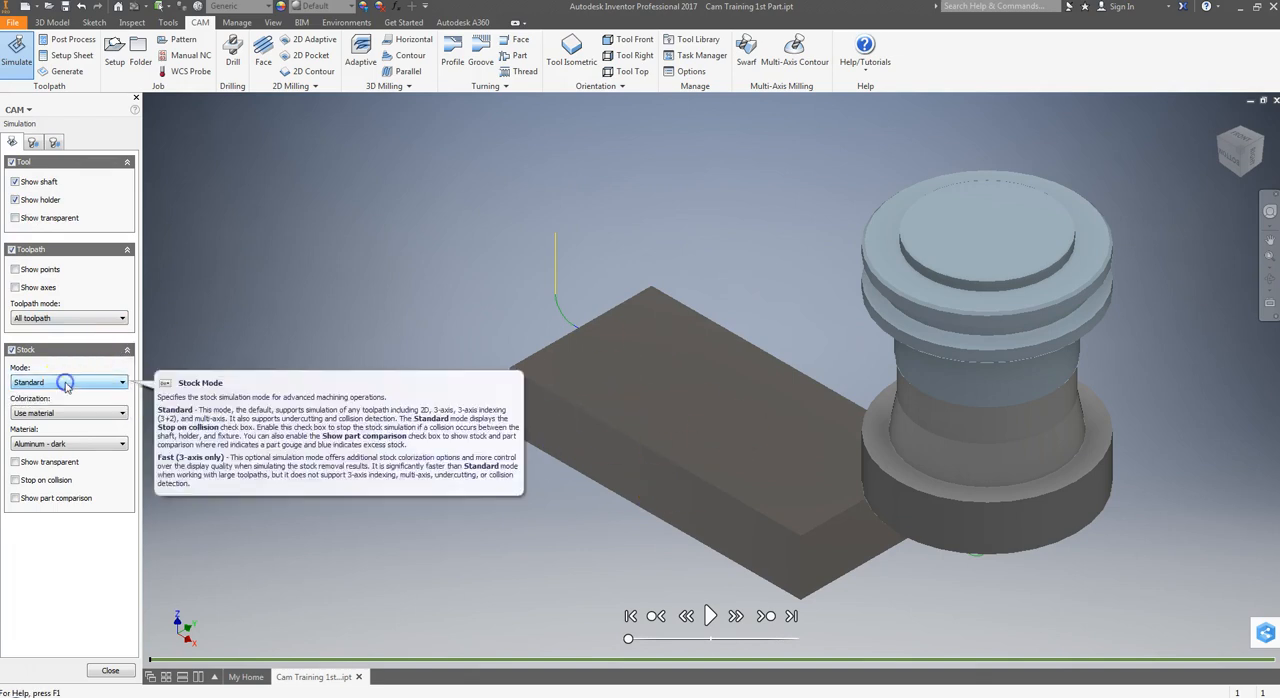
pyautogui.click(61, 414)
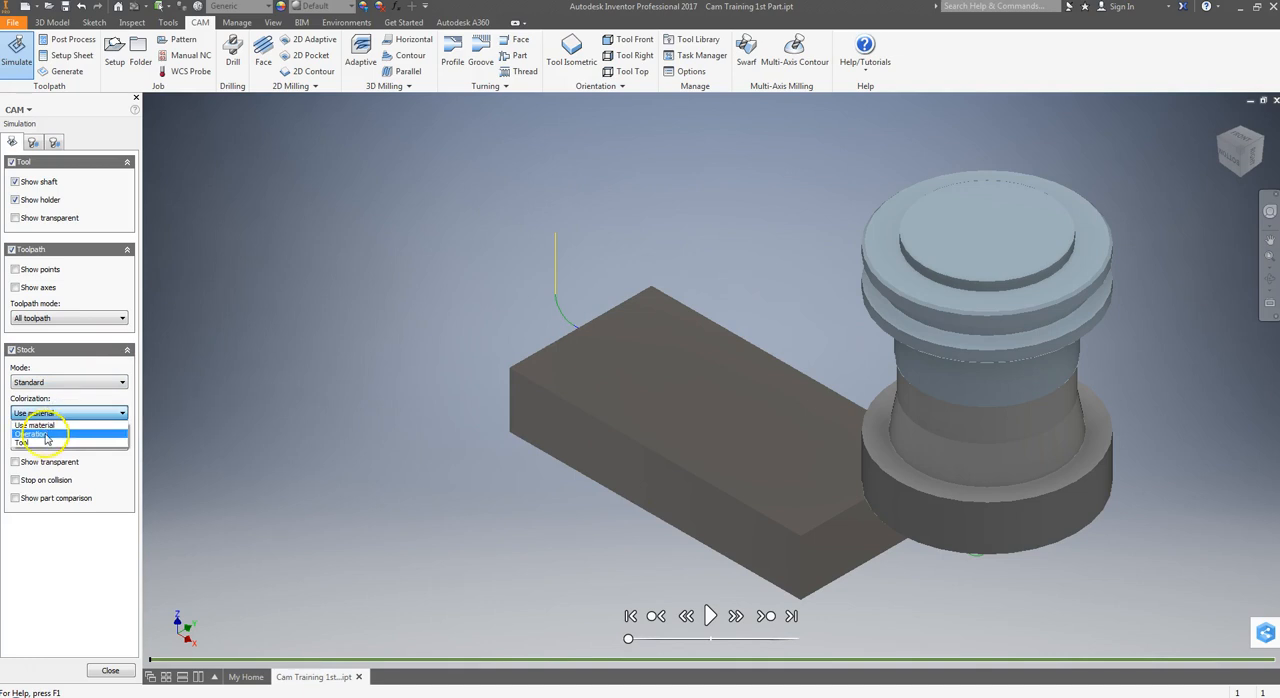
pyautogui.click(35, 425)
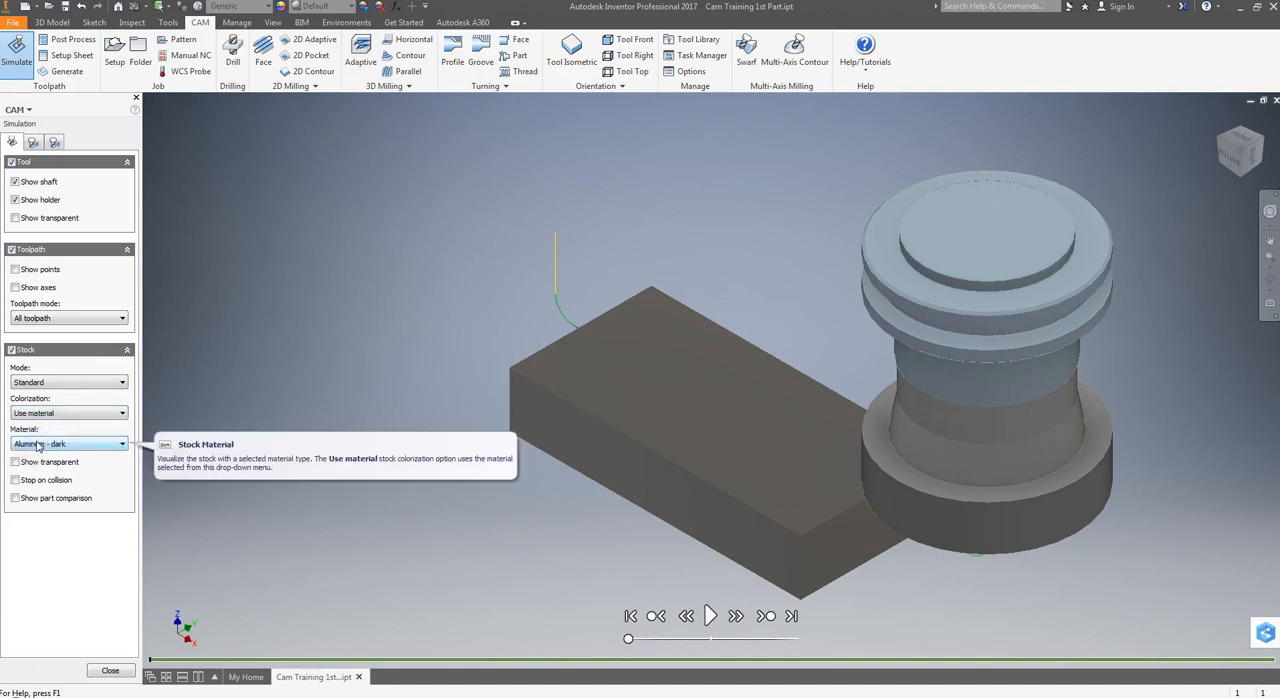
pyautogui.click(37, 440)
pyautogui.click(53, 413)
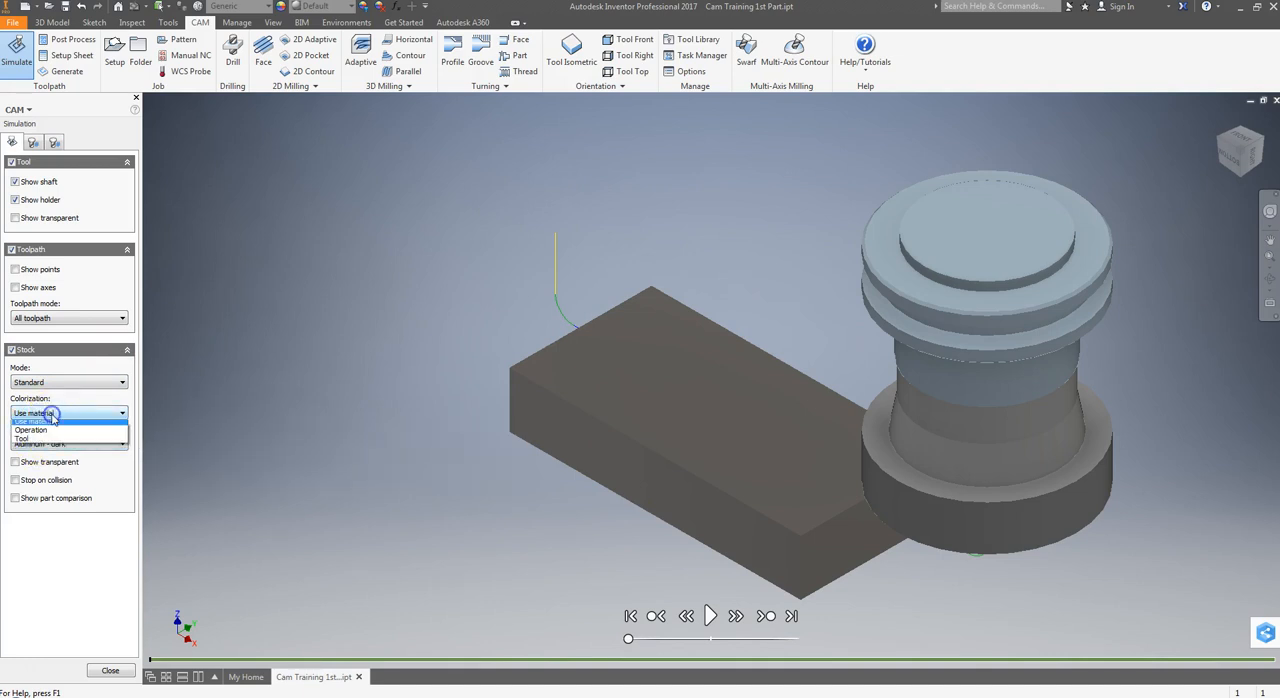
pyautogui.click(46, 430)
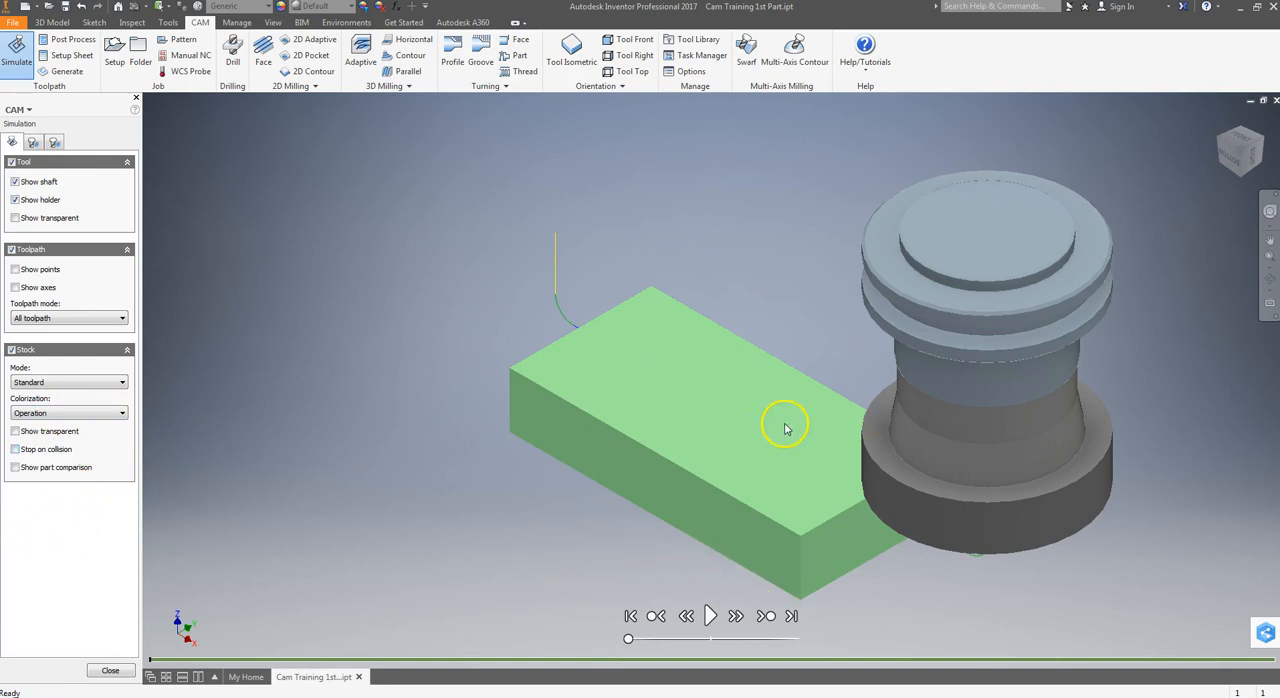
# Play the facing simulation in isometric and front views, return to the tool isometric view, and close the simulation
pyautogui.click(708, 616)
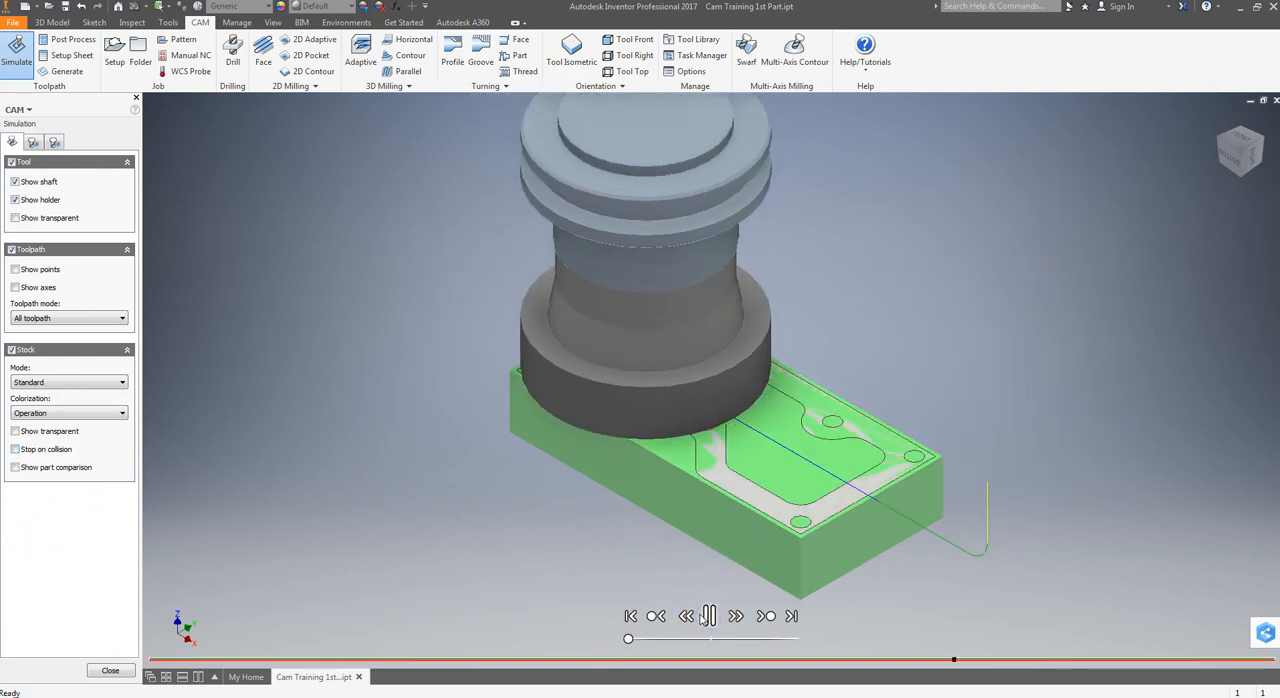
pyautogui.click(688, 616)
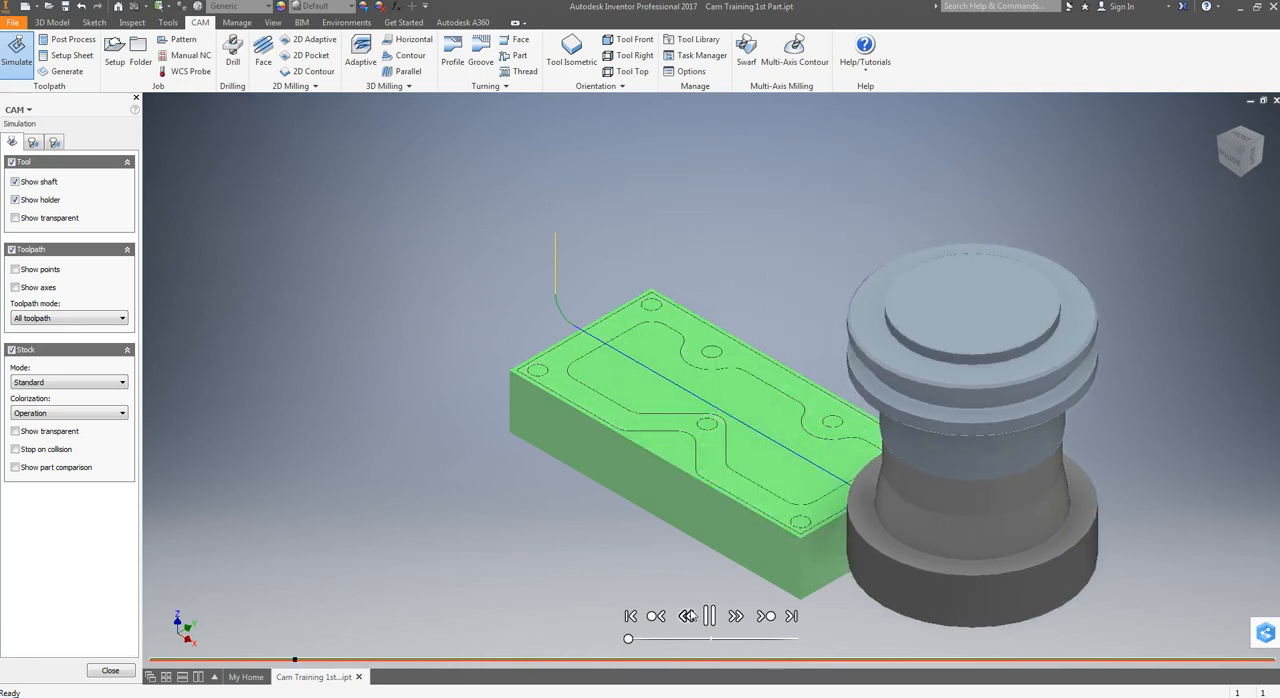
pyautogui.click(1236, 150)
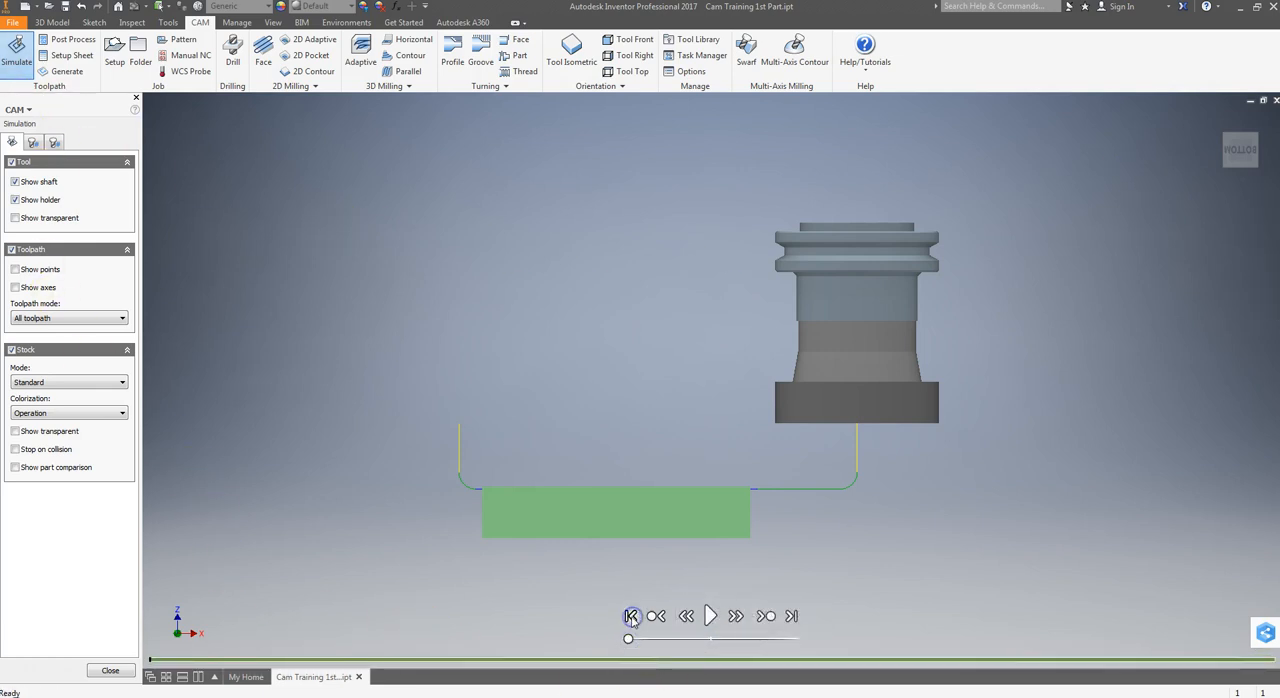
pyautogui.click(710, 616)
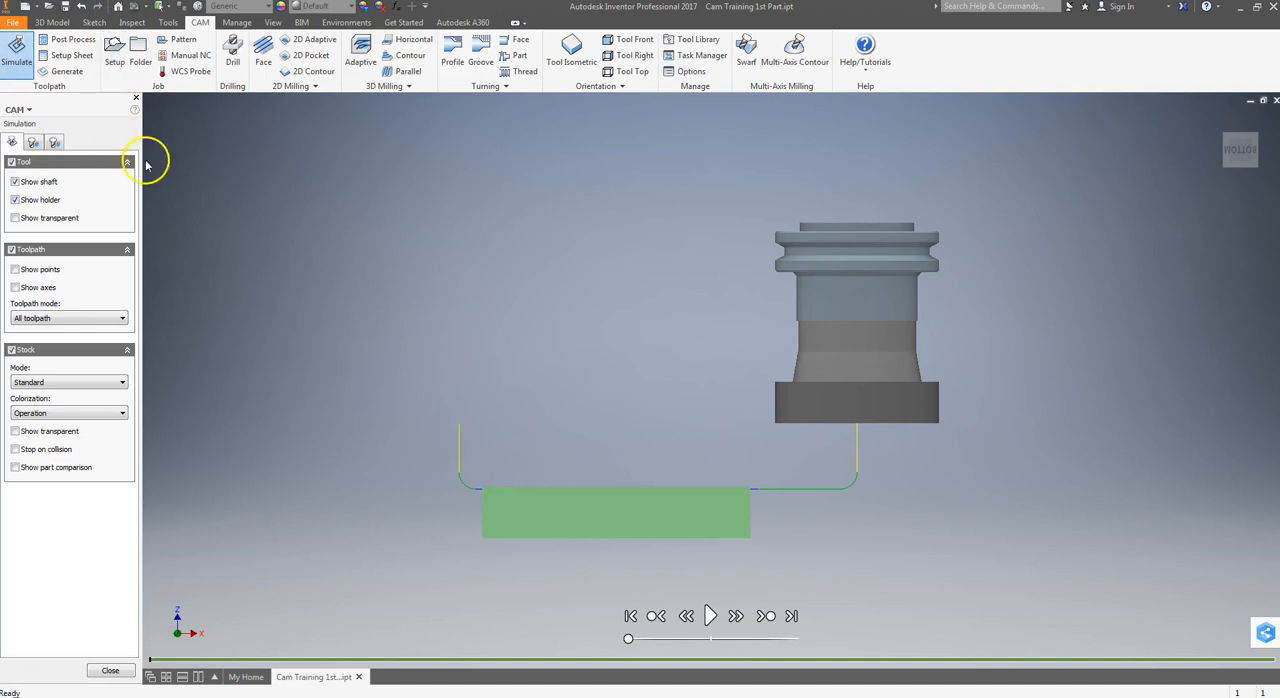
pyautogui.click(571, 50)
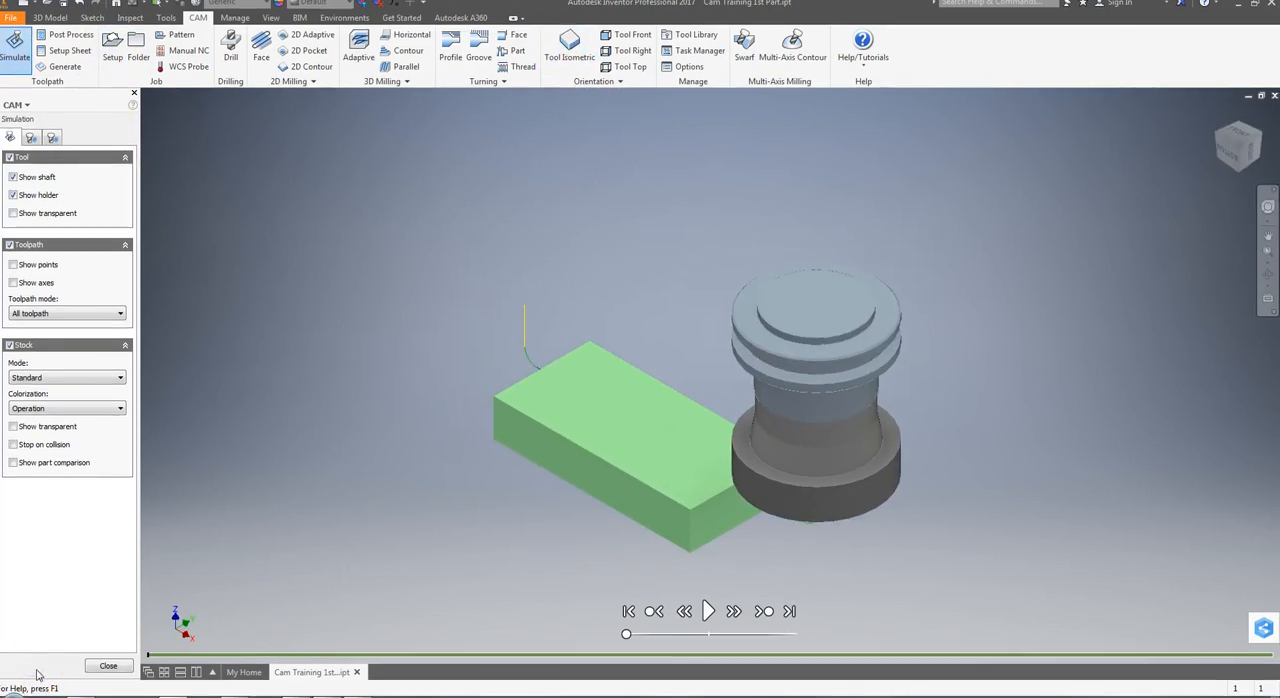
pyautogui.click(108, 666)
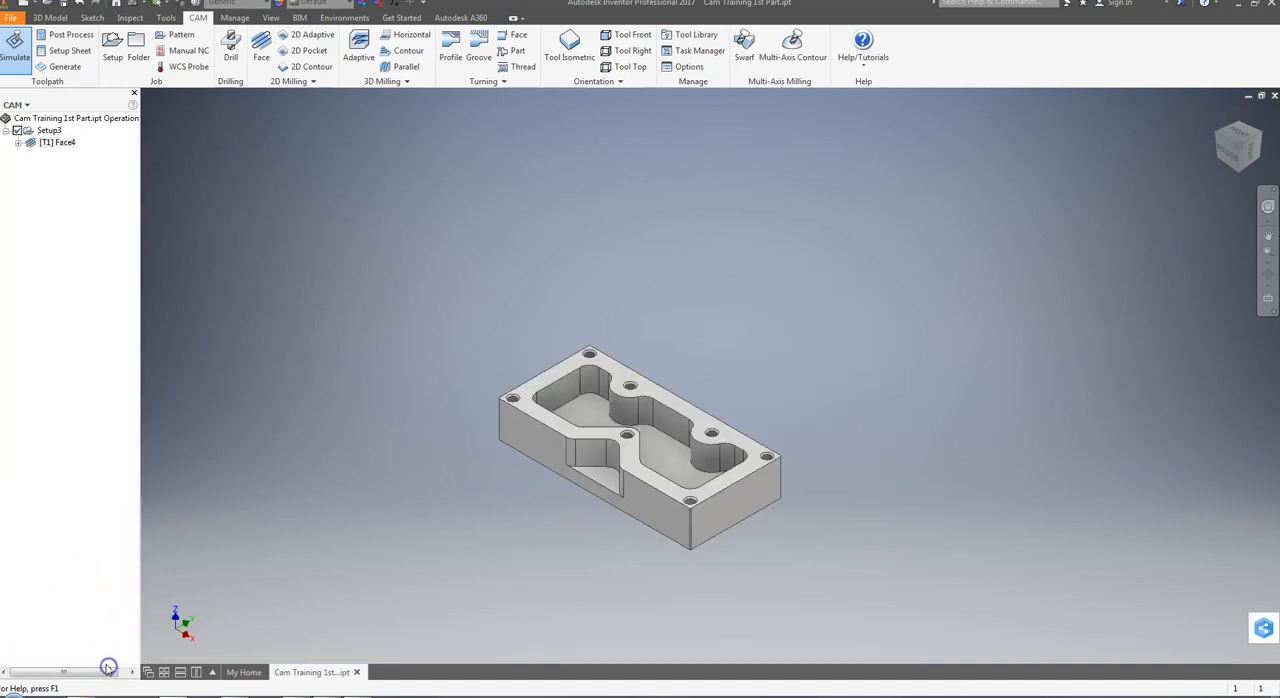
# Edit the face operation to cut in the Both ways direction with Extend before retract enabled, and regenerate the toolpath
pyautogui.click(59, 143)
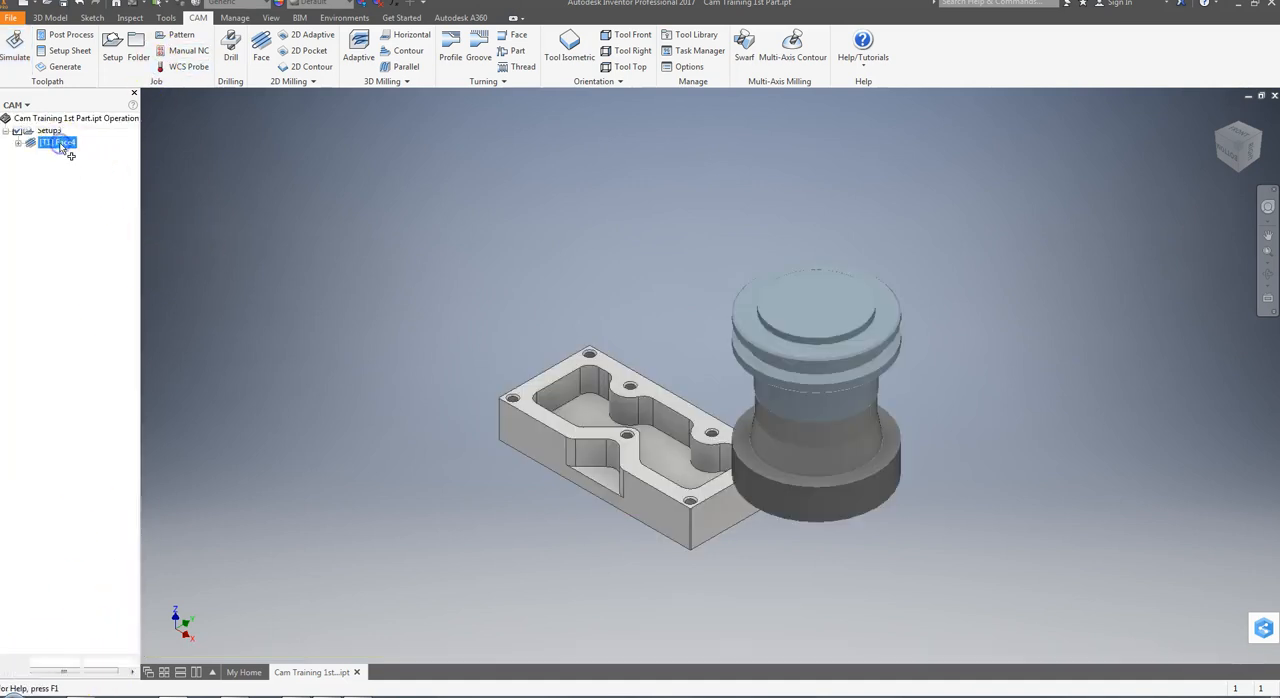
pyautogui.doubleClick(60, 145)
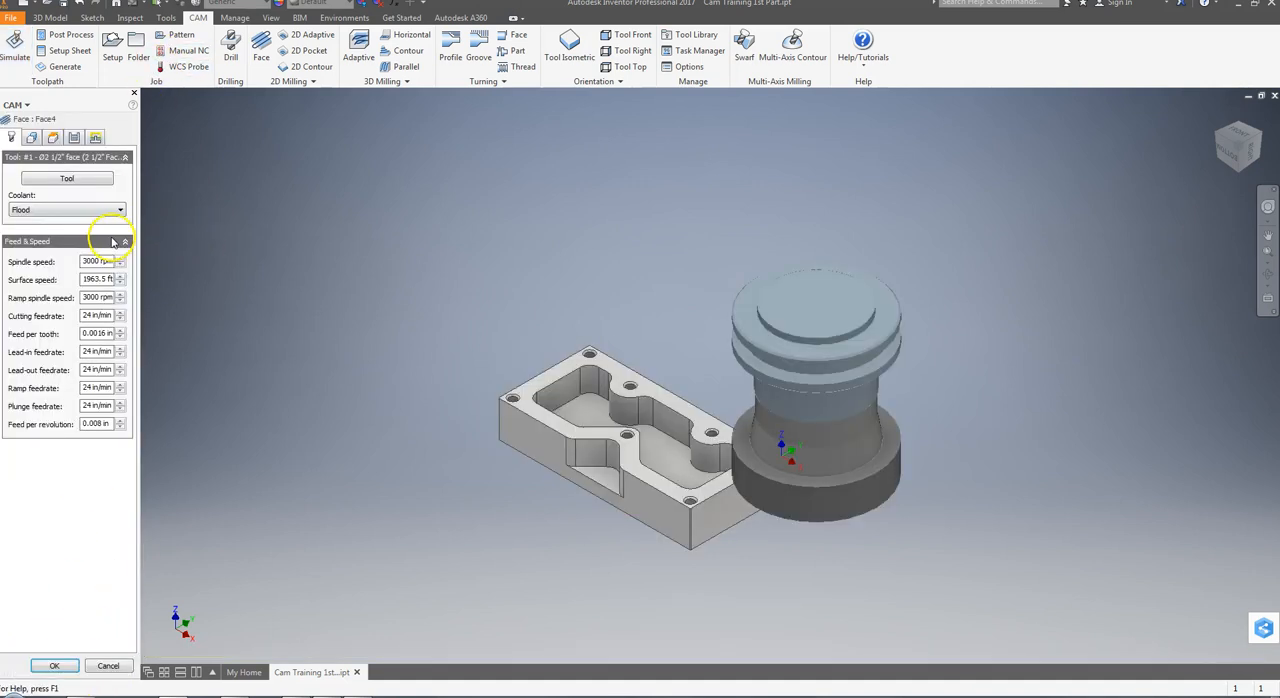
pyautogui.click(32, 137)
pyautogui.click(54, 137)
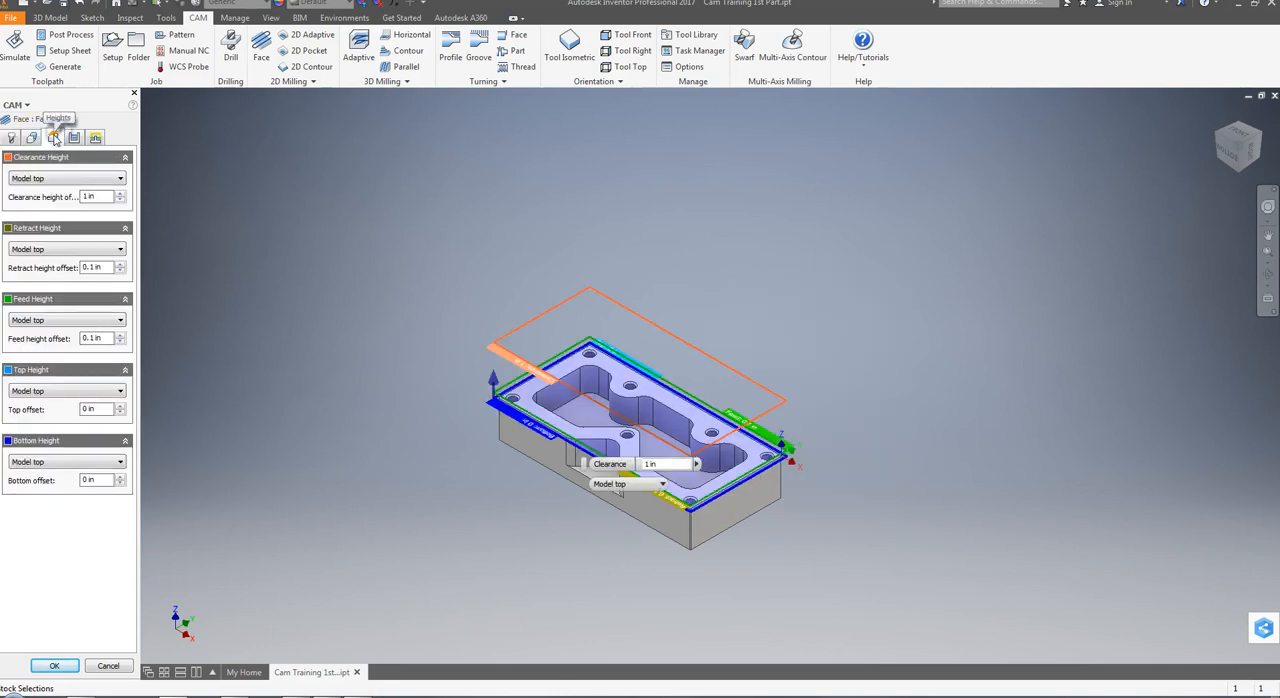
pyautogui.click(75, 137)
pyautogui.click(88, 194)
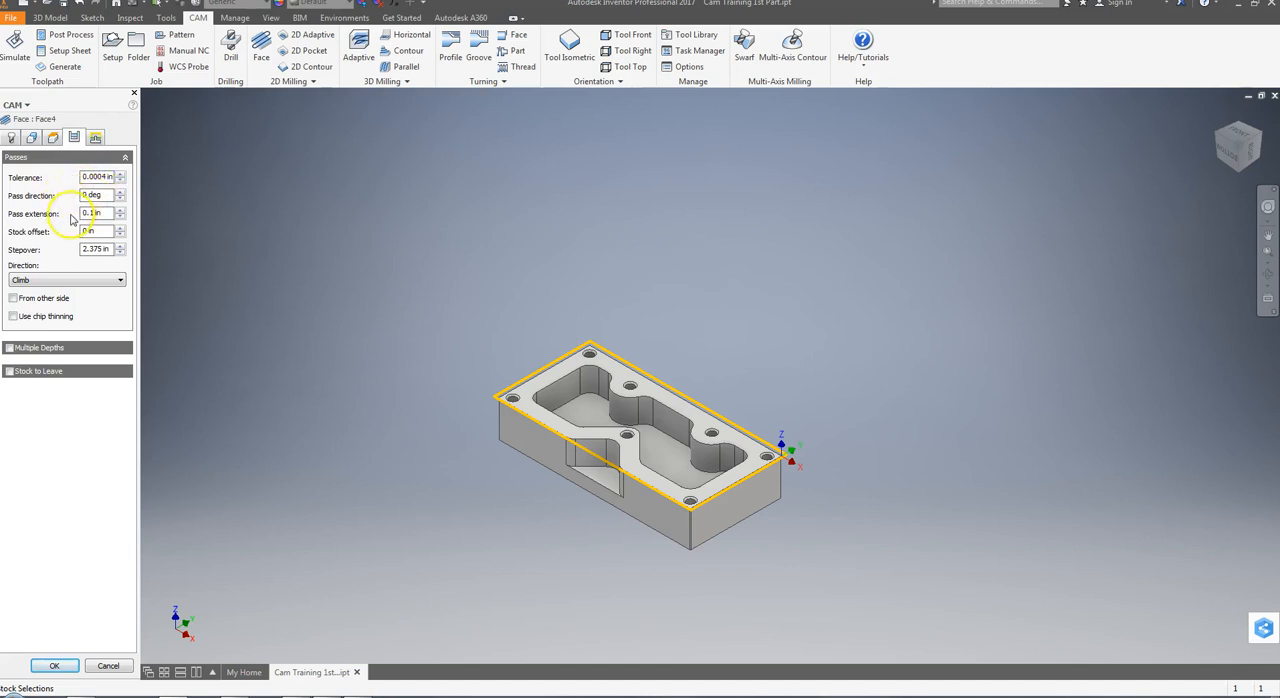
pyautogui.moveTo(105, 222)
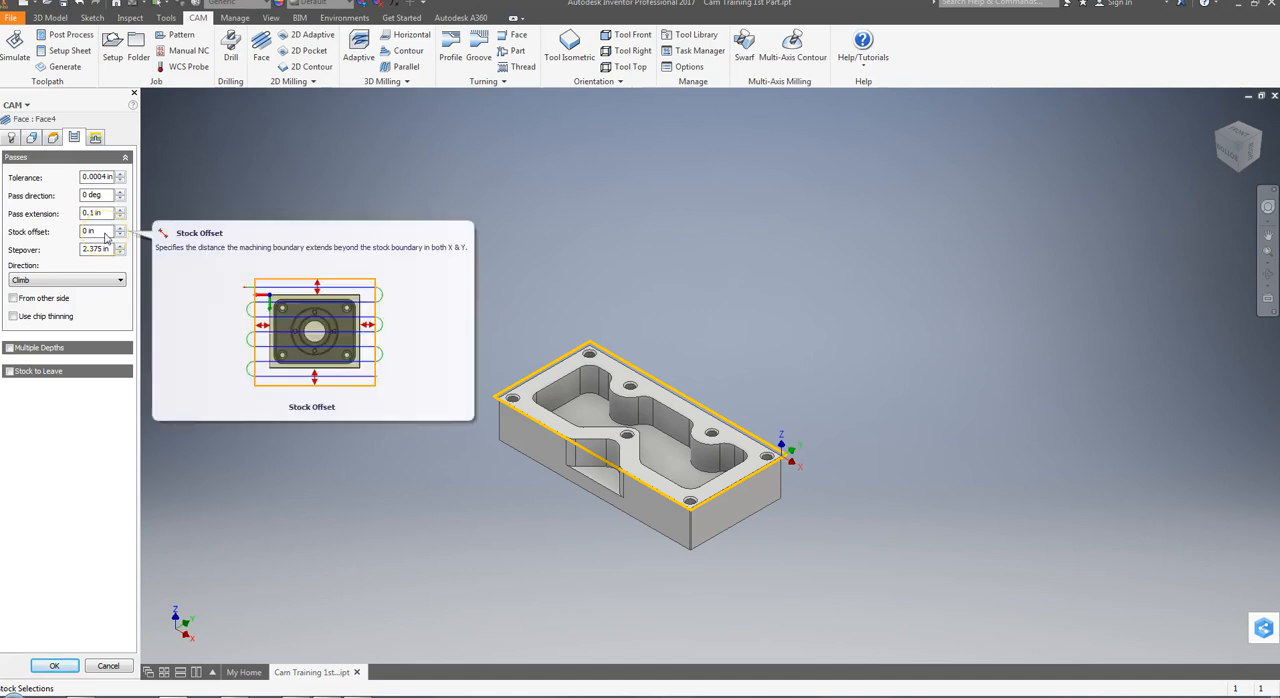
pyautogui.click(100, 251)
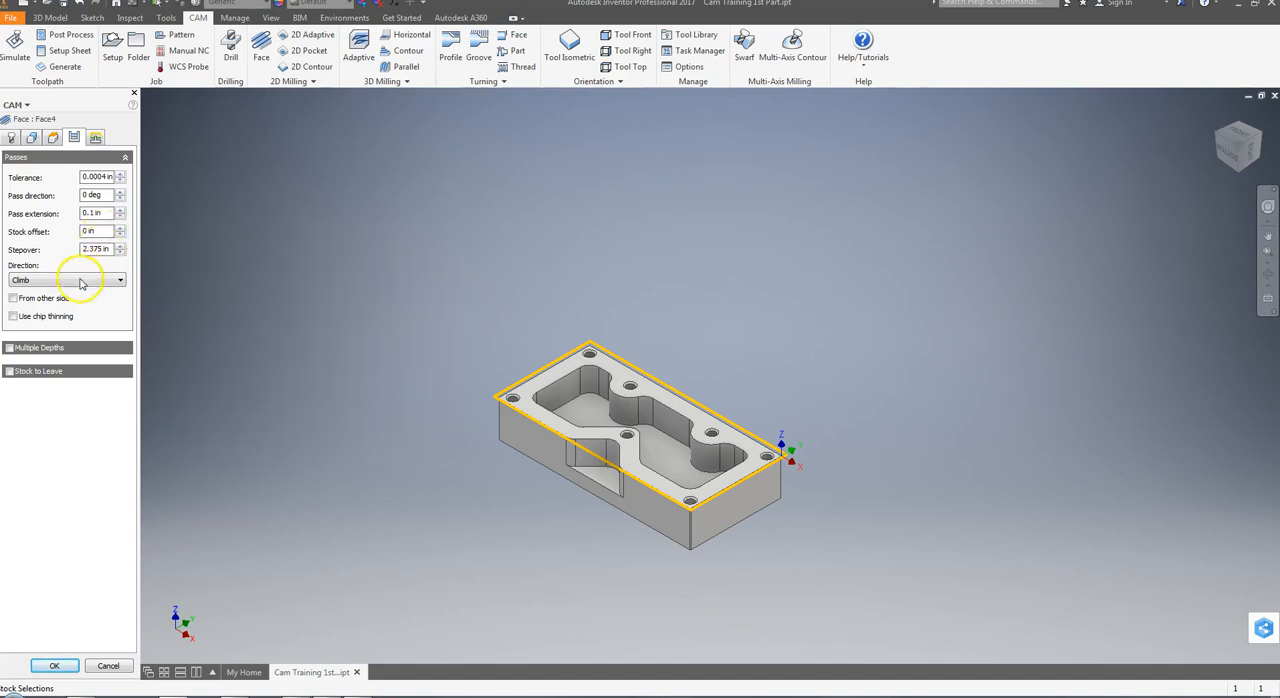
pyautogui.click(79, 281)
pyautogui.click(57, 310)
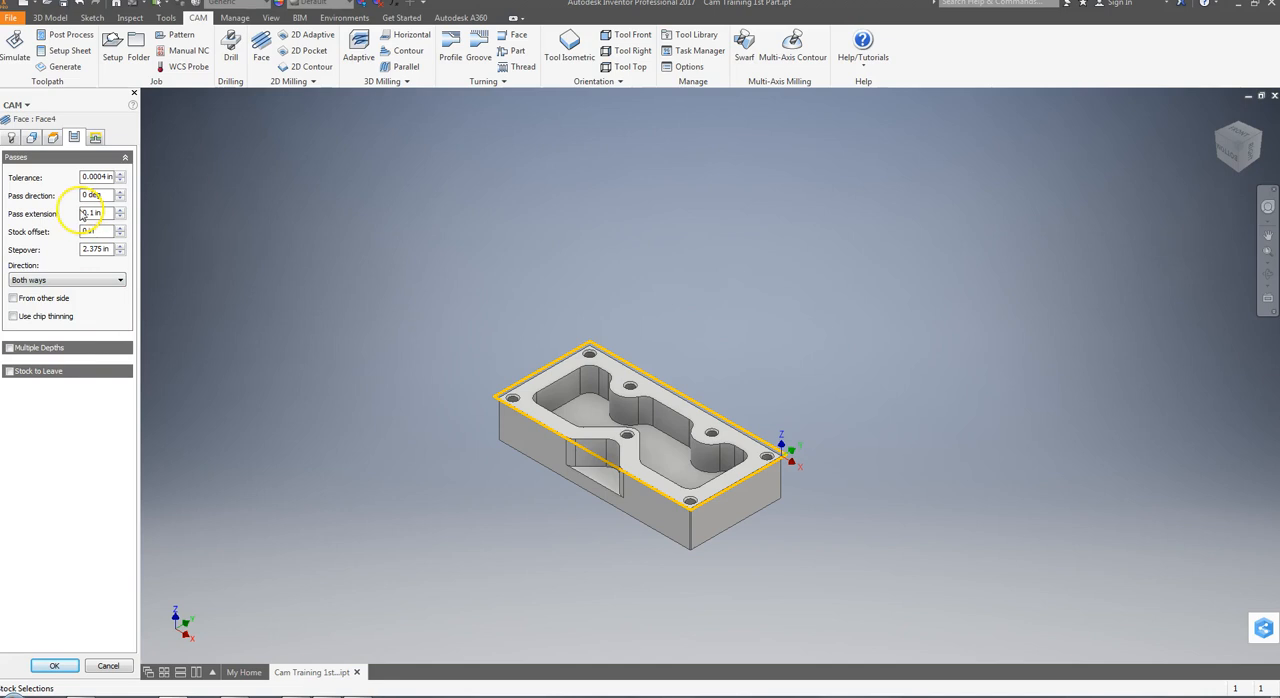
pyautogui.click(96, 138)
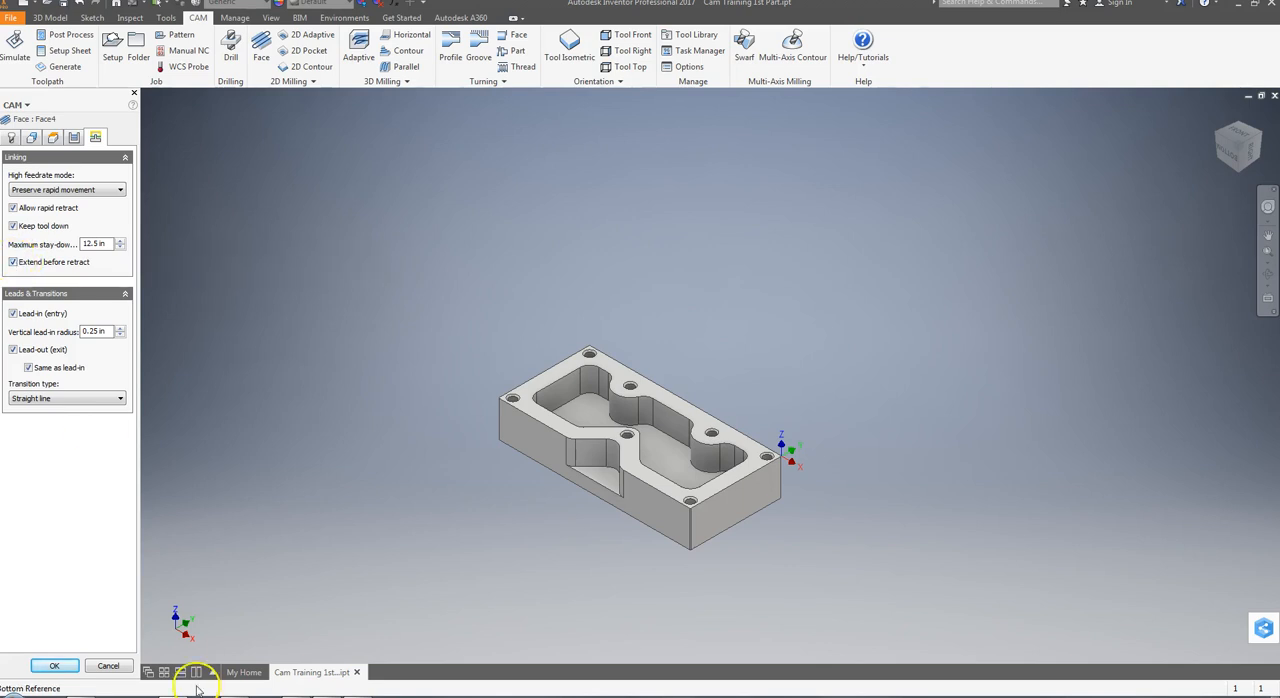
pyautogui.click(55, 666)
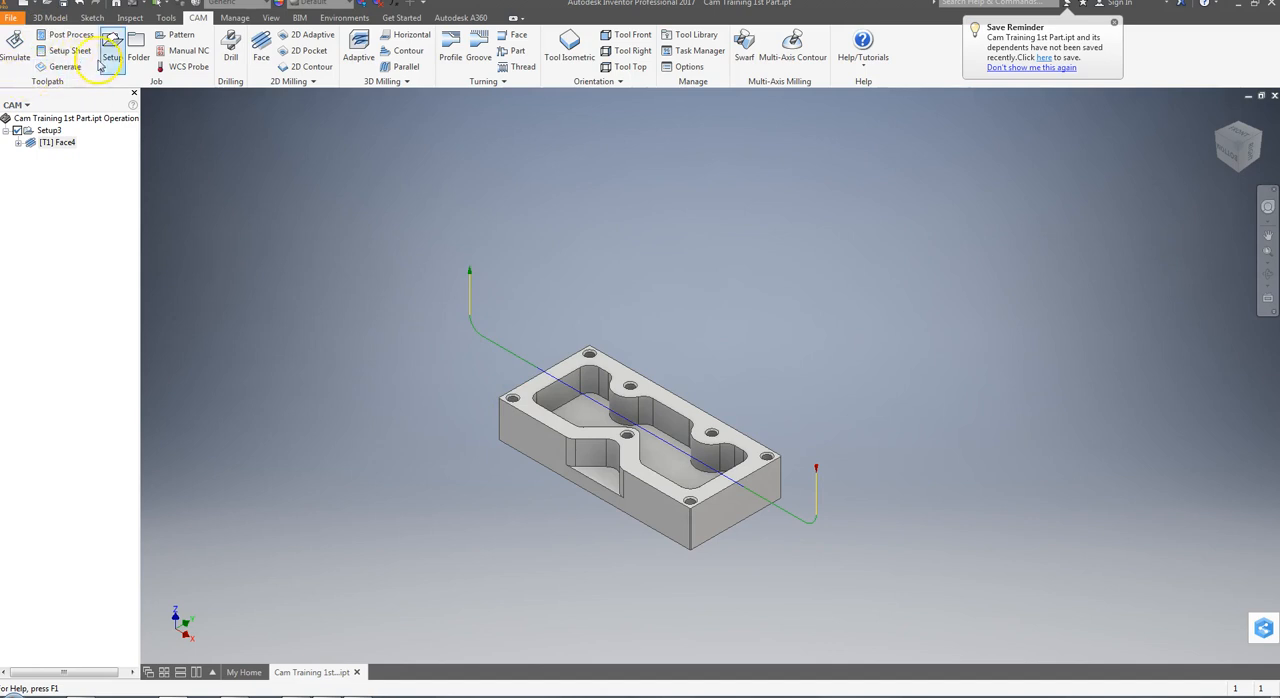
# Simulate the regenerated face toolpath at minimum playback speed in isometric and front views, restore the tool isometric view, and close the simulation
pyautogui.click(15, 45)
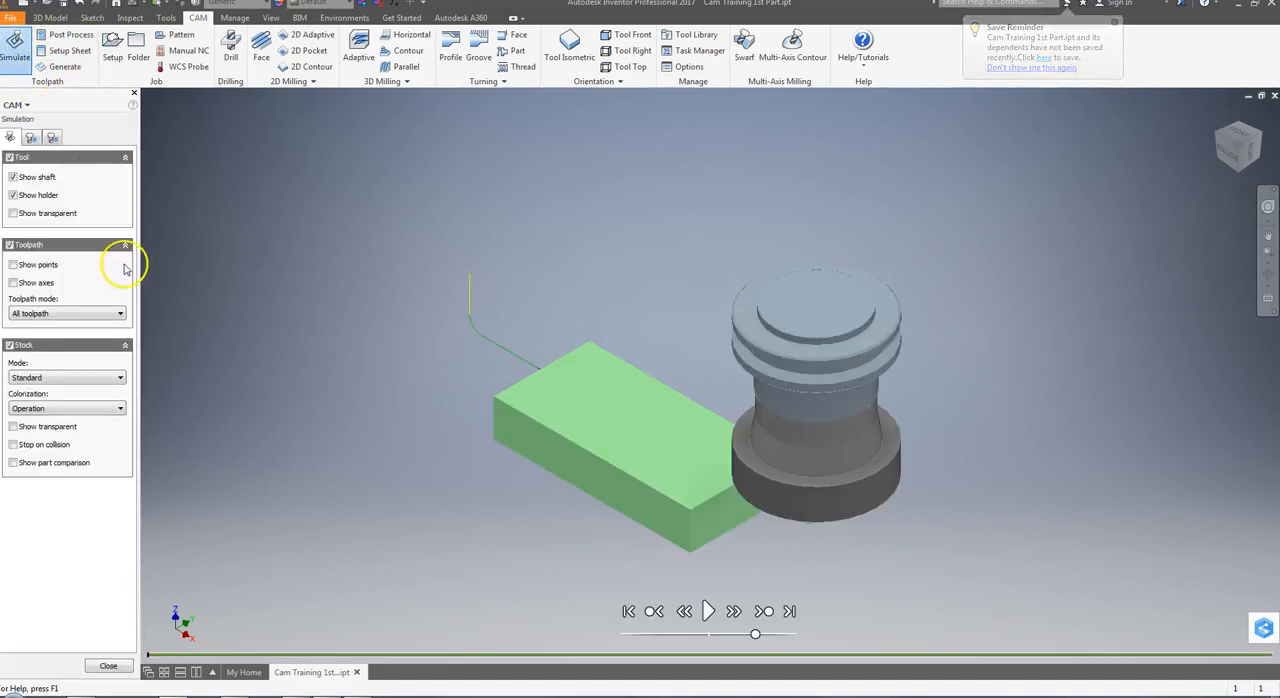
pyautogui.click(629, 611)
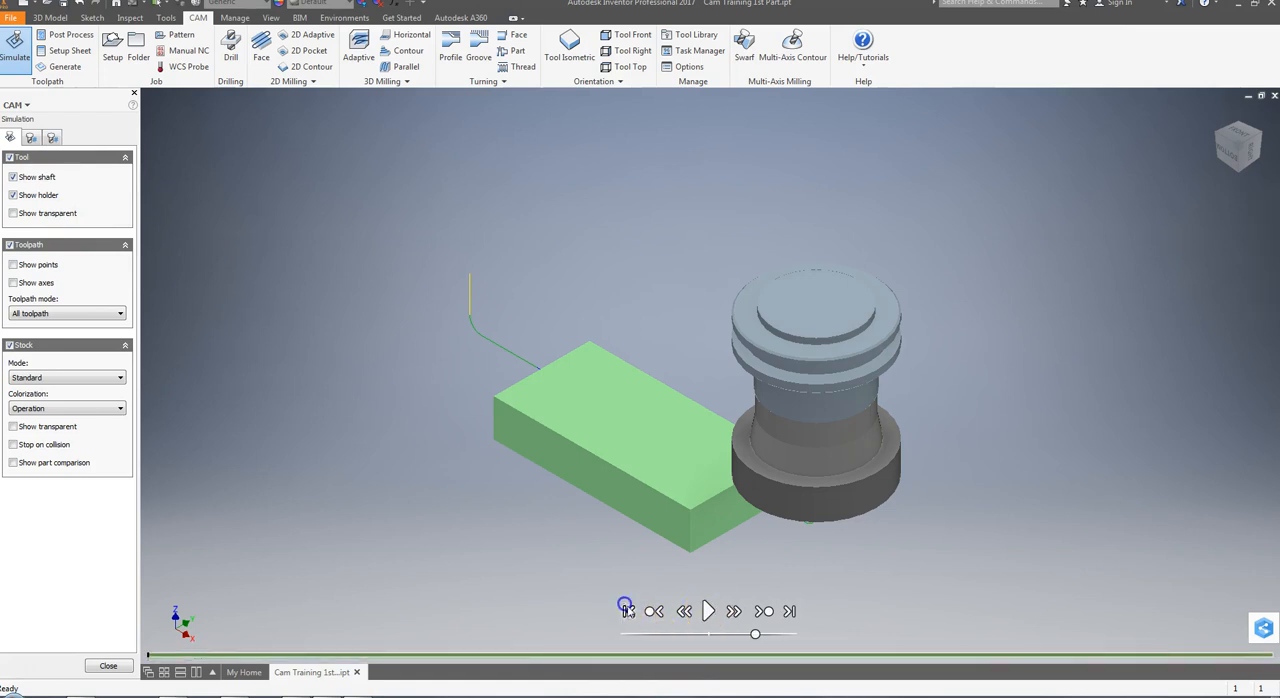
pyautogui.moveTo(756, 634); pyautogui.dragTo(642, 636)
pyautogui.click(706, 614)
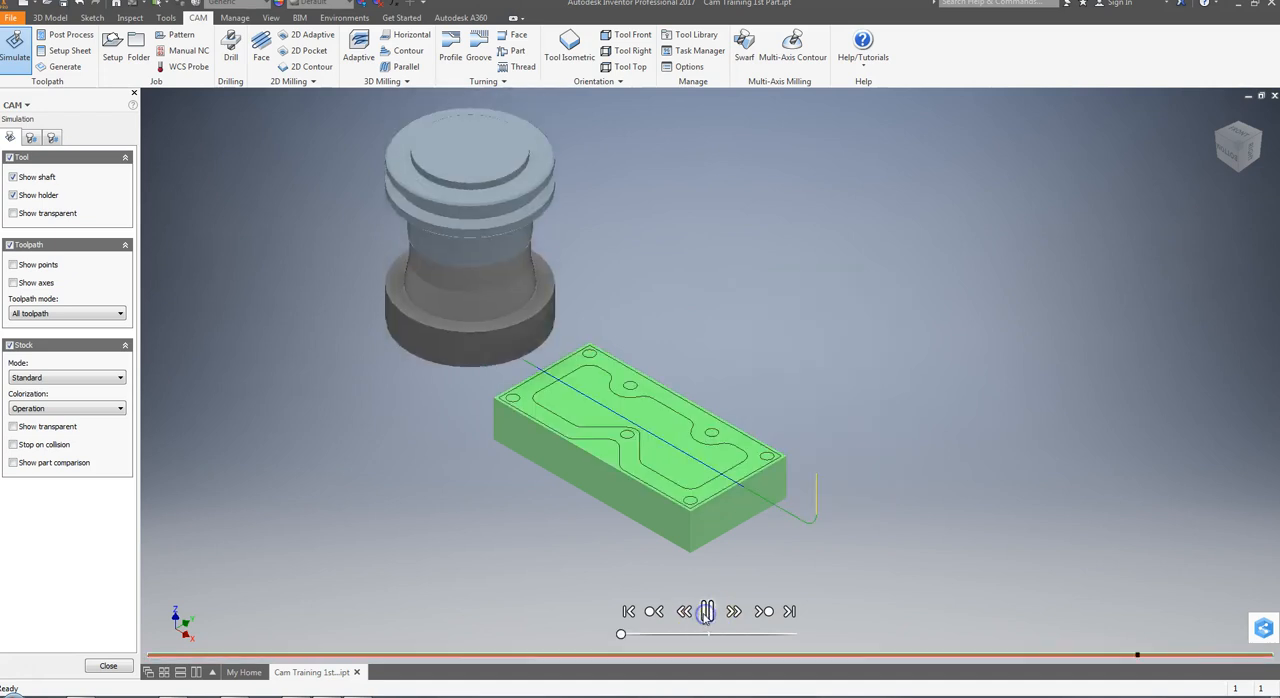
pyautogui.click(1237, 150)
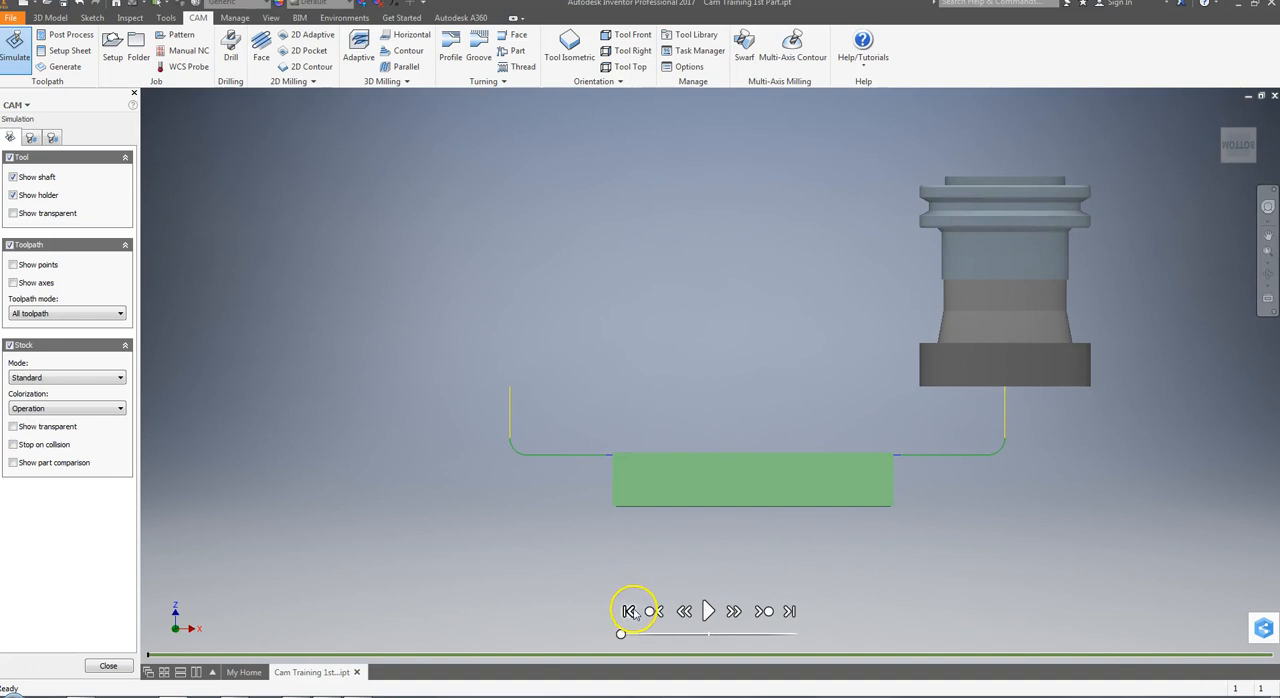
pyautogui.click(704, 611)
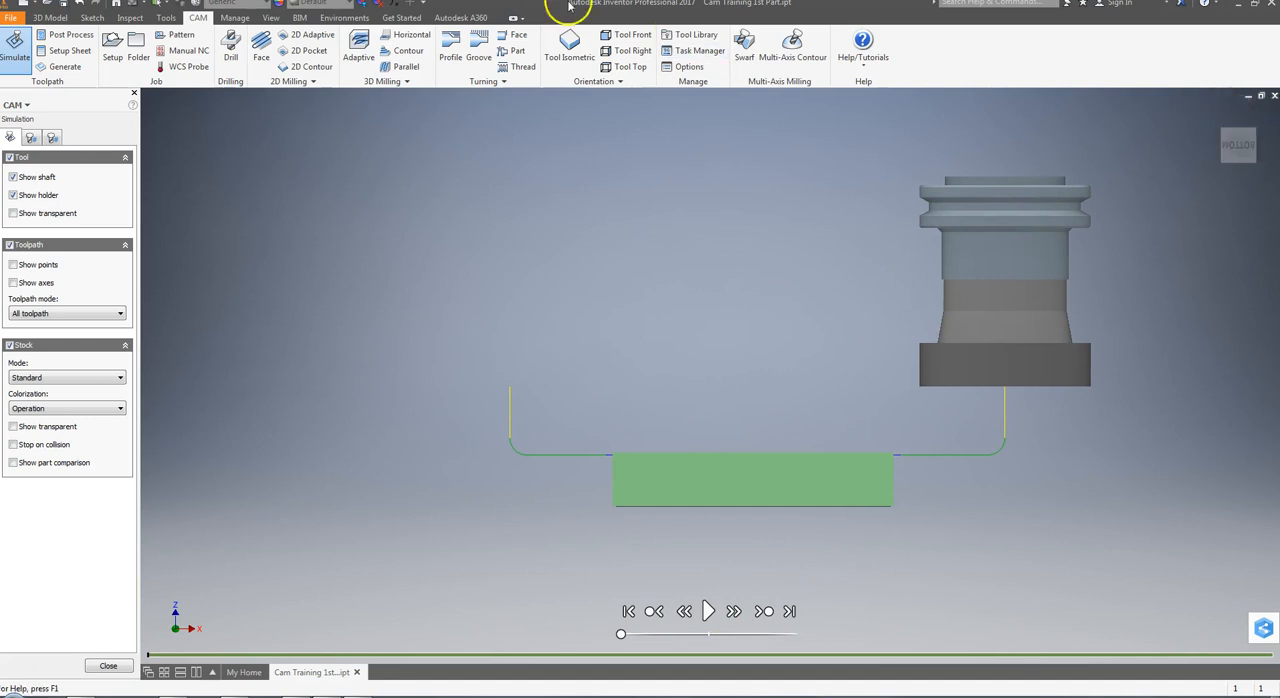
pyautogui.click(569, 45)
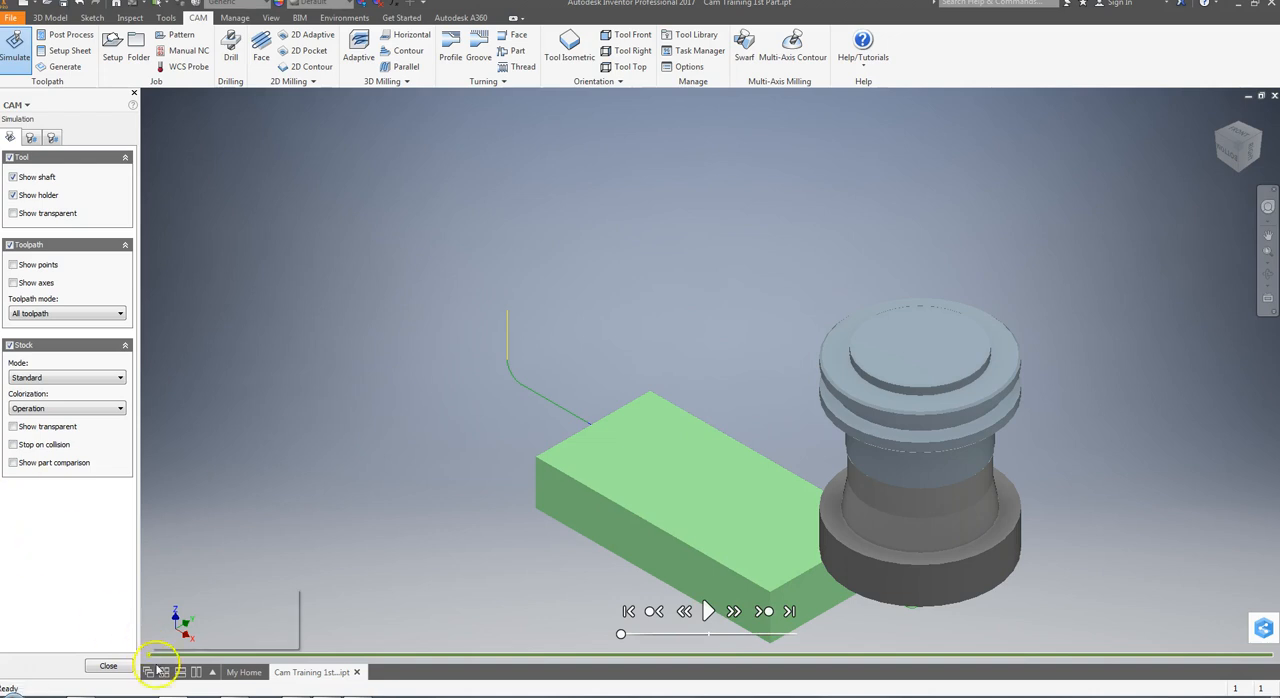
pyautogui.click(108, 666)
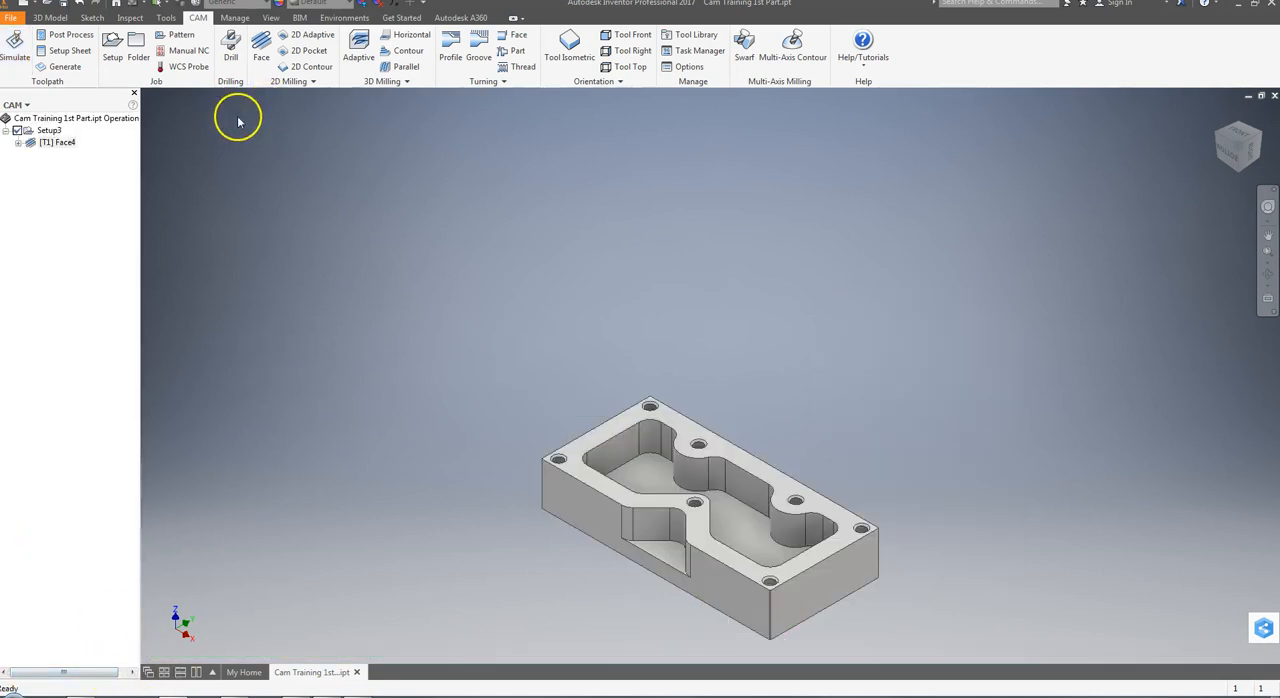
# Review the face operation's heights, keeping the bottom height referenced to Model top with a 0 in offset, and close the operation
pyautogui.click(48, 143)
pyautogui.doubleClick(48, 143)
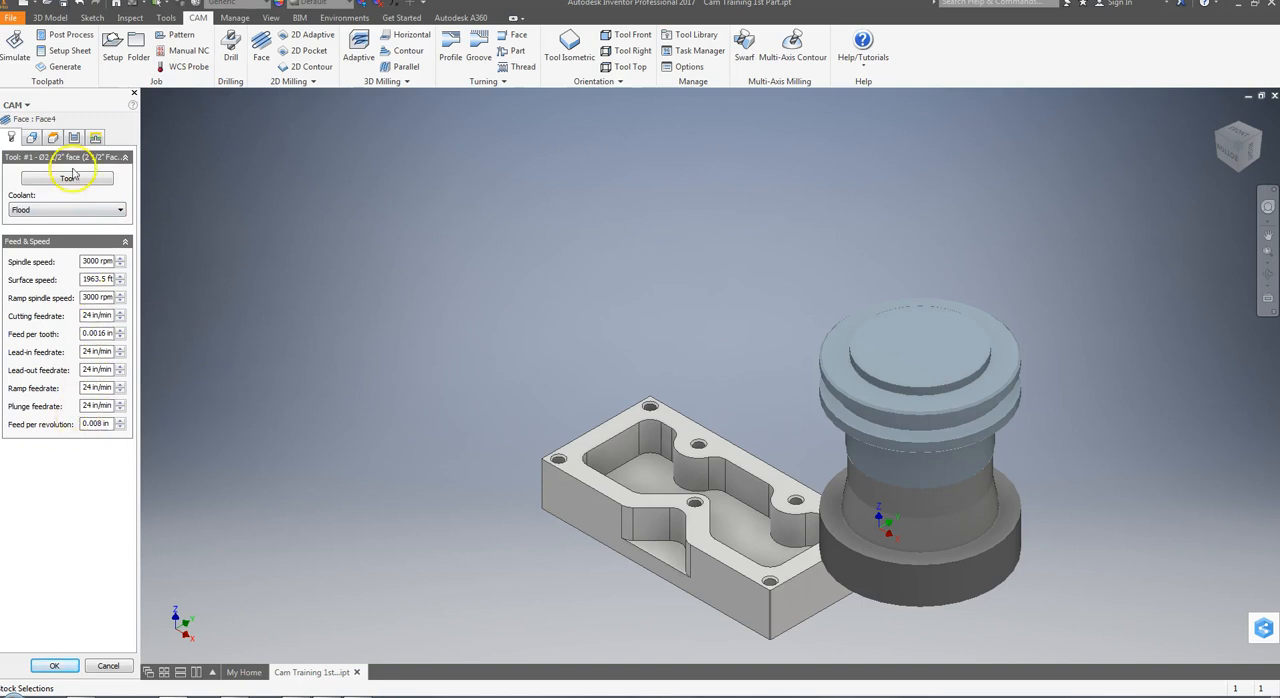
pyautogui.click(55, 139)
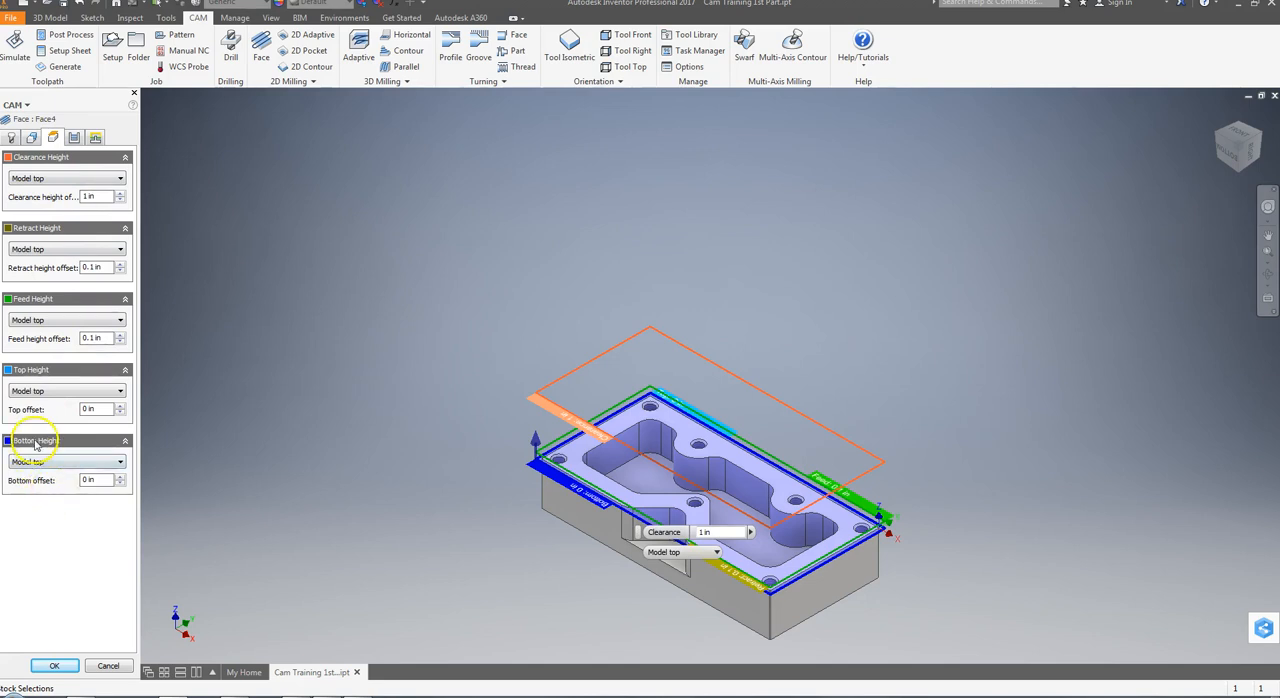
pyautogui.click(36, 462)
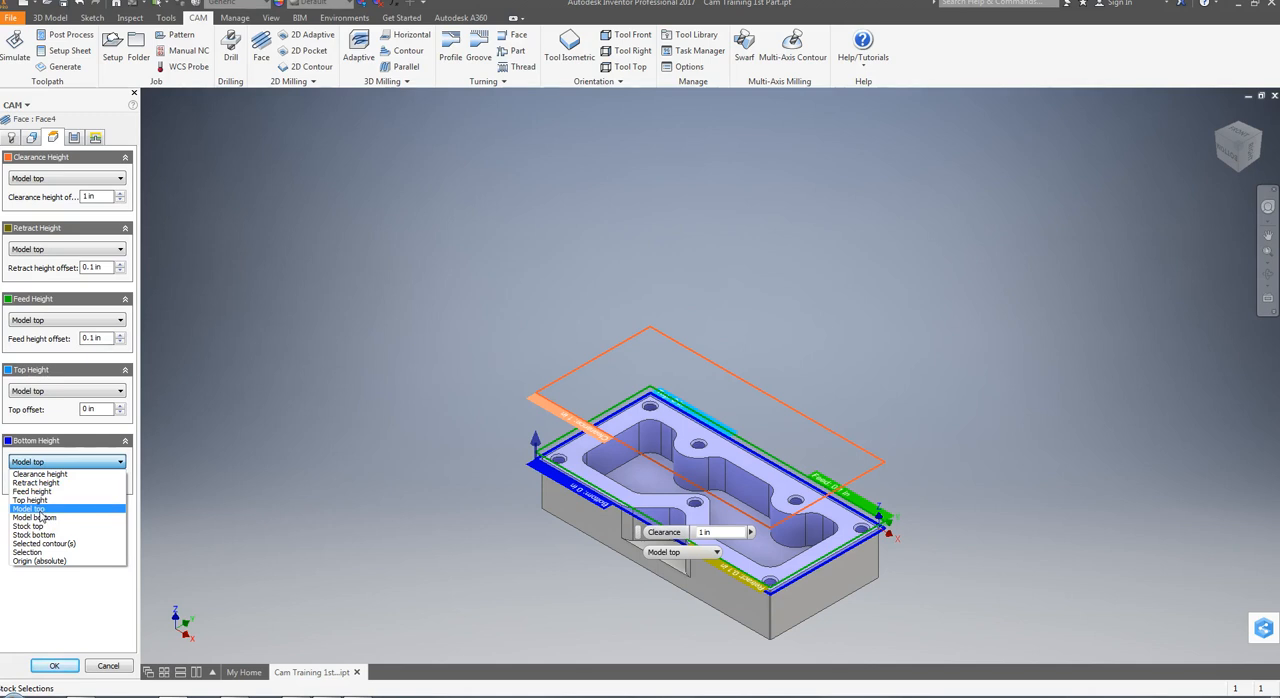
pyautogui.click(40, 512)
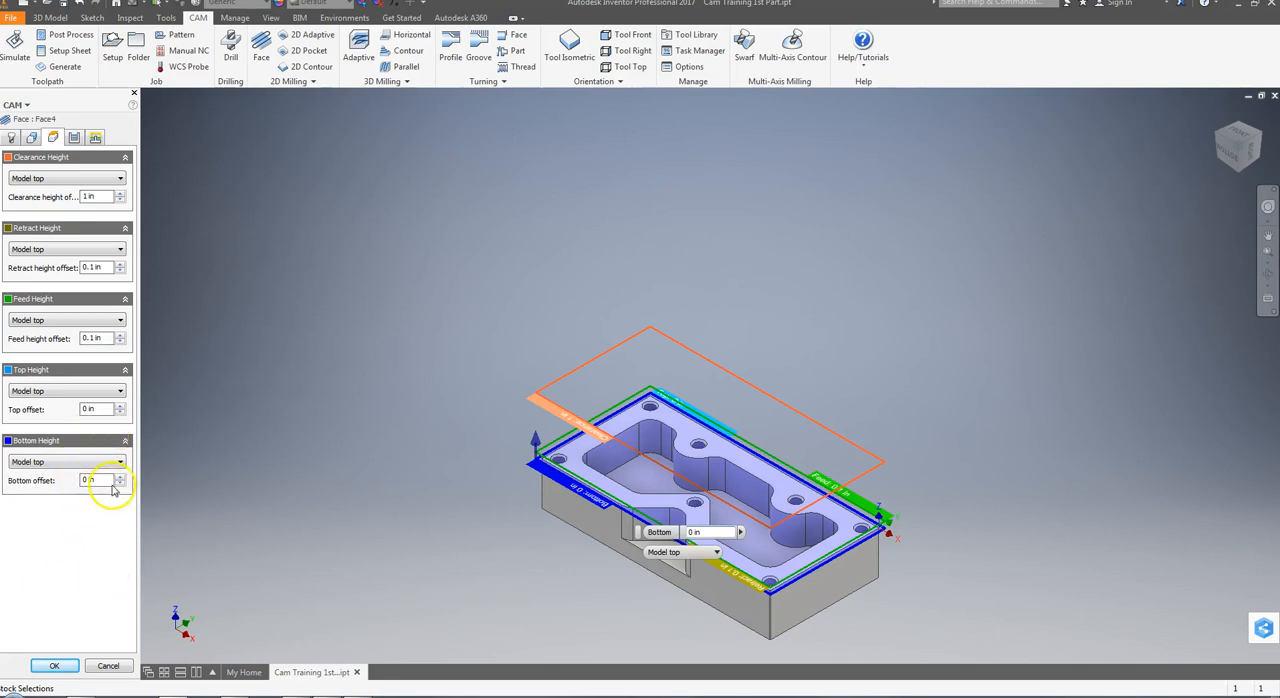
pyautogui.moveTo(76, 467)
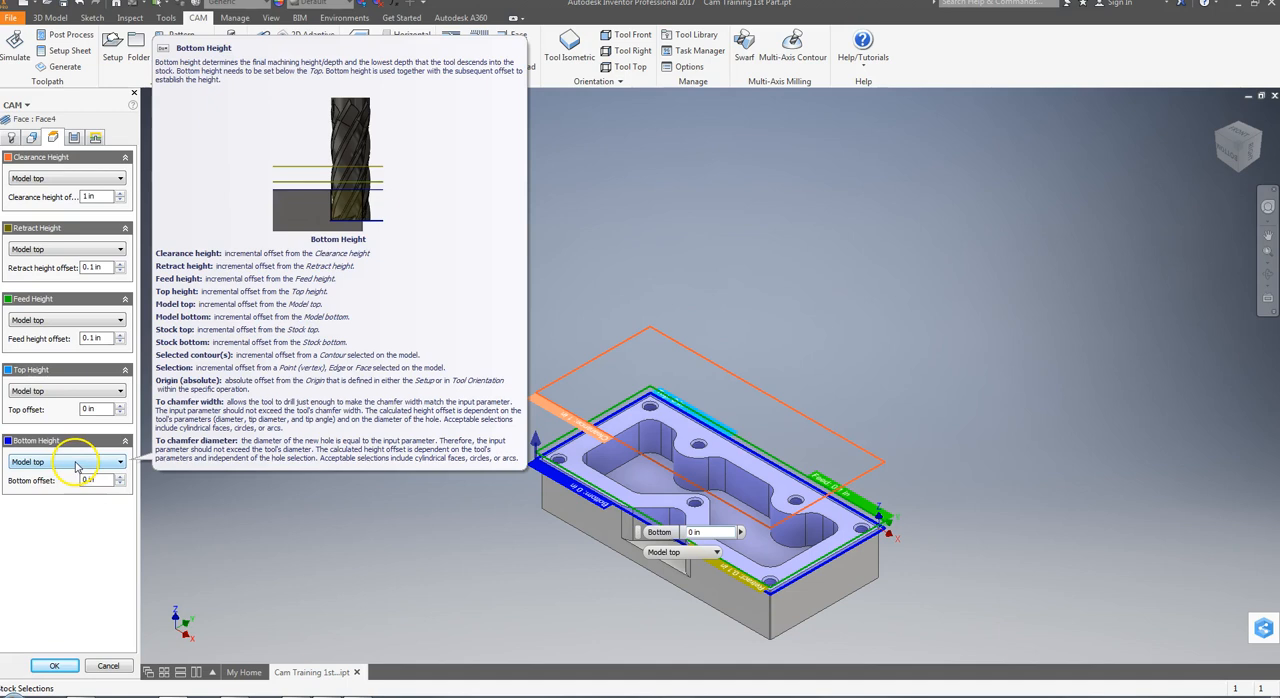
pyautogui.click(80, 666)
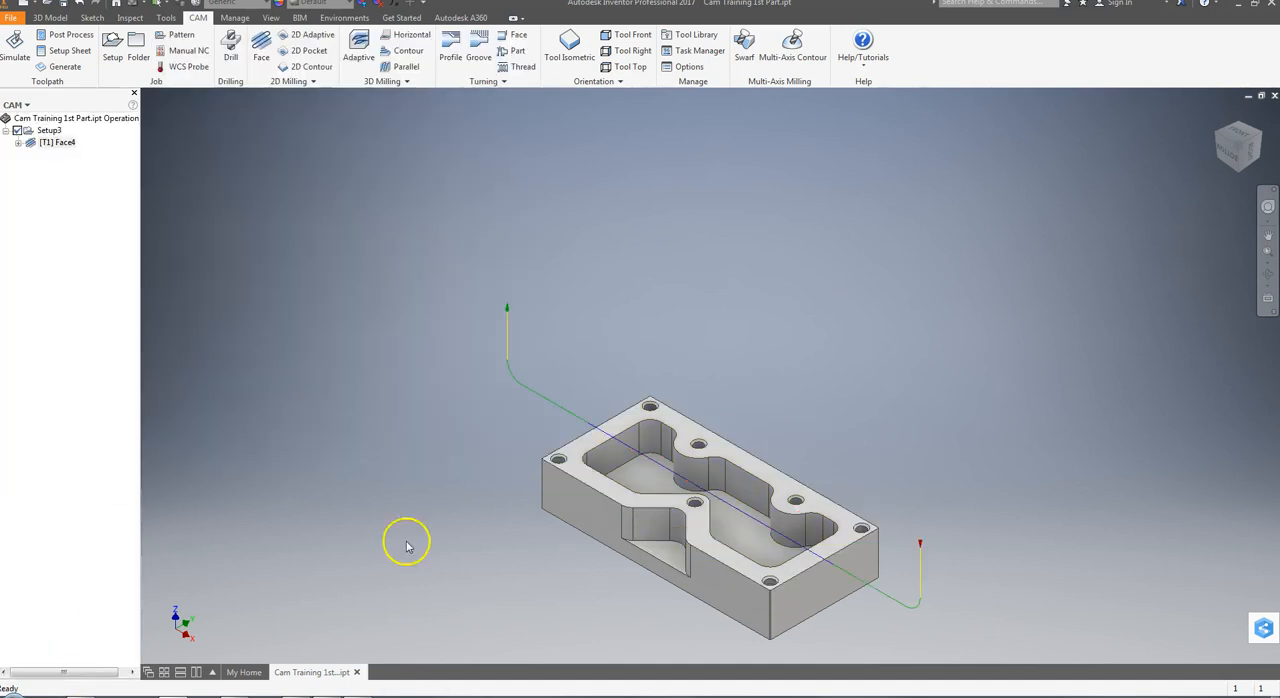
# Simulate the face operation in Standard stock mode, briefly toggling transparent stock, play it through, and close the simulation
pyautogui.click(14, 46)
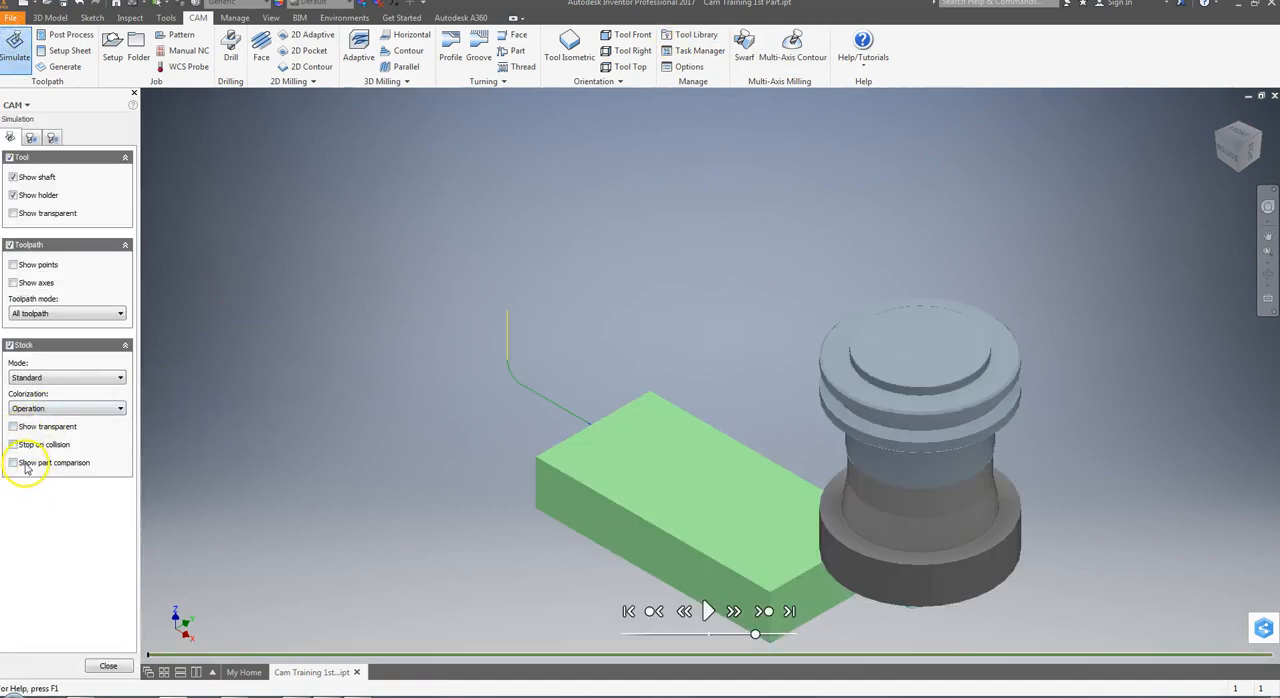
pyautogui.click(32, 378)
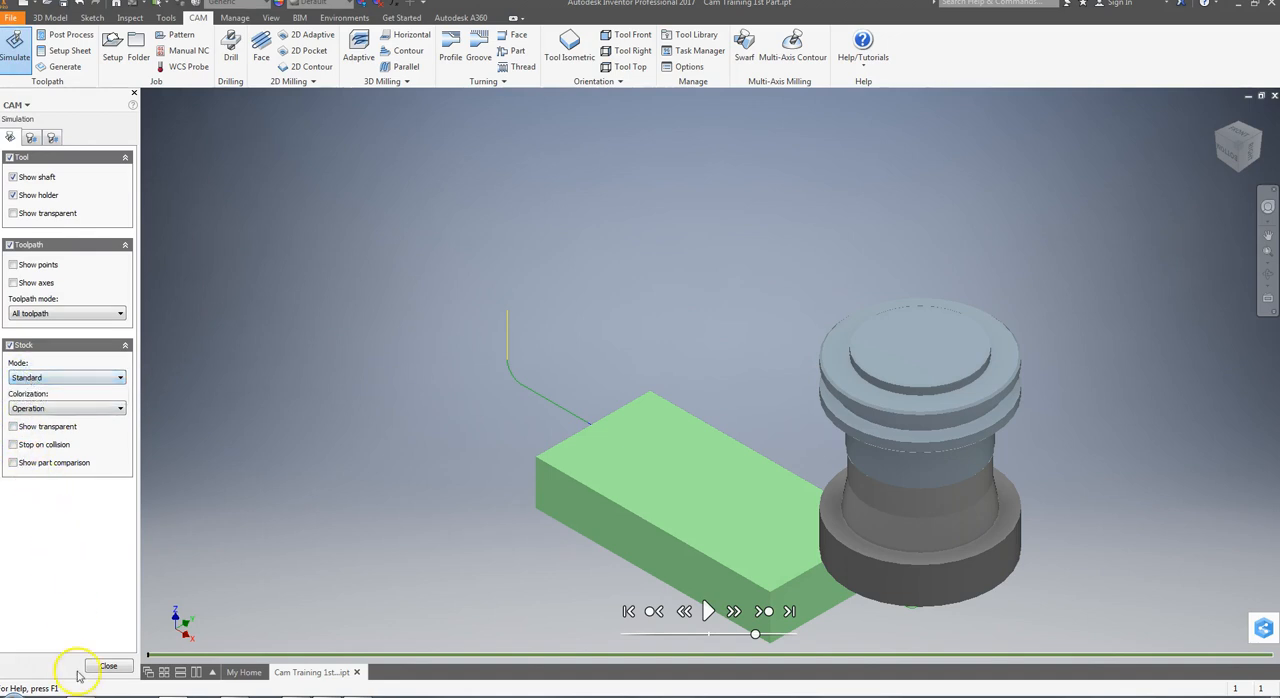
pyautogui.click(13, 427)
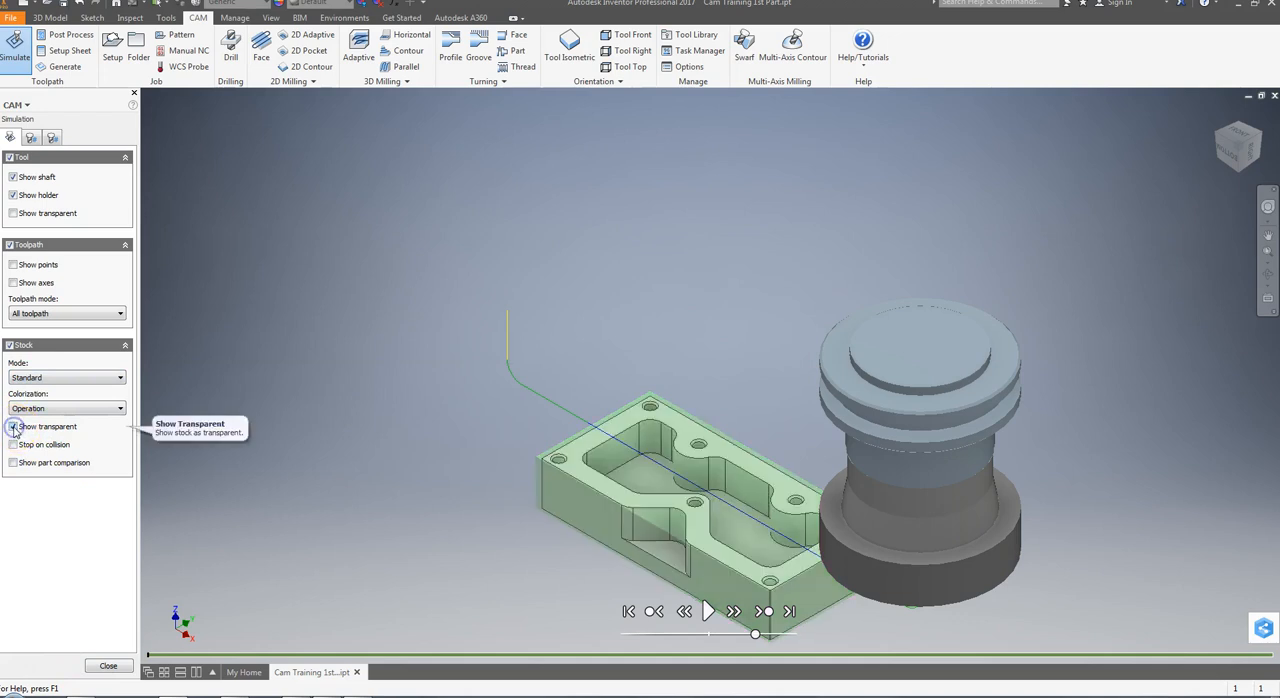
pyautogui.click(13, 427)
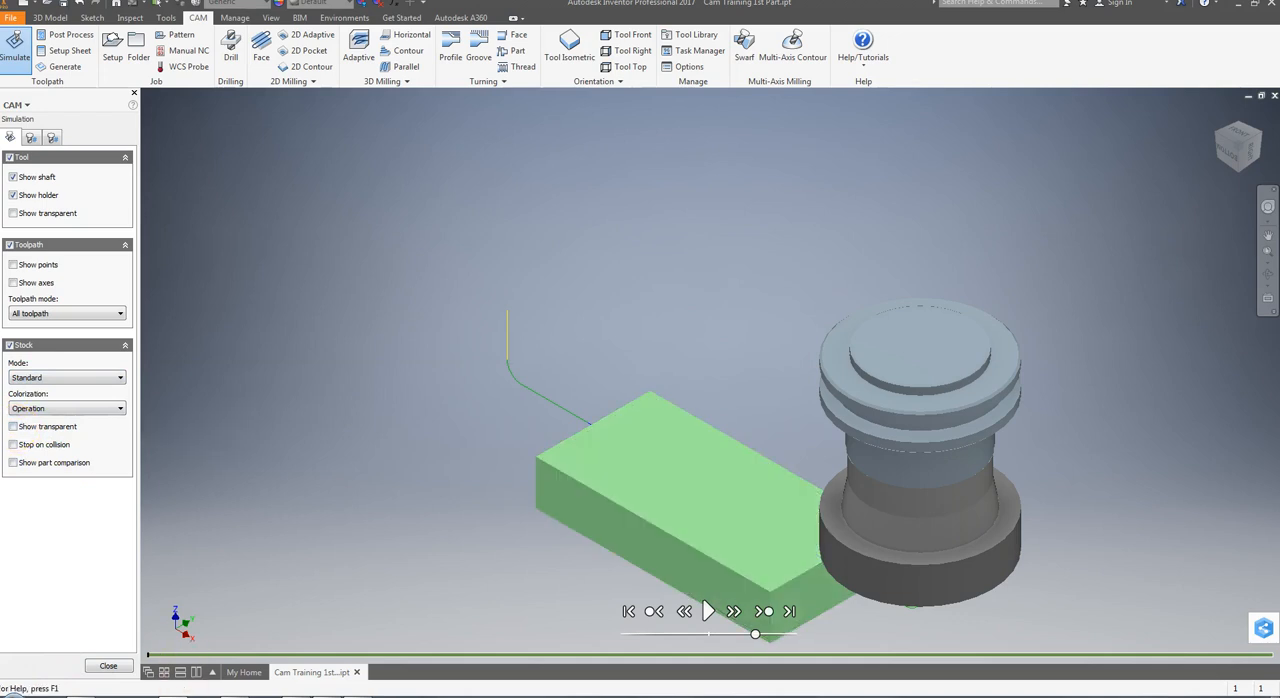
pyautogui.click(708, 611)
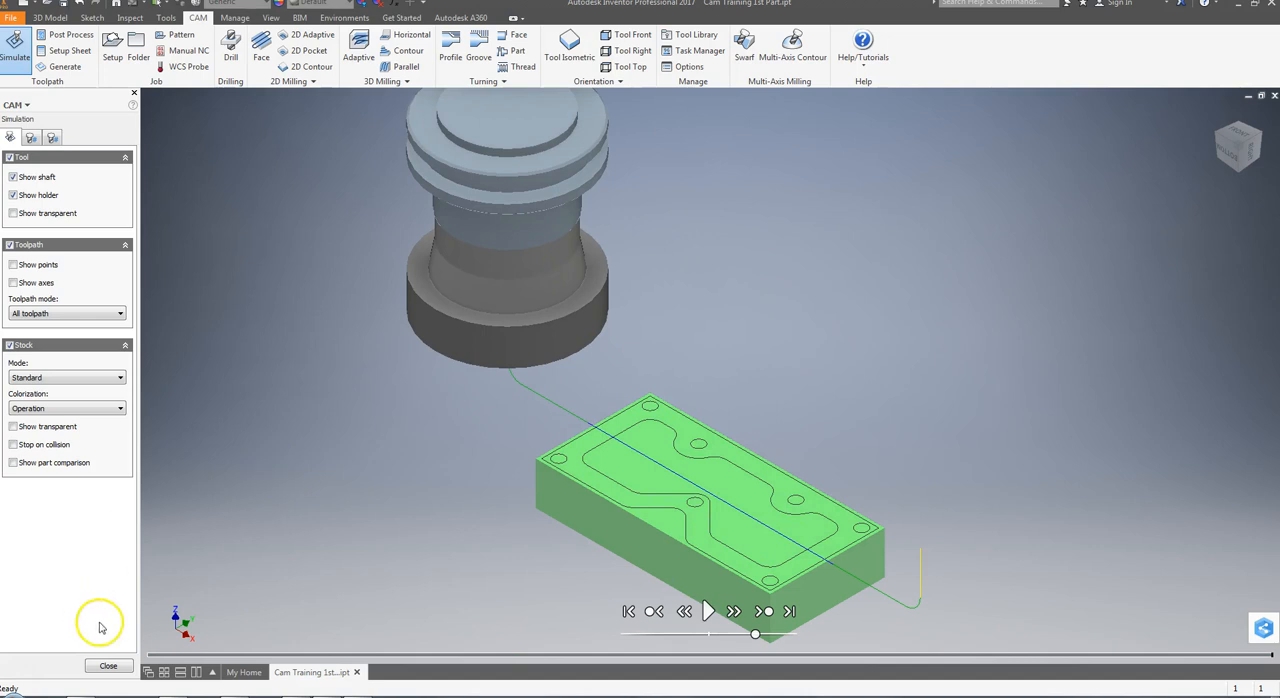
pyautogui.click(108, 666)
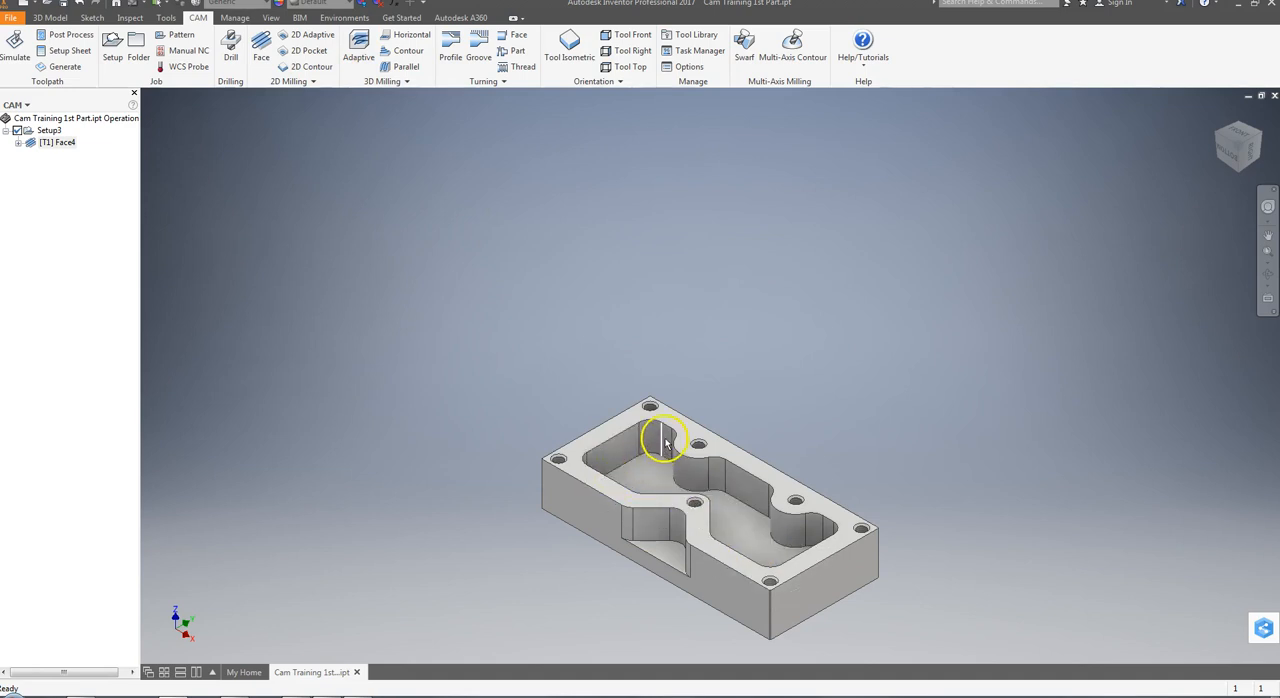
# Start a 2D Pocket operation with the #2 3/8" flat mill from the CAM library and select the large pocket's floor contour
pyautogui.click(310, 55)
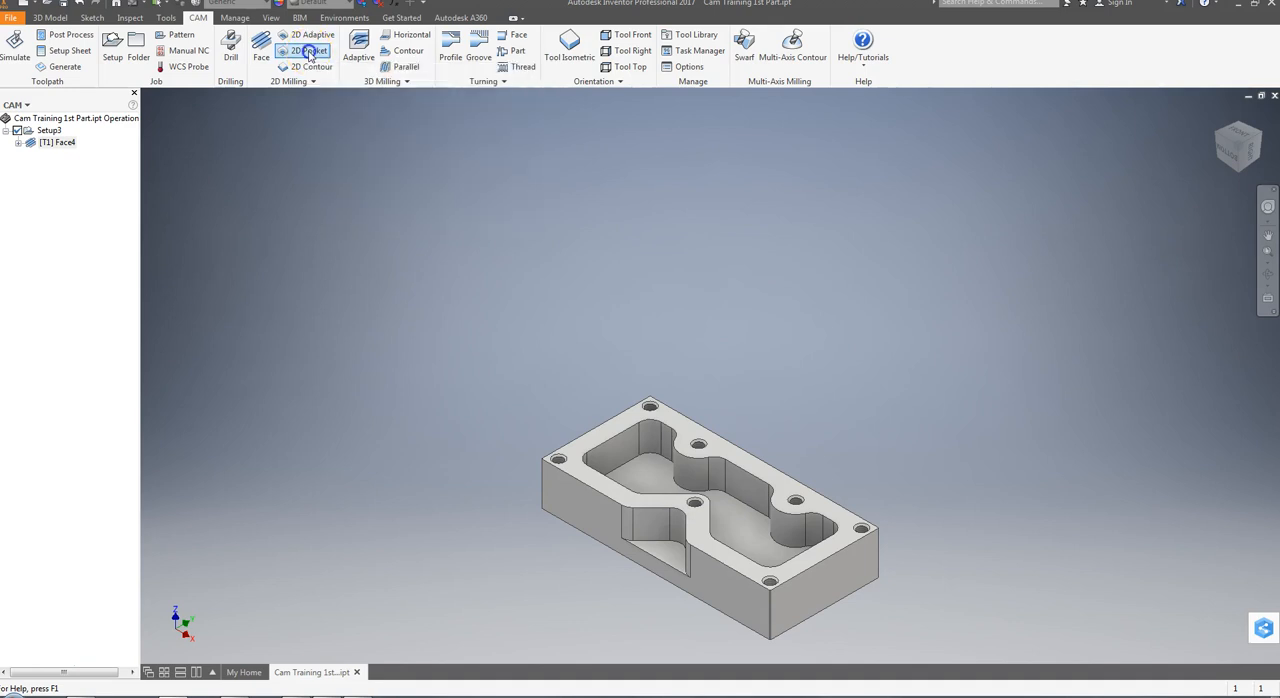
pyautogui.click(62, 178)
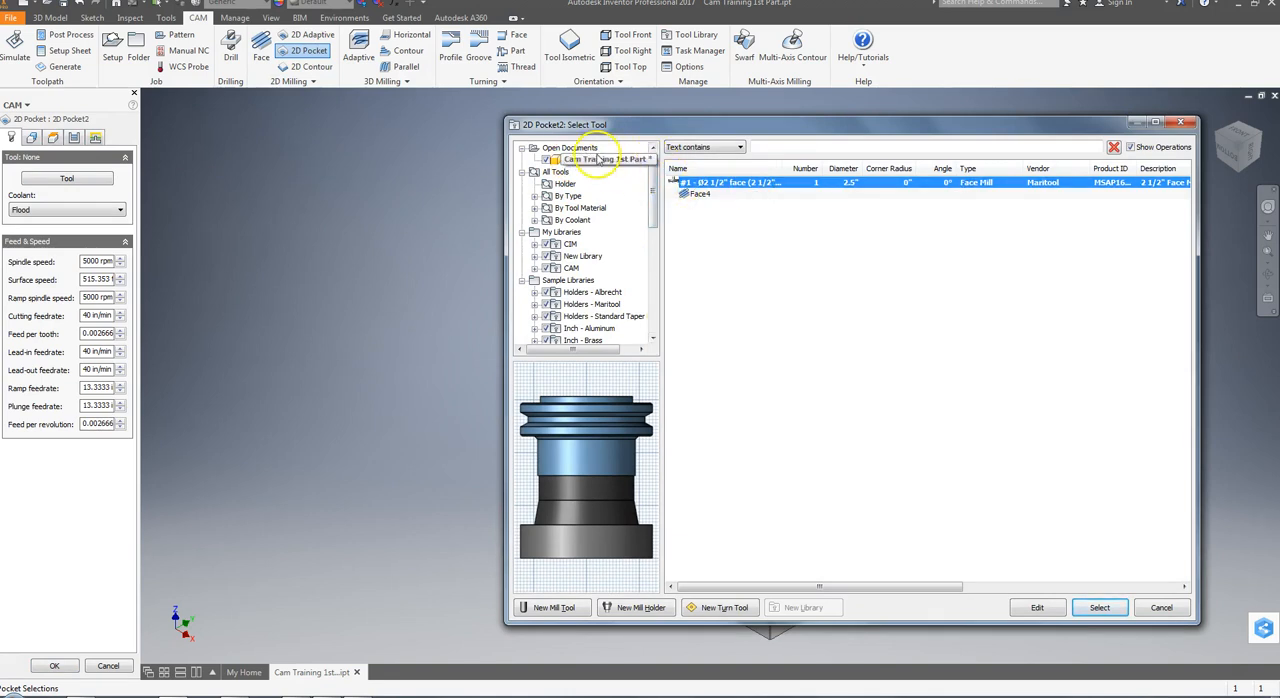
pyautogui.click(571, 268)
pyautogui.click(730, 194)
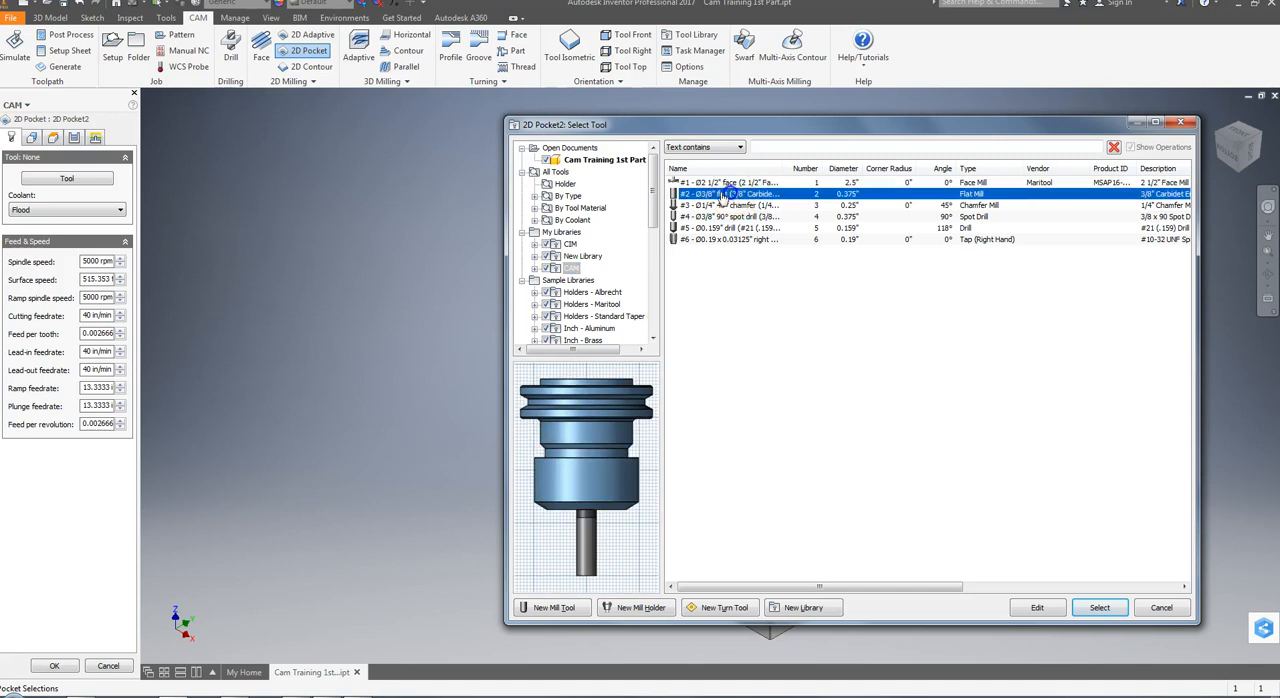
pyautogui.click(1100, 608)
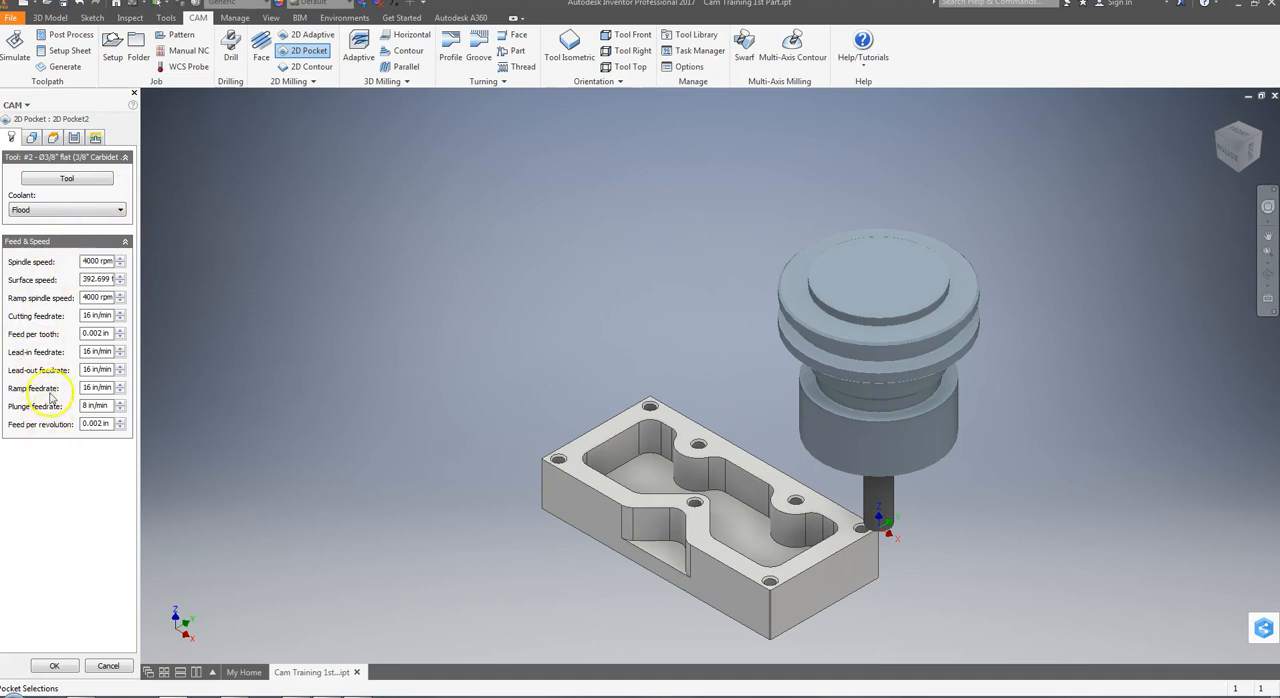
pyautogui.click(31, 139)
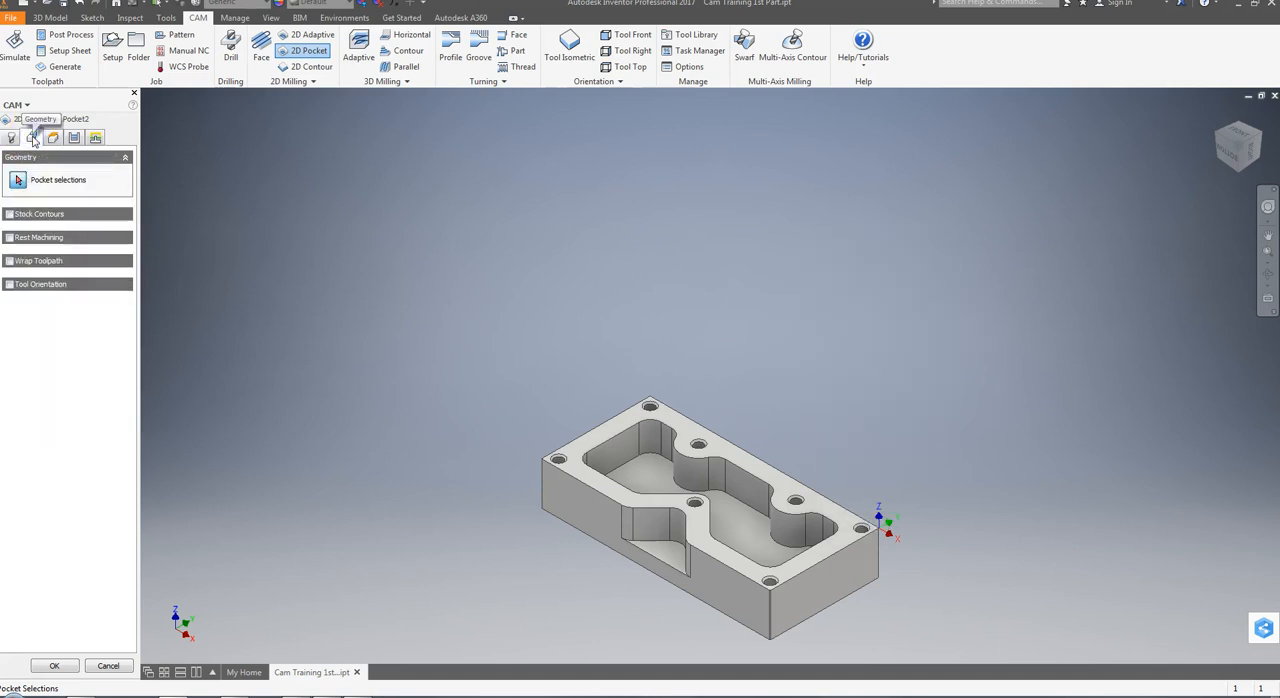
pyautogui.click(657, 459)
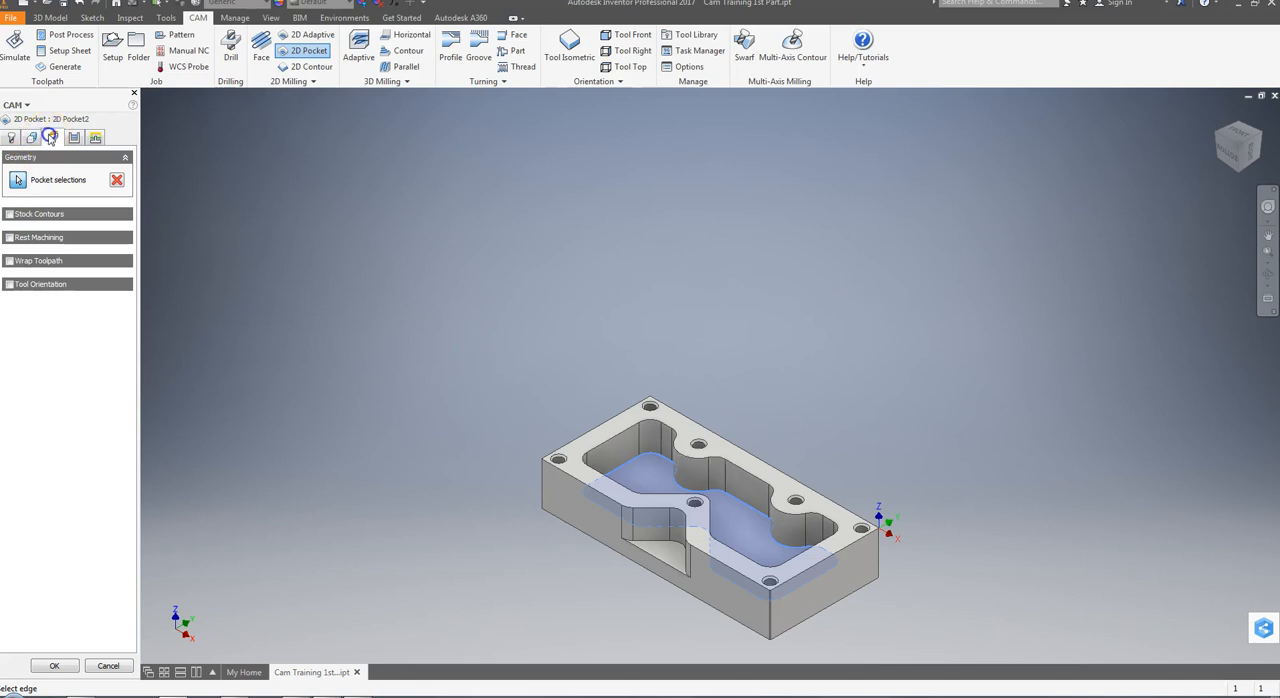
# Reference the pocket's clearance and retract heights to Model top, with offsets of 1 in and 0.1 in respectively
pyautogui.click(53, 137)
pyautogui.click(47, 197)
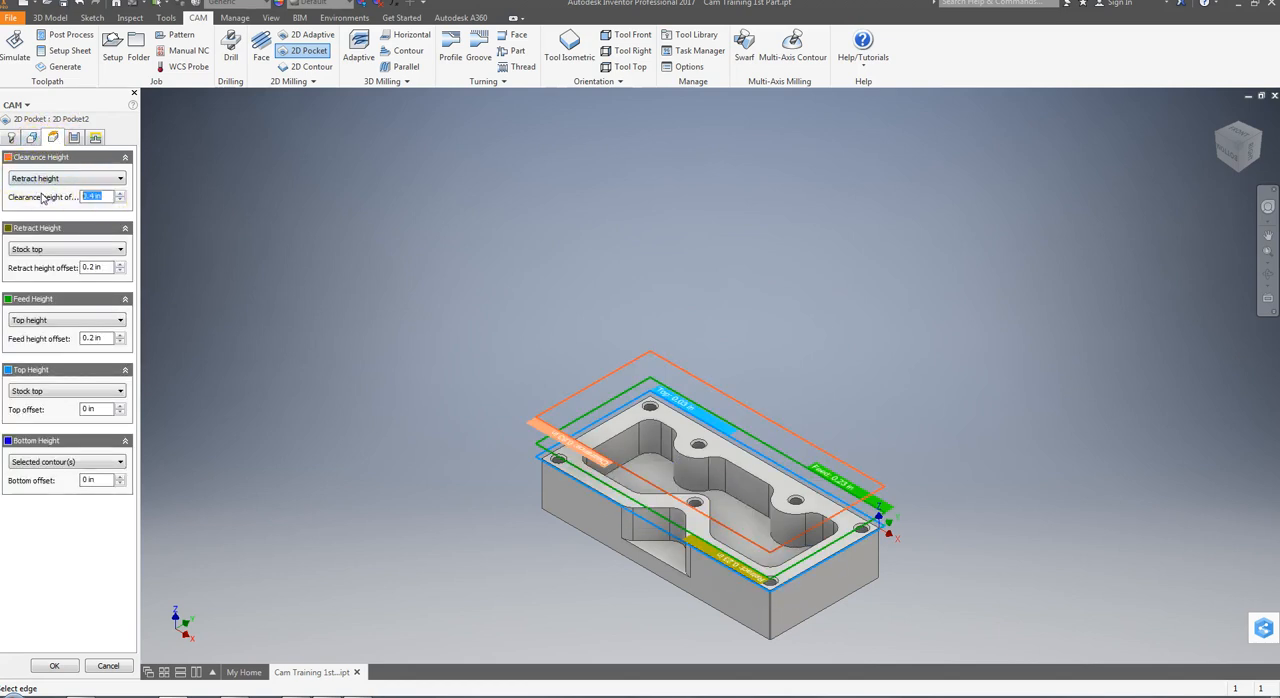
pyautogui.write('1.')
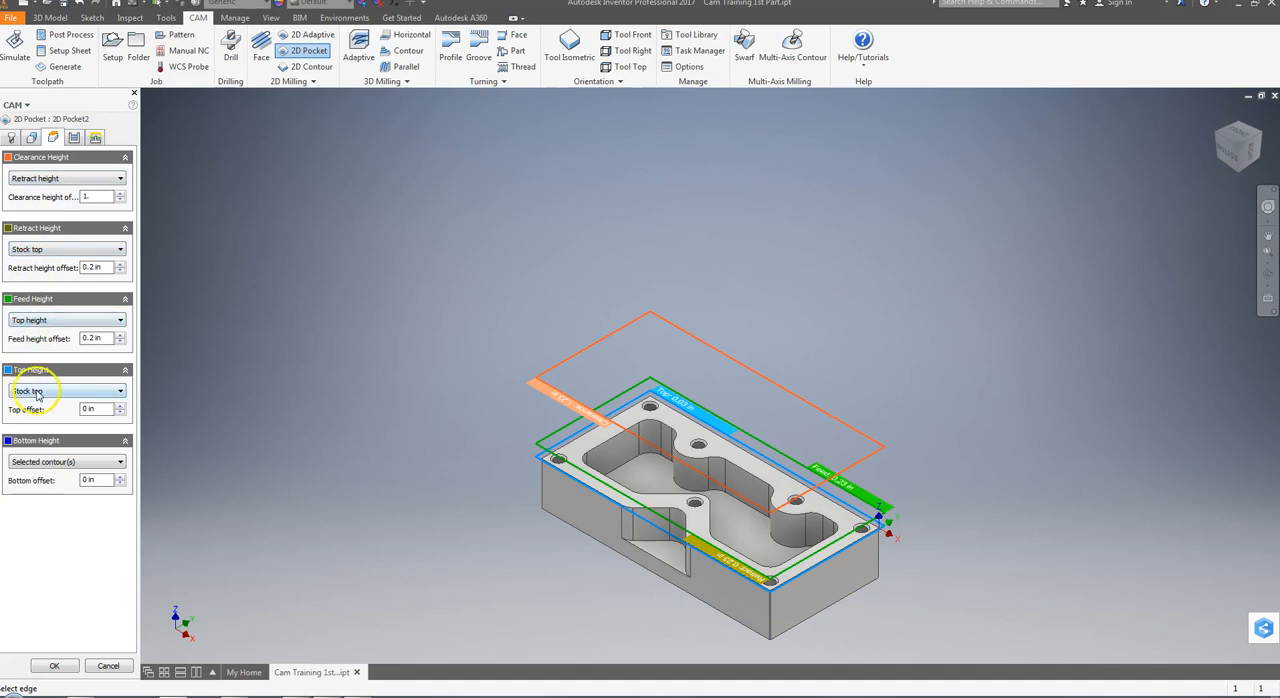
pyautogui.click(46, 179)
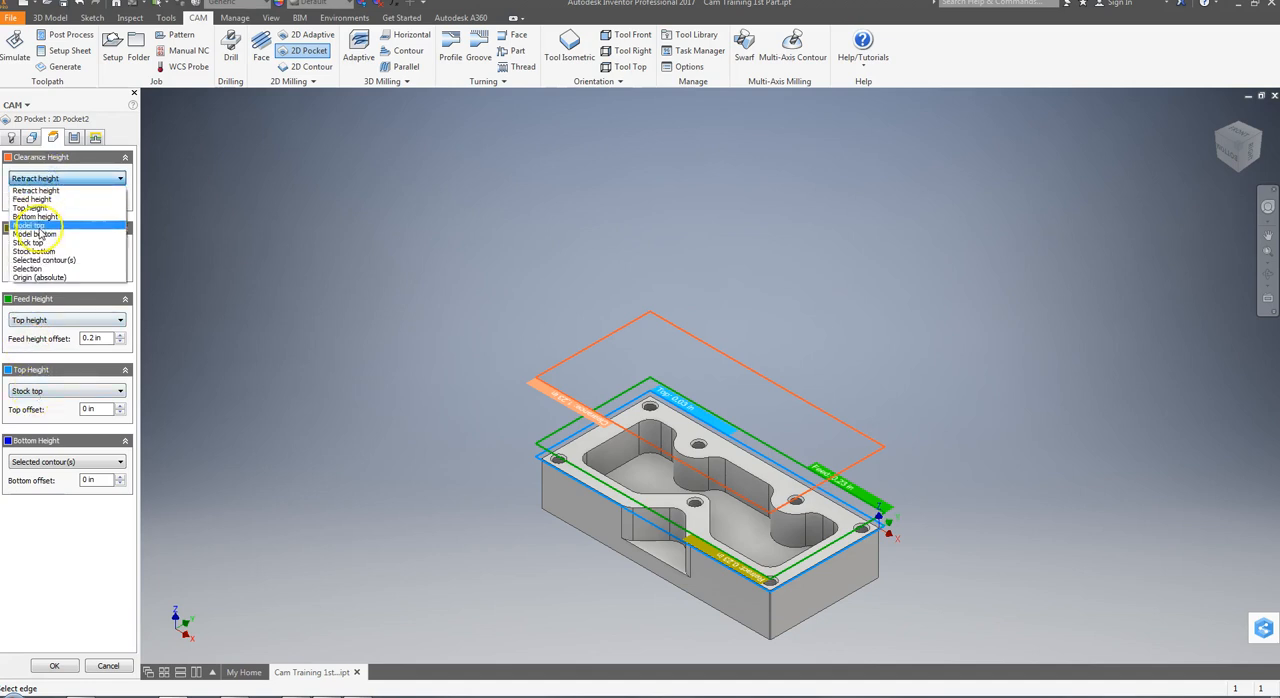
pyautogui.click(30, 211)
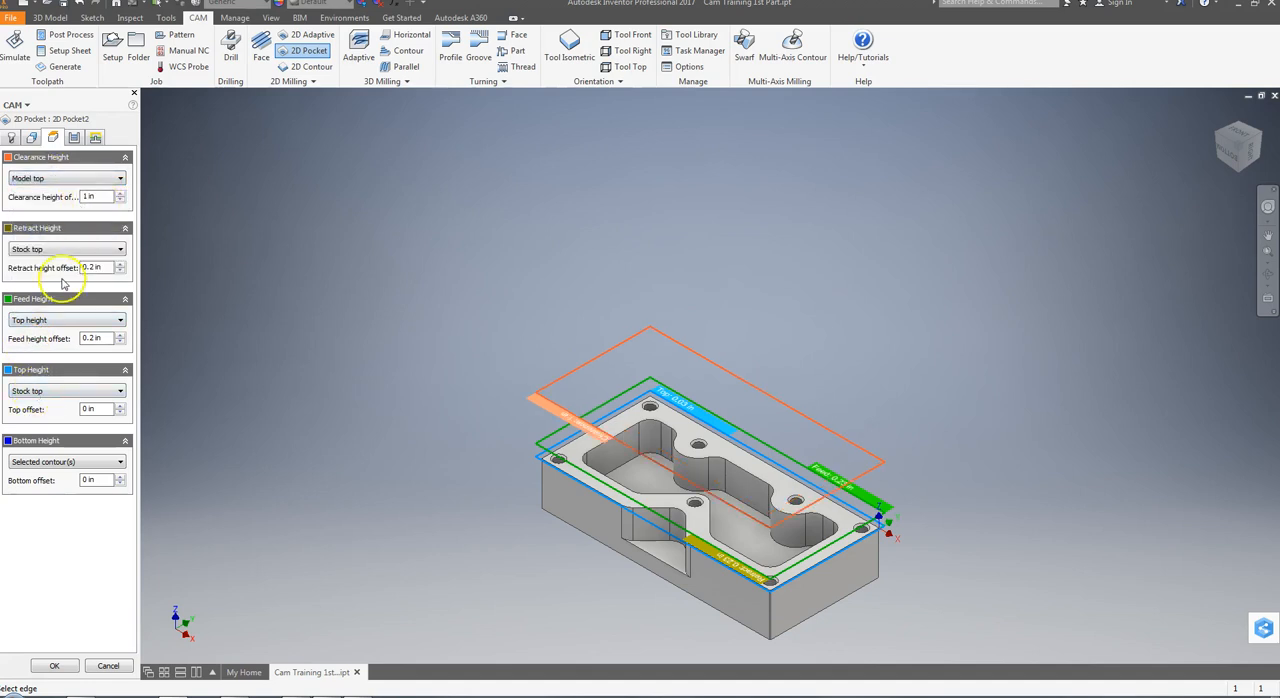
pyautogui.click(48, 249)
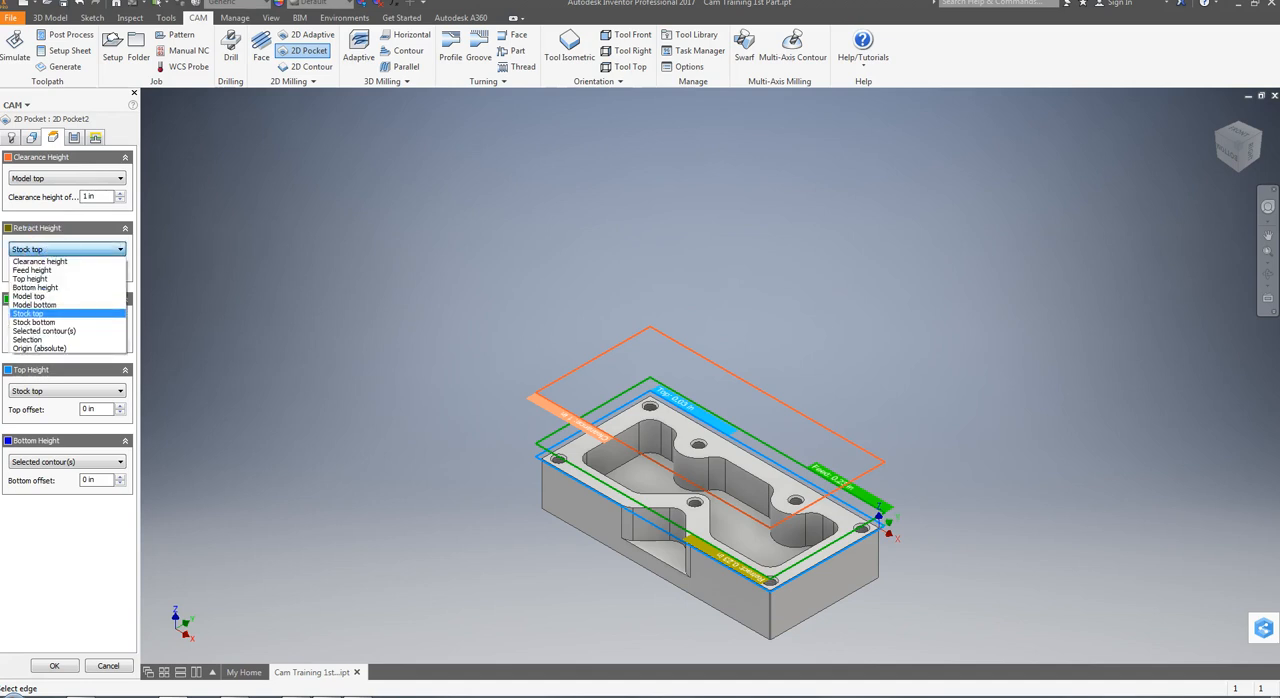
pyautogui.click(44, 297)
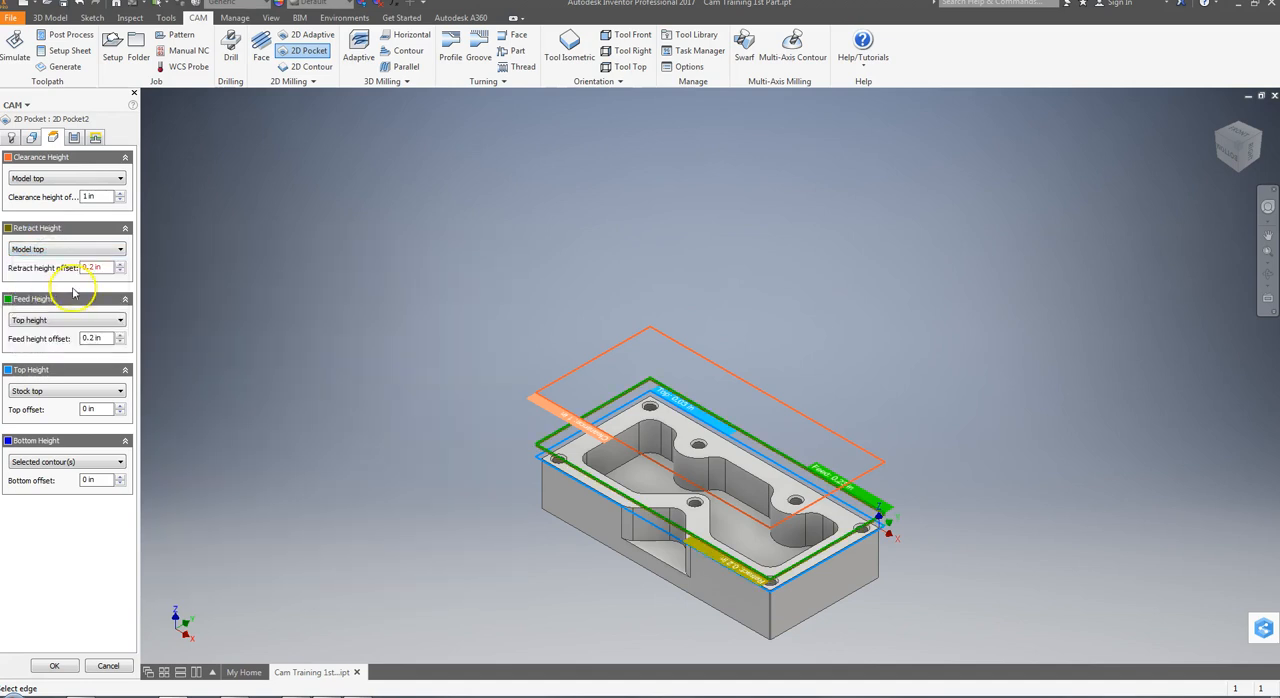
pyautogui.moveTo(114, 268); pyautogui.dragTo(65, 281)
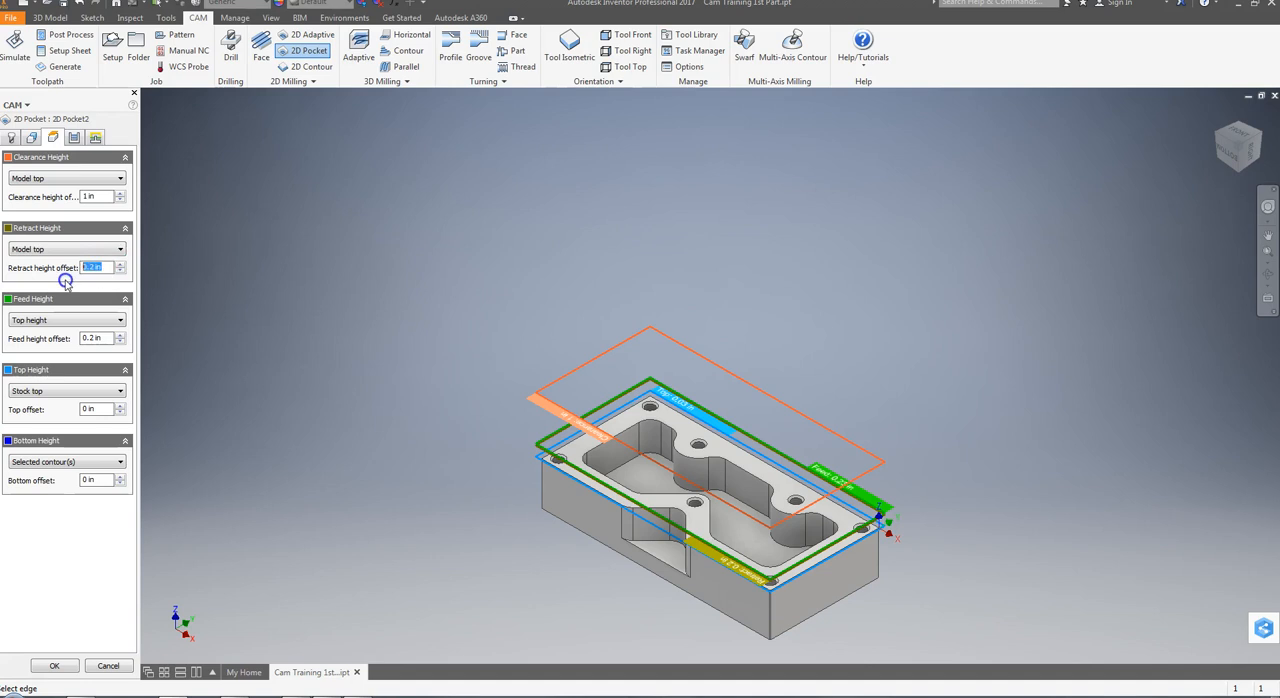
pyautogui.write('0.1')
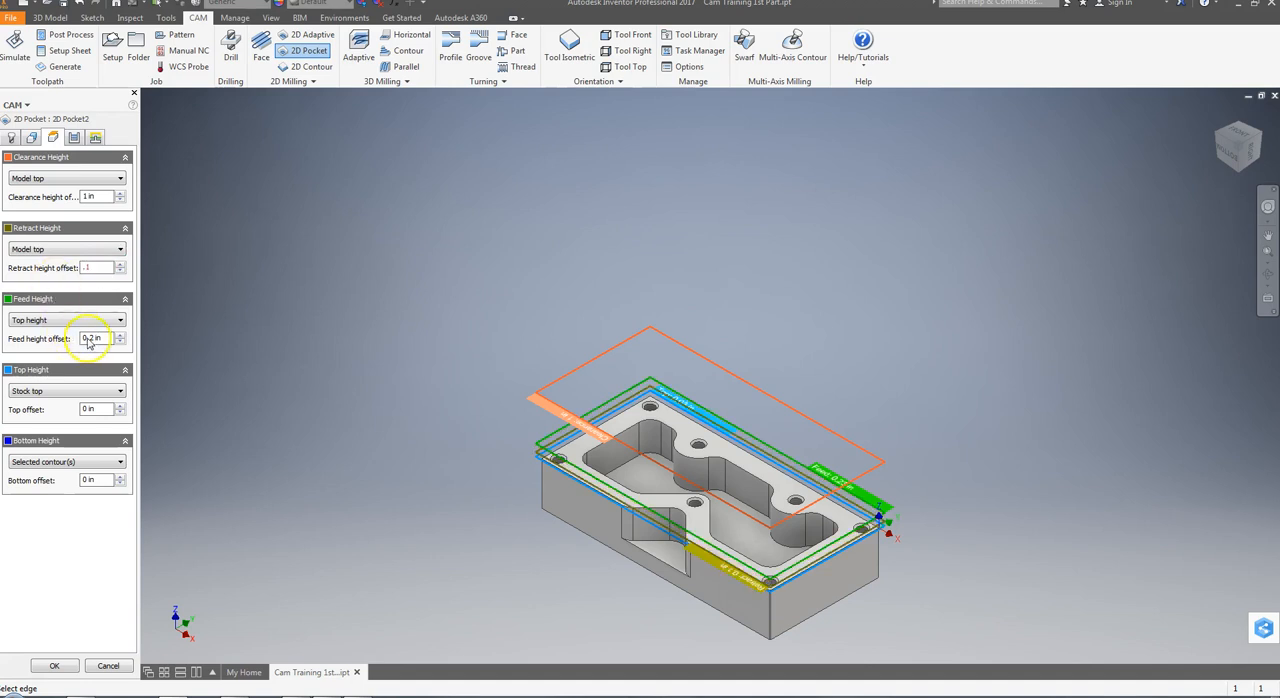
# Reference the feed height to Model top with a 0.1 in offset, and the top height to Model top
pyautogui.click(89, 319)
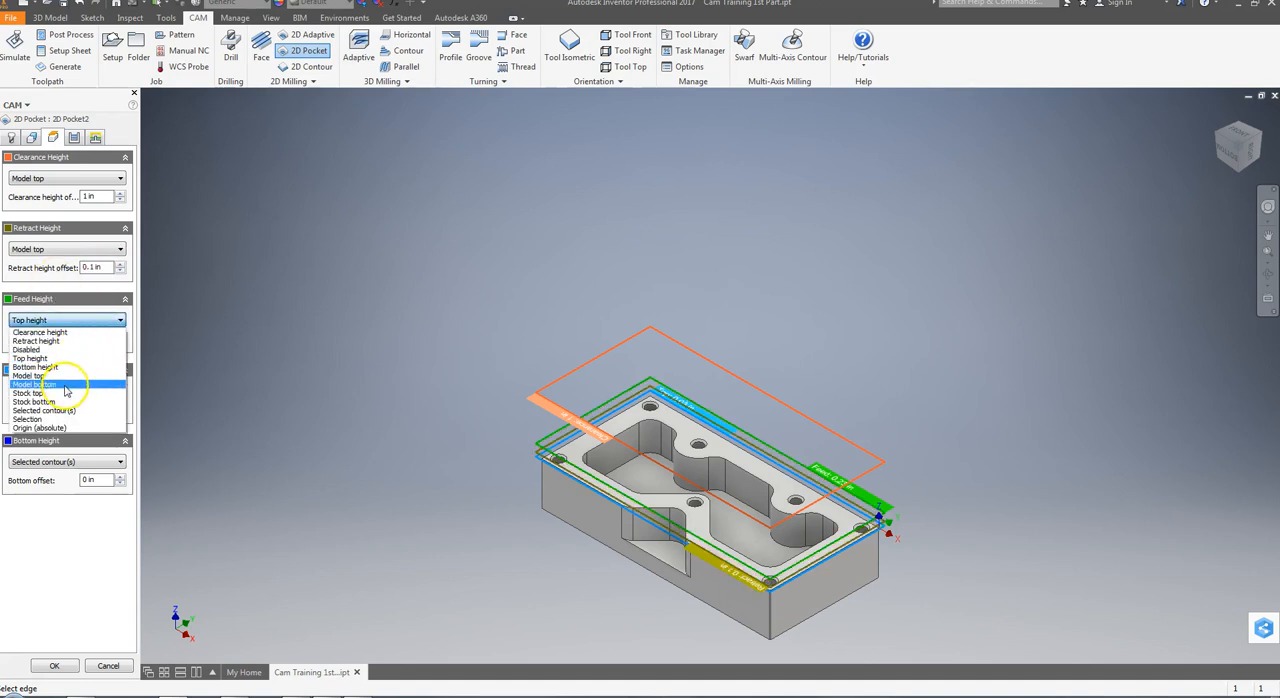
pyautogui.click(40, 366)
pyautogui.write('.1')
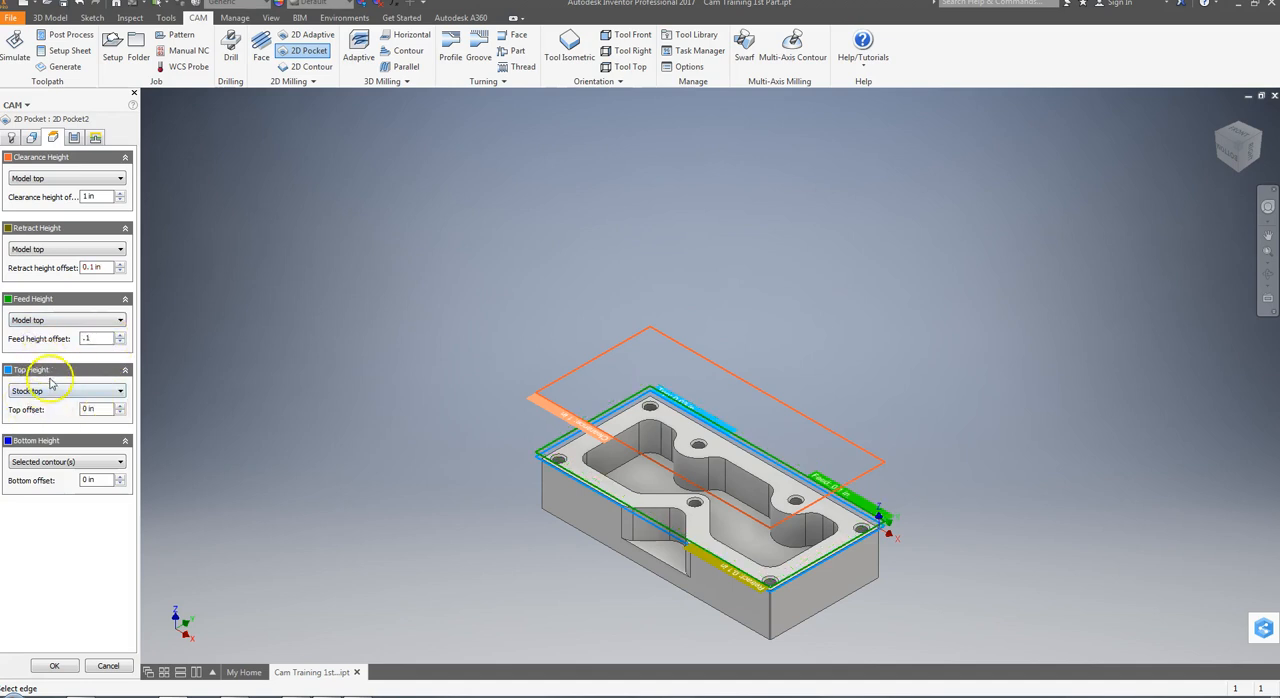
pyautogui.click(47, 396)
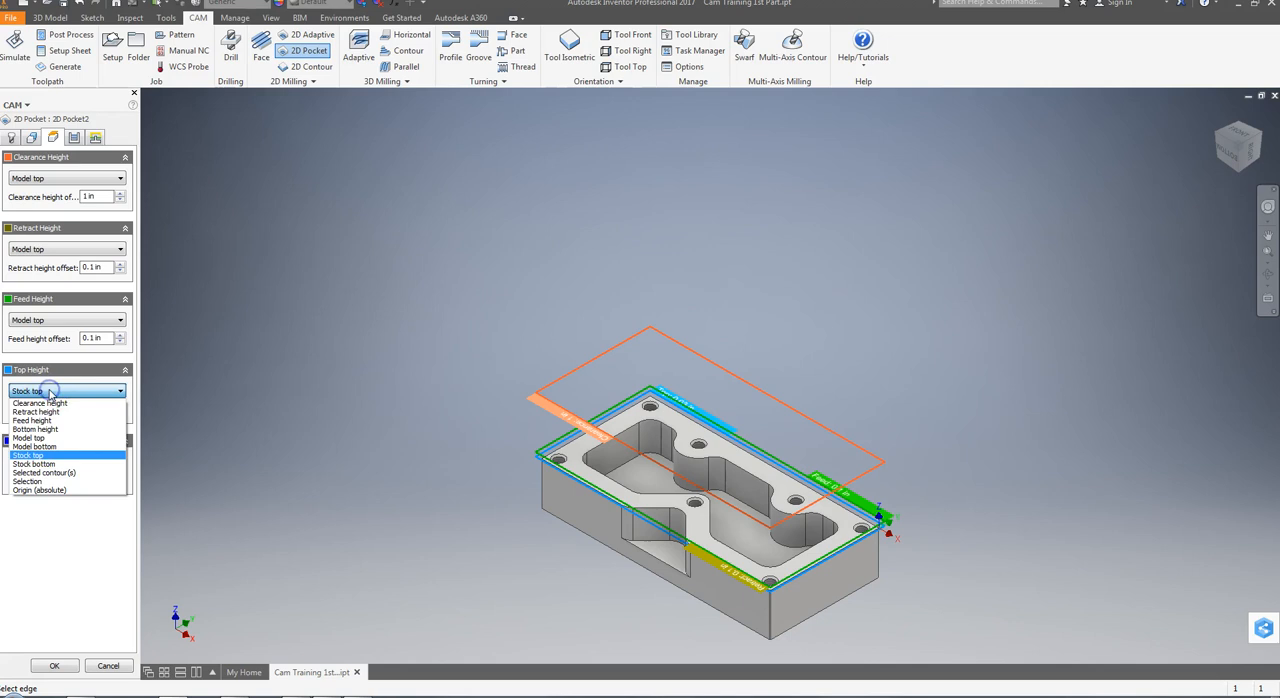
pyautogui.click(35, 439)
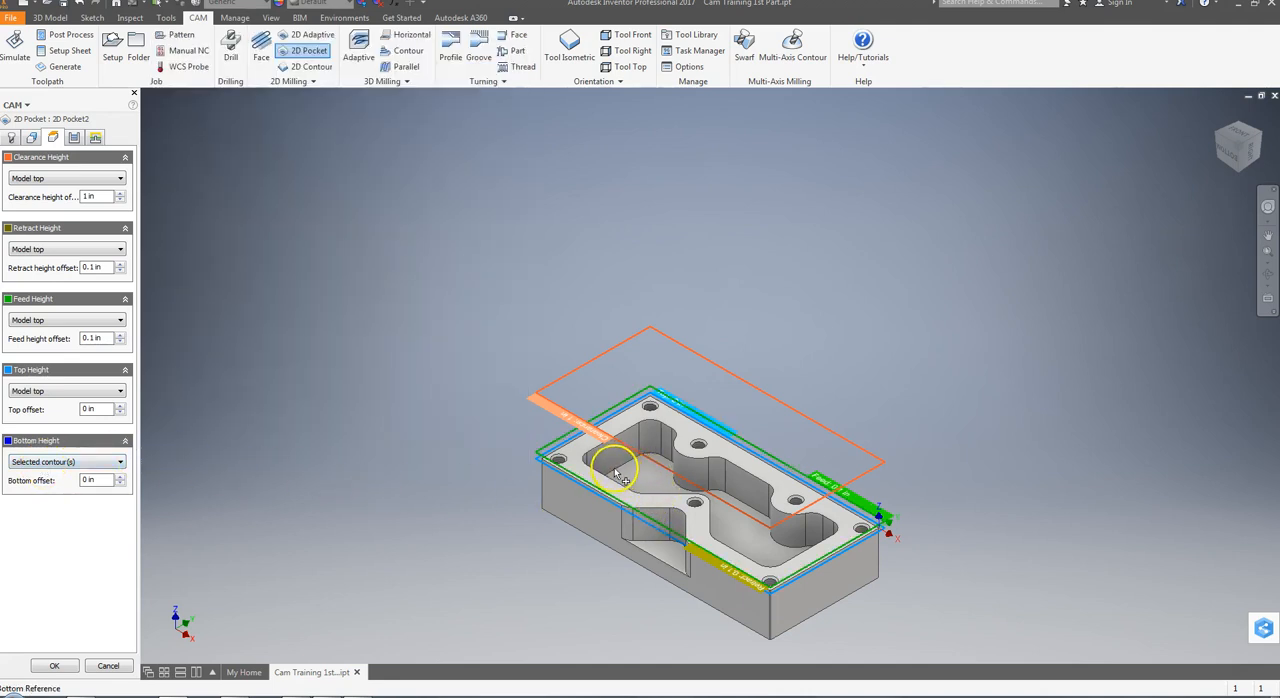
# Set the pocket passes' maximum stepover to 0.1 in
pyautogui.click(75, 137)
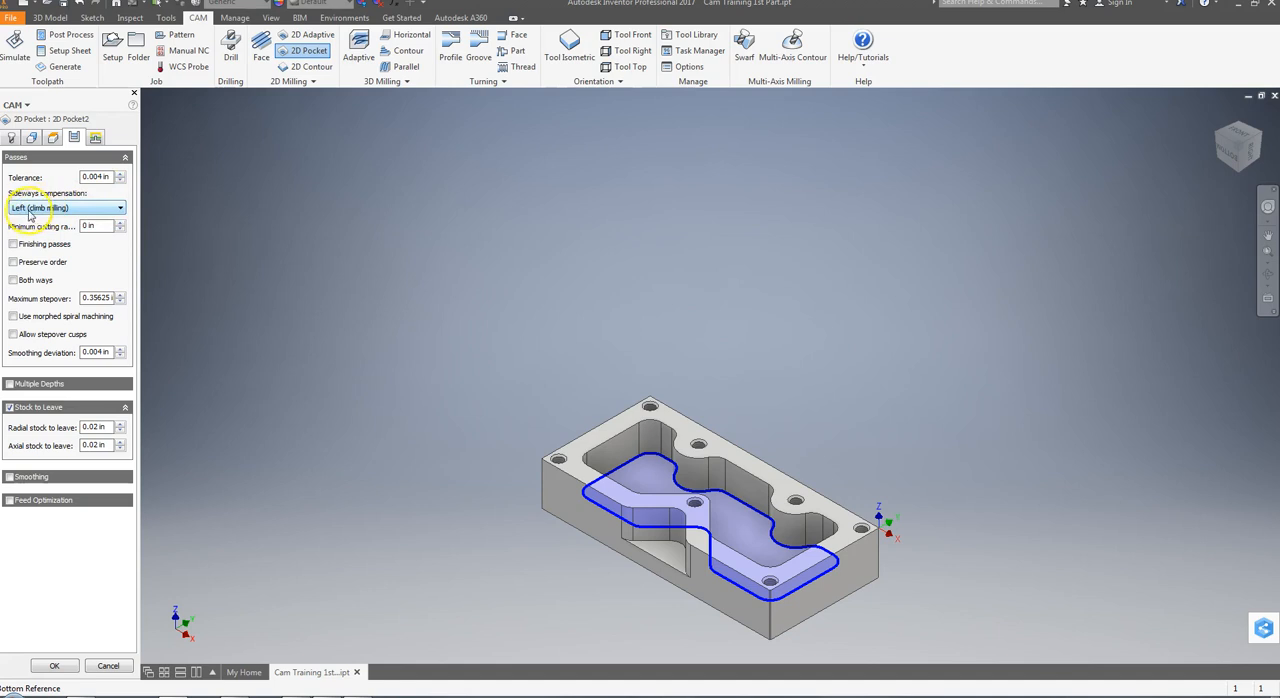
pyautogui.moveTo(25, 216)
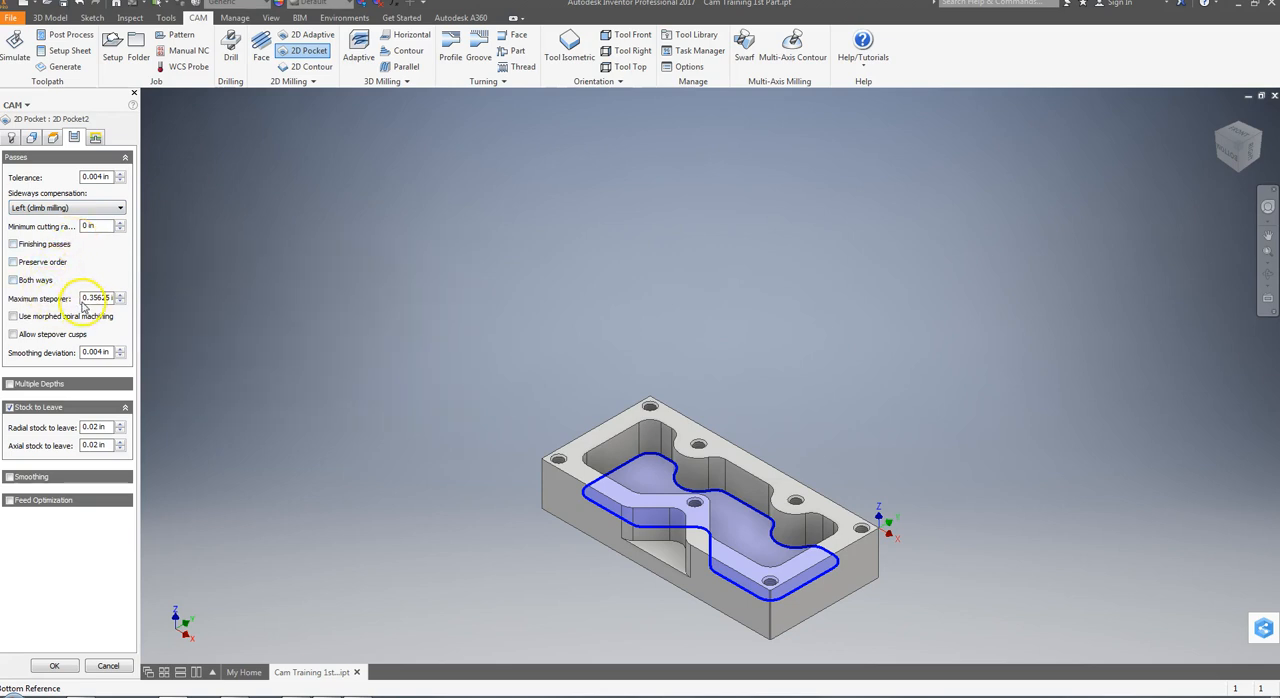
pyautogui.moveTo(84, 306)
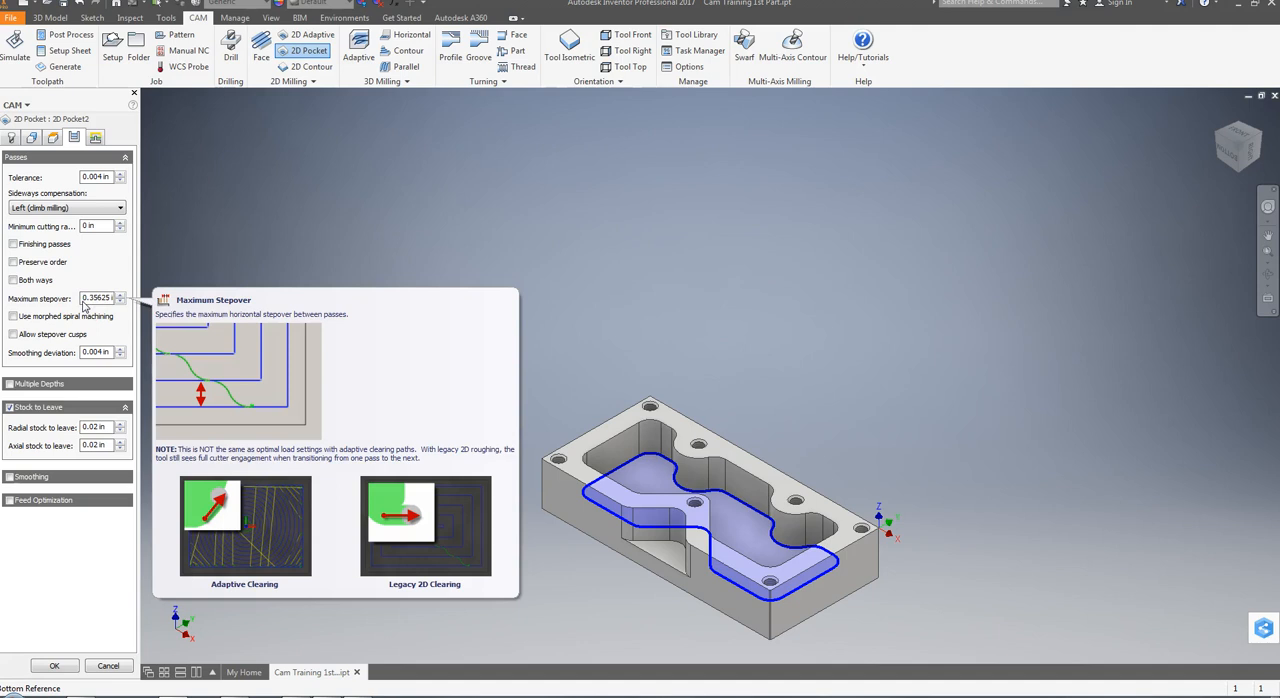
pyautogui.doubleClick(104, 298)
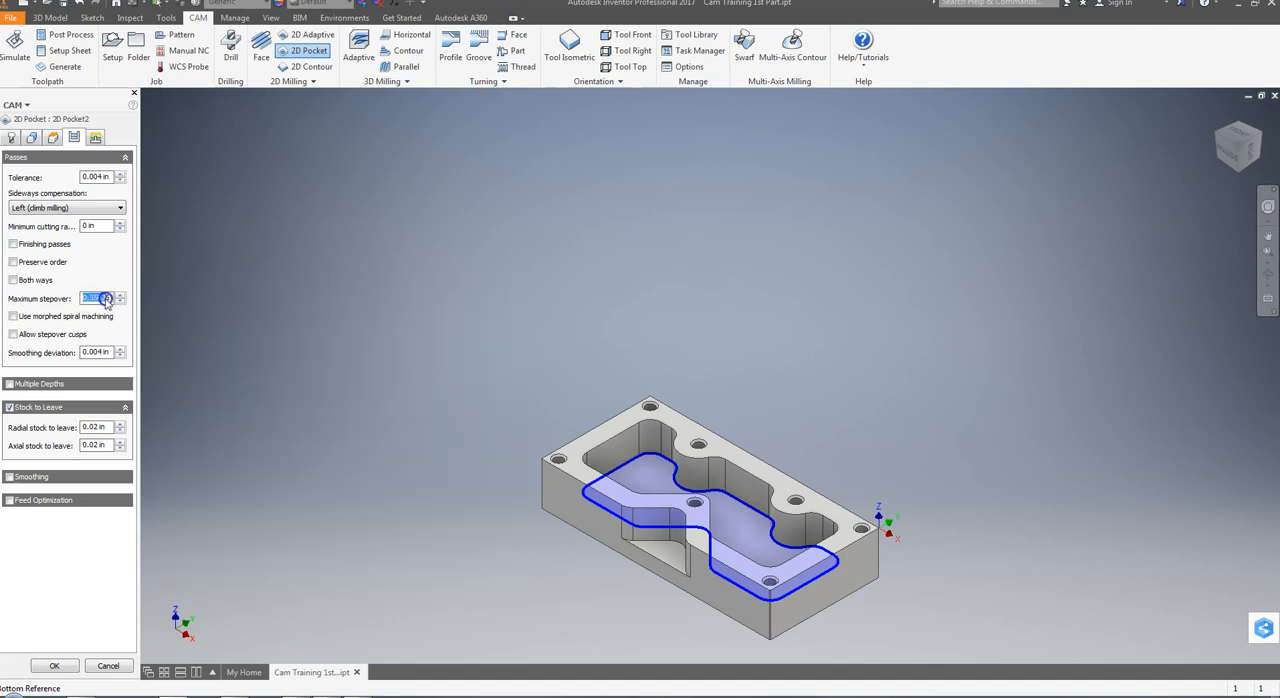
pyautogui.moveTo(117, 304)
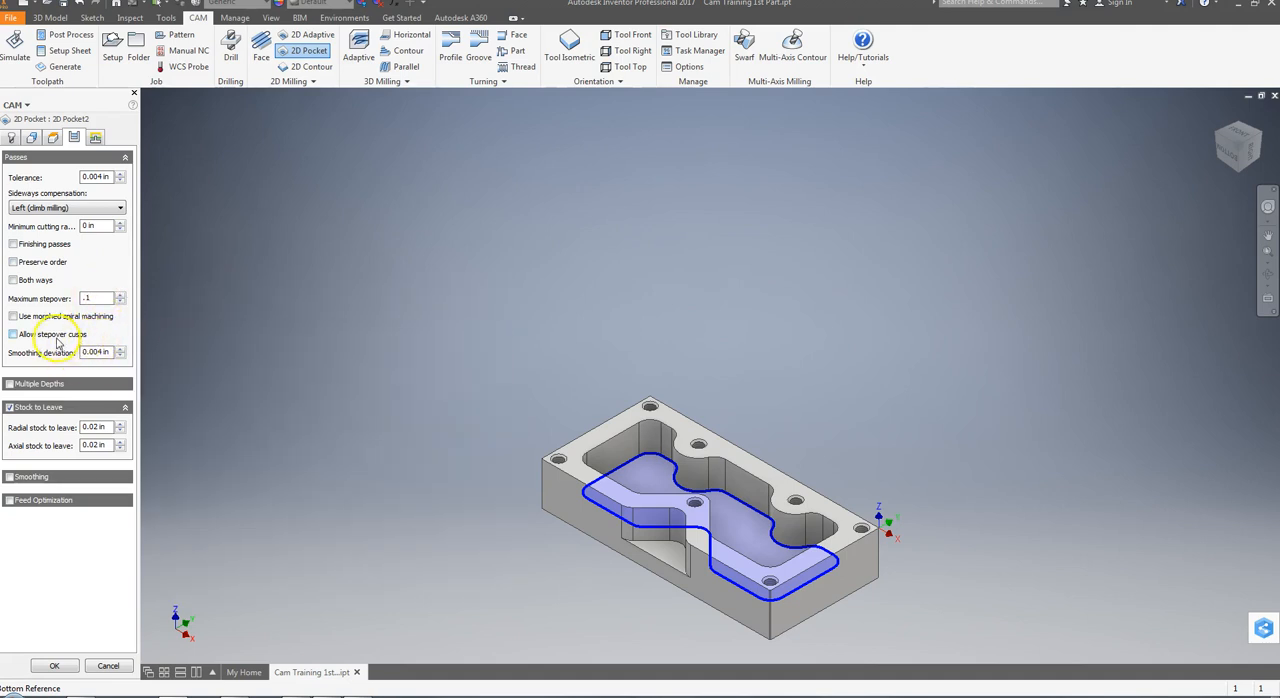
pyautogui.moveTo(50, 342)
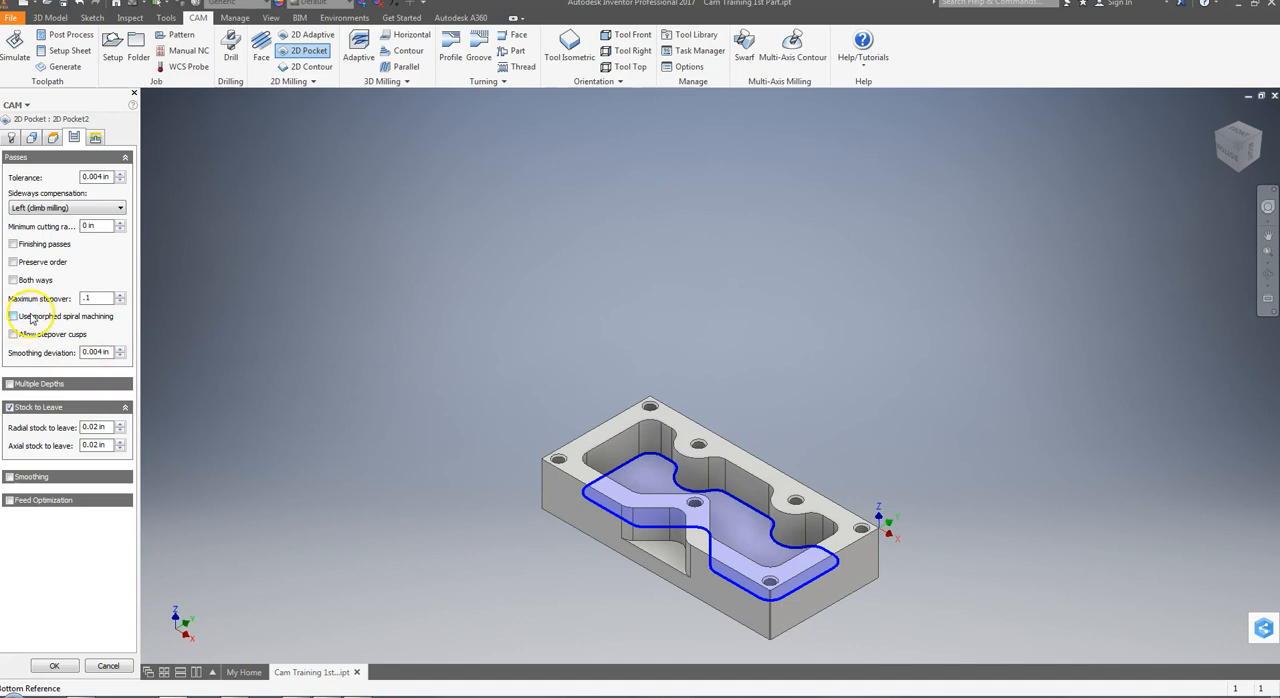
pyautogui.moveTo(36, 321)
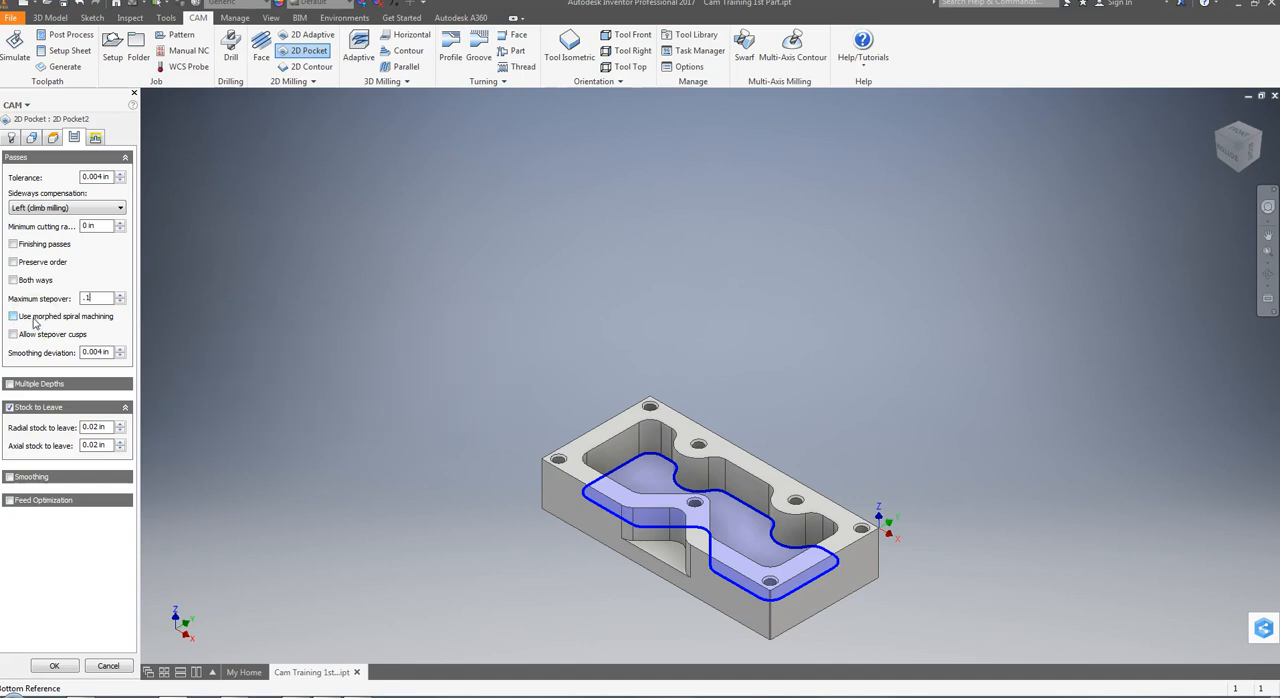
# Enable Multiple Depths for the pocket with a 0.25 in maximum roughing stepdown and even stepdowns
pyautogui.click(10, 385)
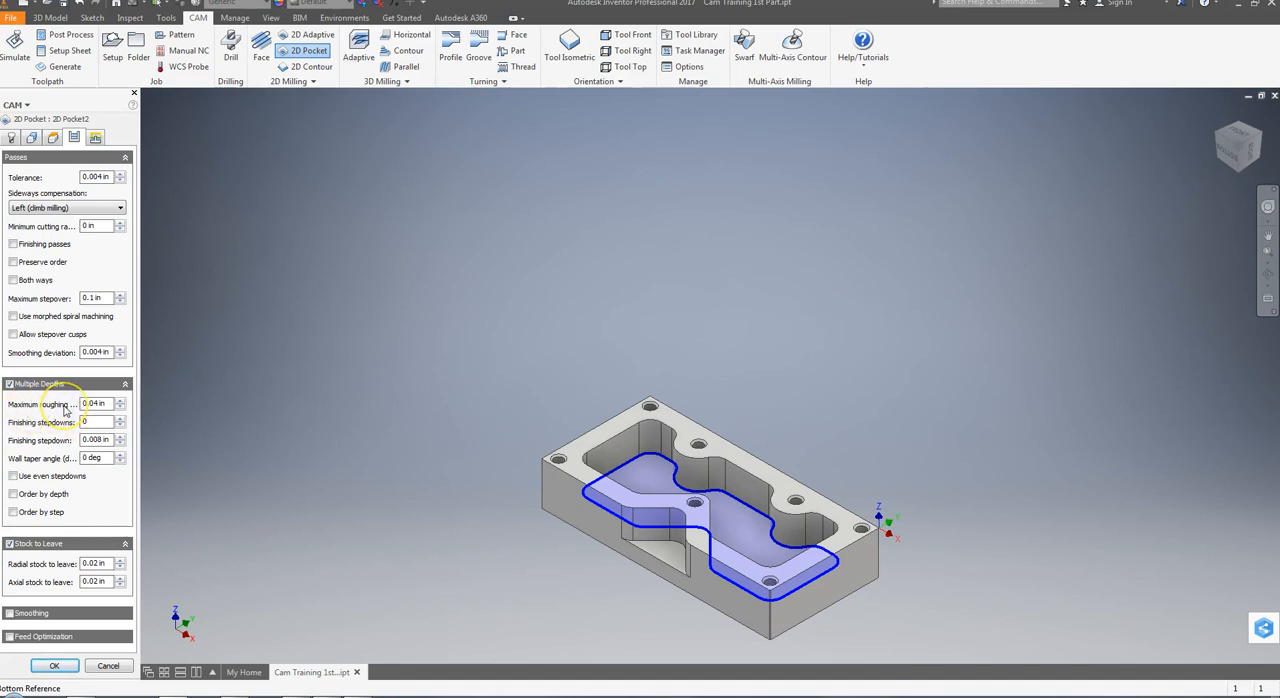
pyautogui.moveTo(95, 404)
pyautogui.doubleClick(100, 403)
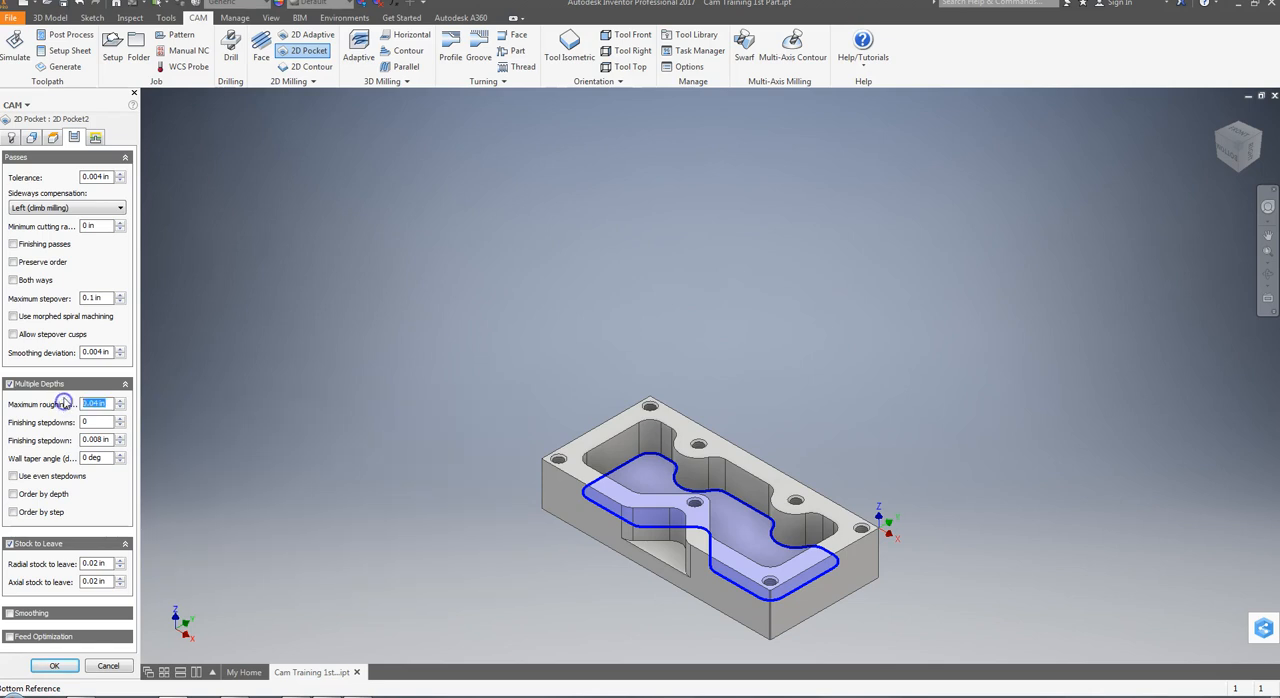
pyautogui.write('.25')
pyautogui.click(107, 425)
pyautogui.write('0')
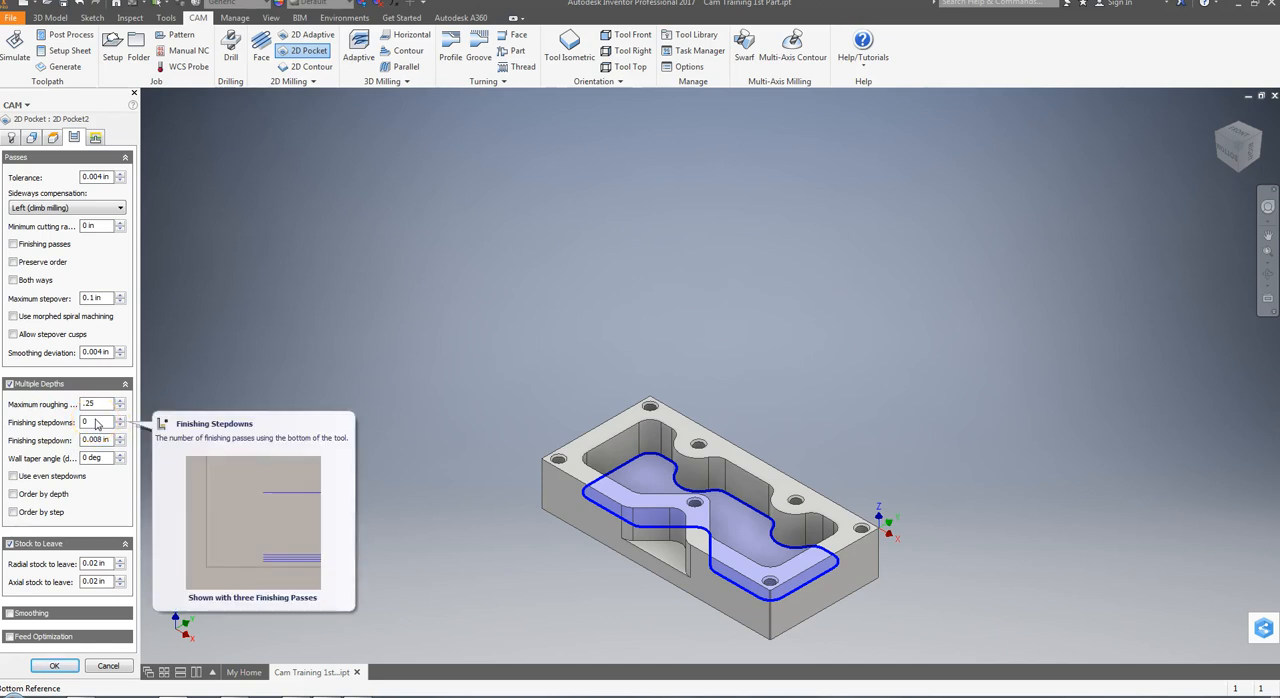
pyautogui.click(104, 443)
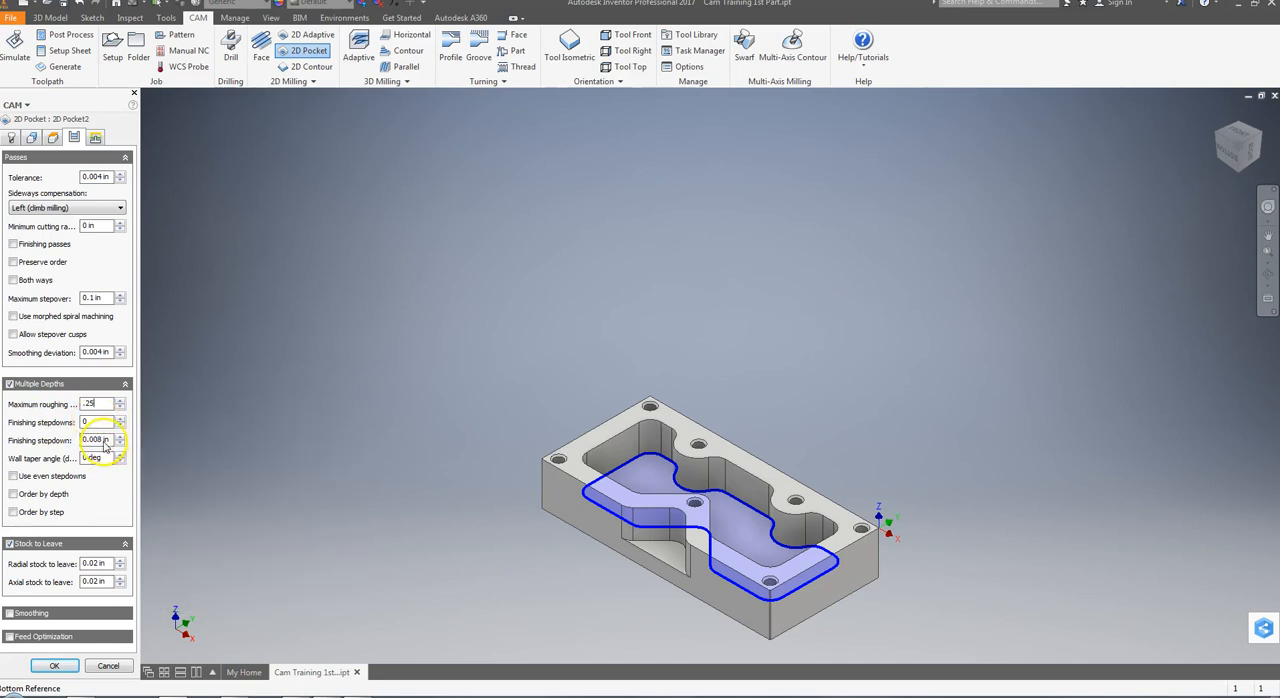
pyautogui.click(96, 462)
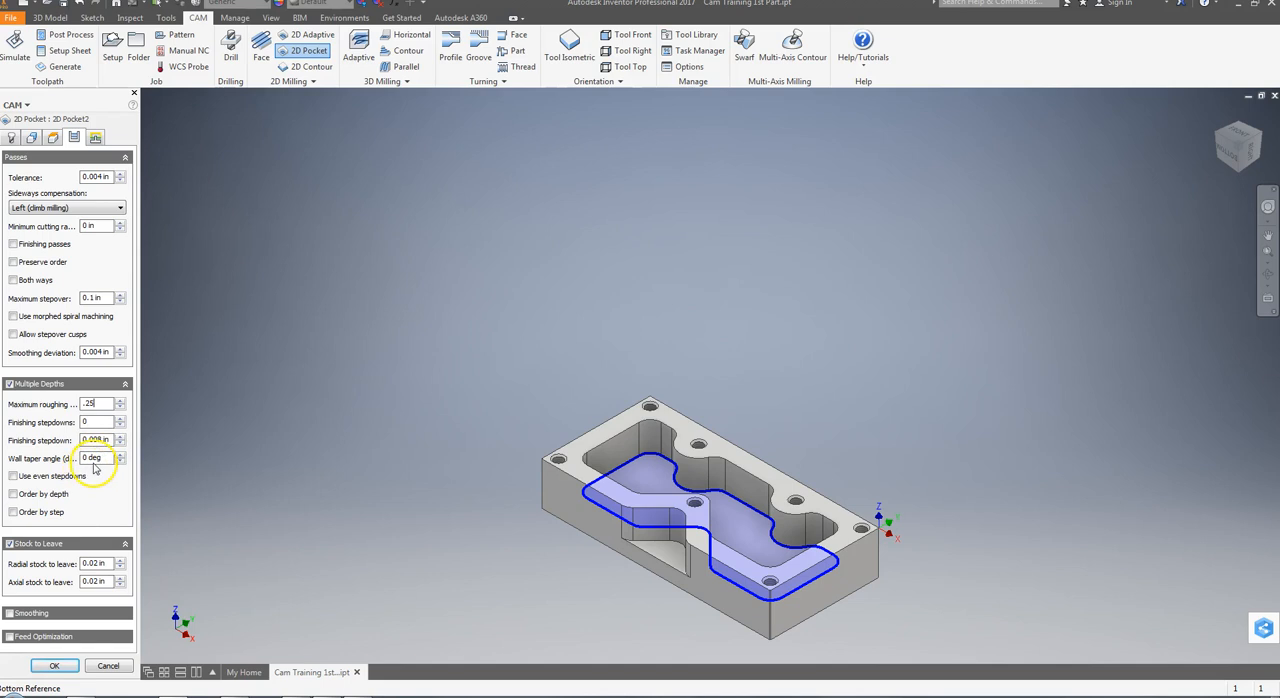
pyautogui.click(14, 477)
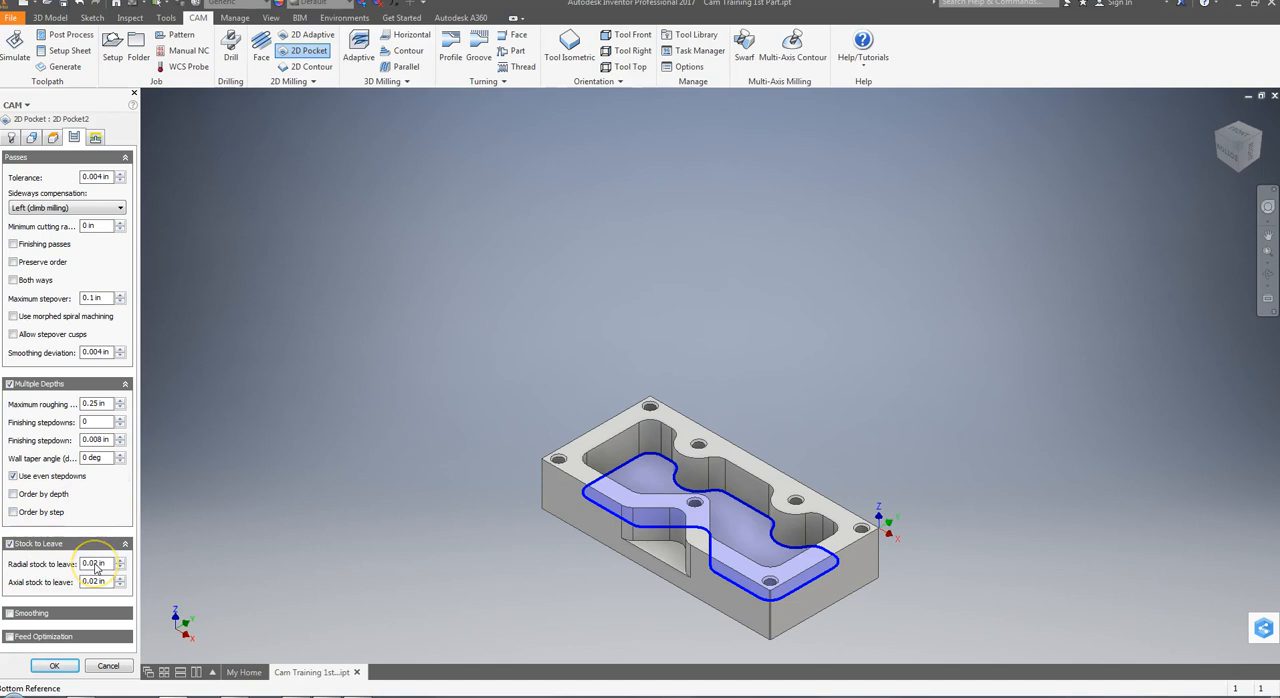
pyautogui.moveTo(96, 566)
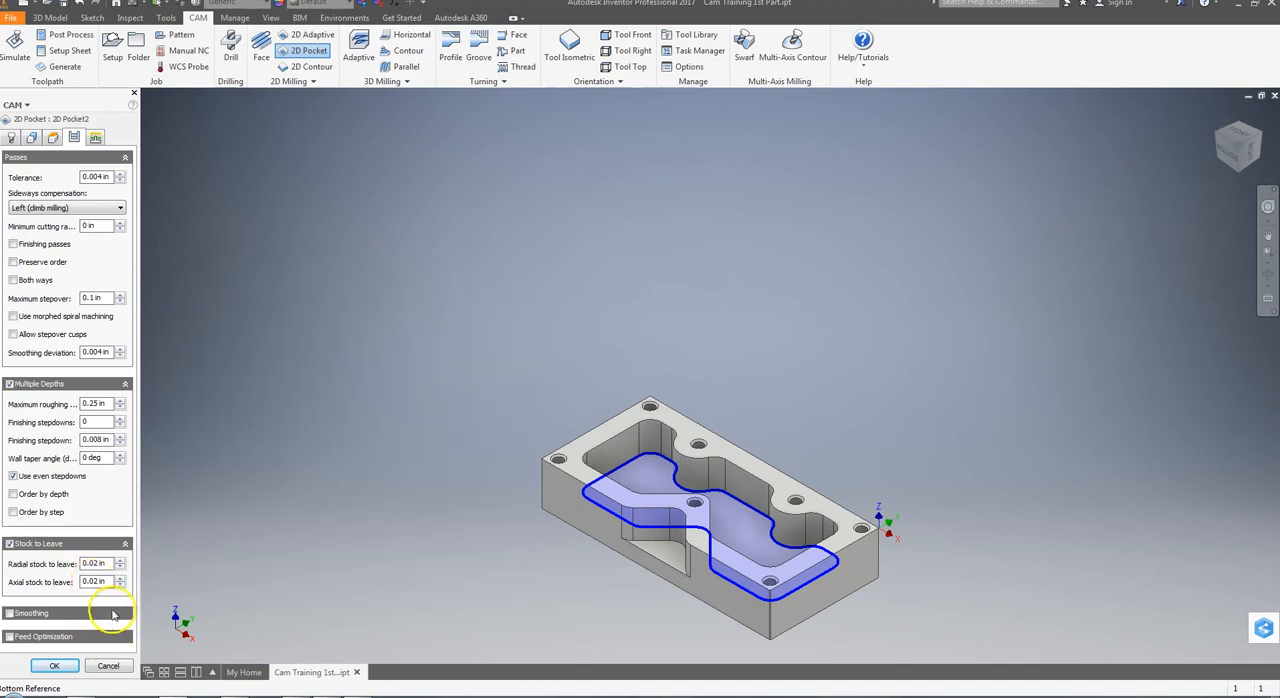
# Set the pocket's linking safe distance to 0.1 in and its horizontal lead-in radius to 0.1 in
pyautogui.click(95, 137)
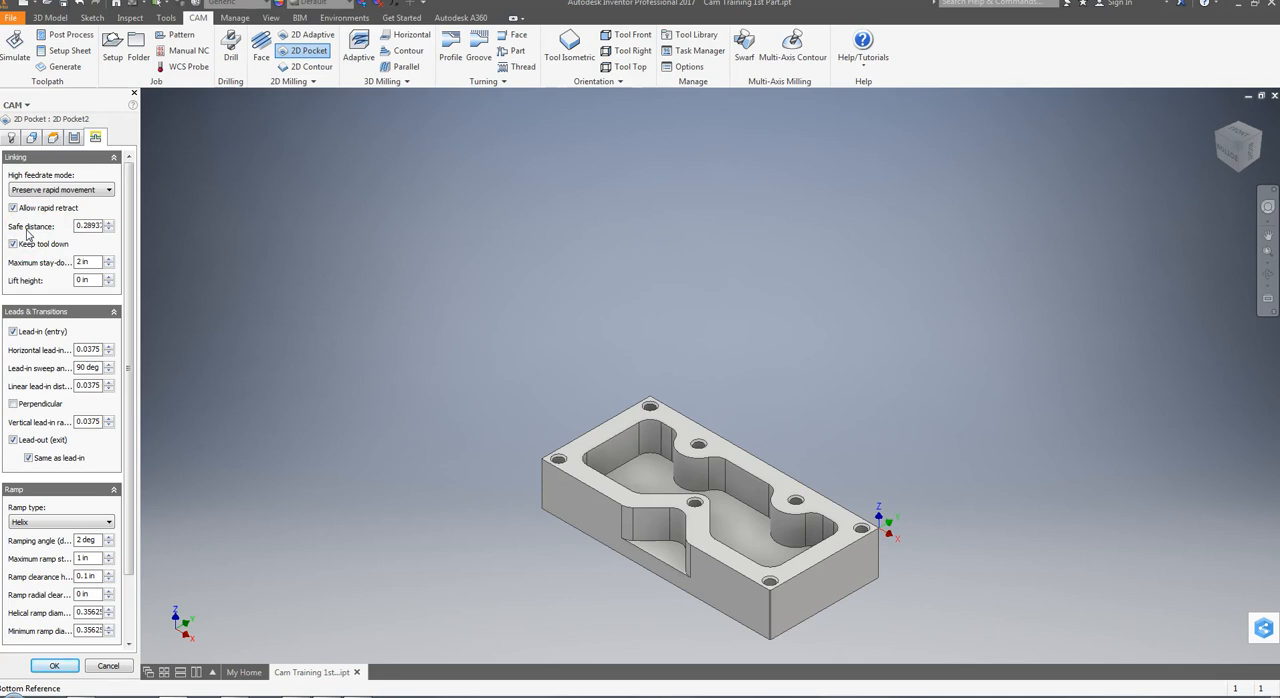
pyautogui.moveTo(77, 226); pyautogui.dragTo(127, 225)
pyautogui.write('.1')
pyautogui.moveTo(86, 264)
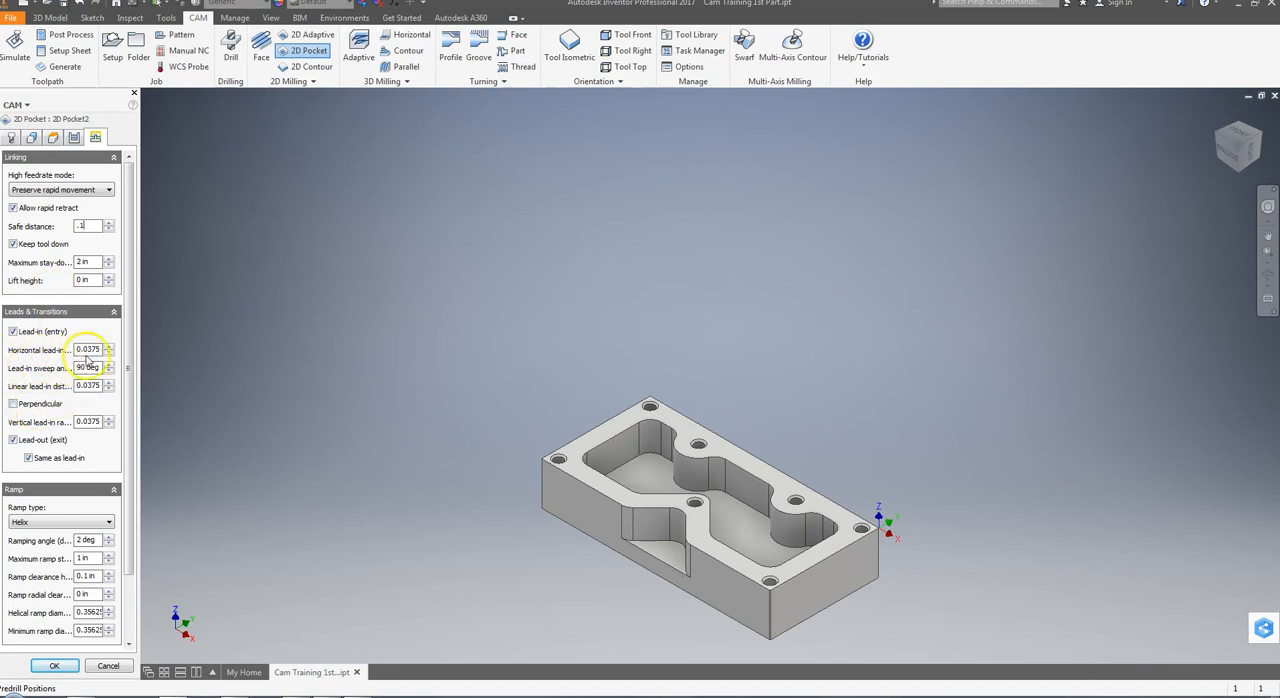
pyautogui.click(95, 349)
pyautogui.press('BackSpace')
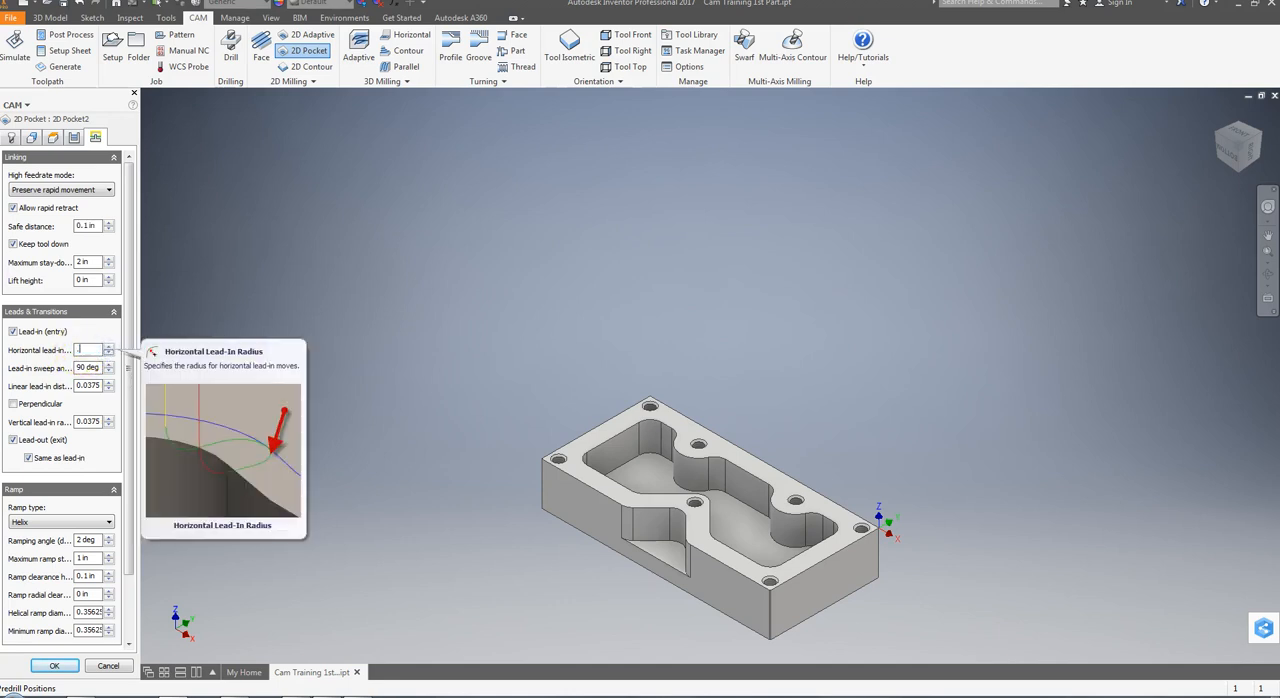
pyautogui.write('.1')
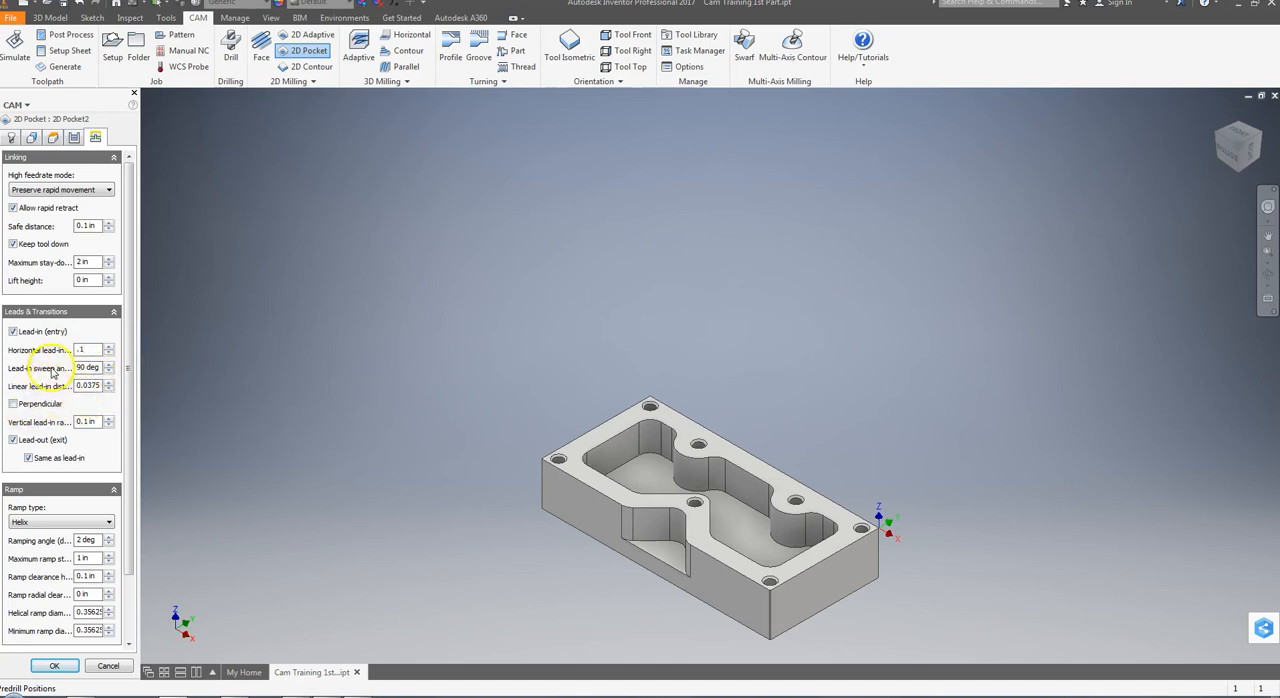
# Set the pocket's linear lead-in distance to 0.1 in and its vertical lead-in radius to 0 in
pyautogui.moveTo(78, 386); pyautogui.dragTo(107, 387)
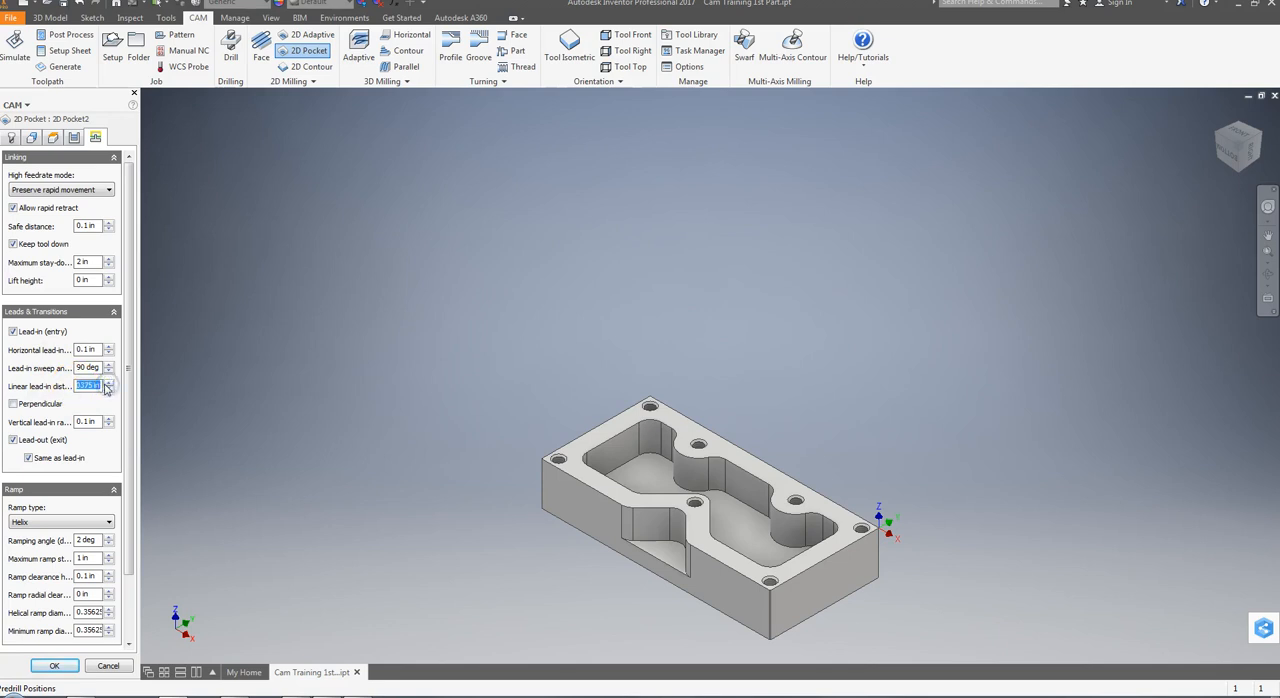
pyautogui.write('.1')
pyautogui.click(86, 369)
pyautogui.click(85, 421)
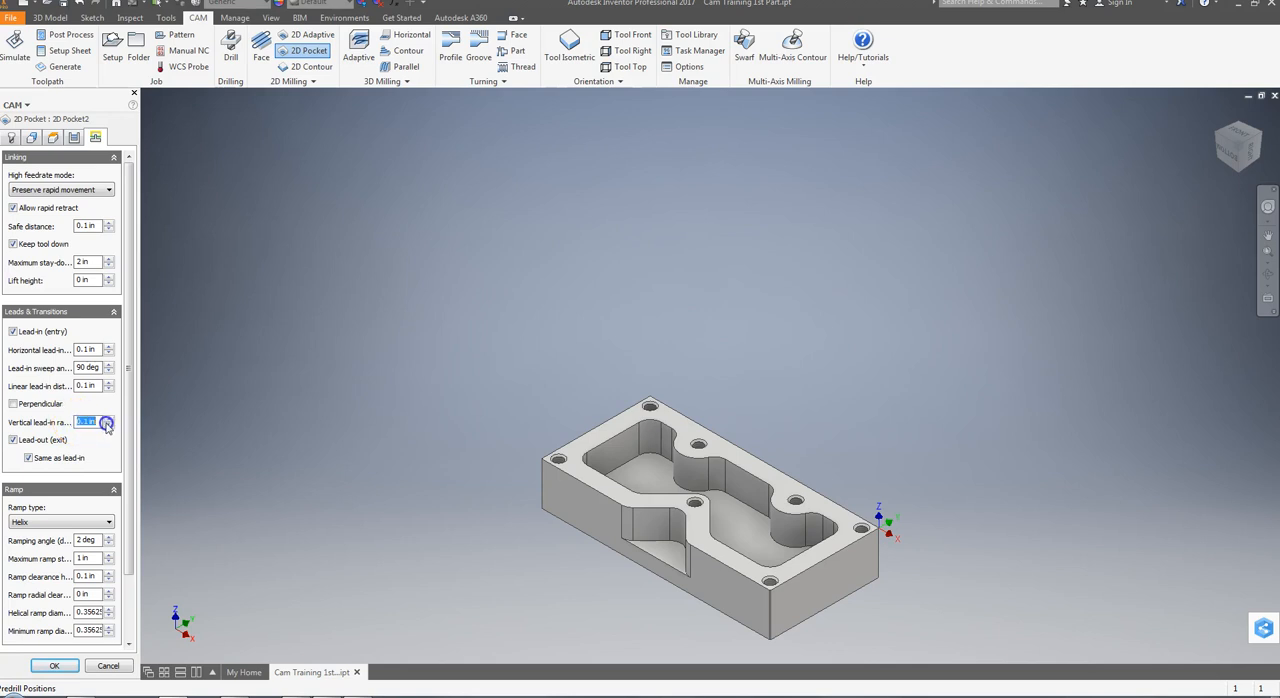
pyautogui.write('0')
# Use a Helix ramp with a 10 deg ramping angle for the pocket and generate its toolpath
pyautogui.moveTo(127, 460); pyautogui.dragTo(123, 529)
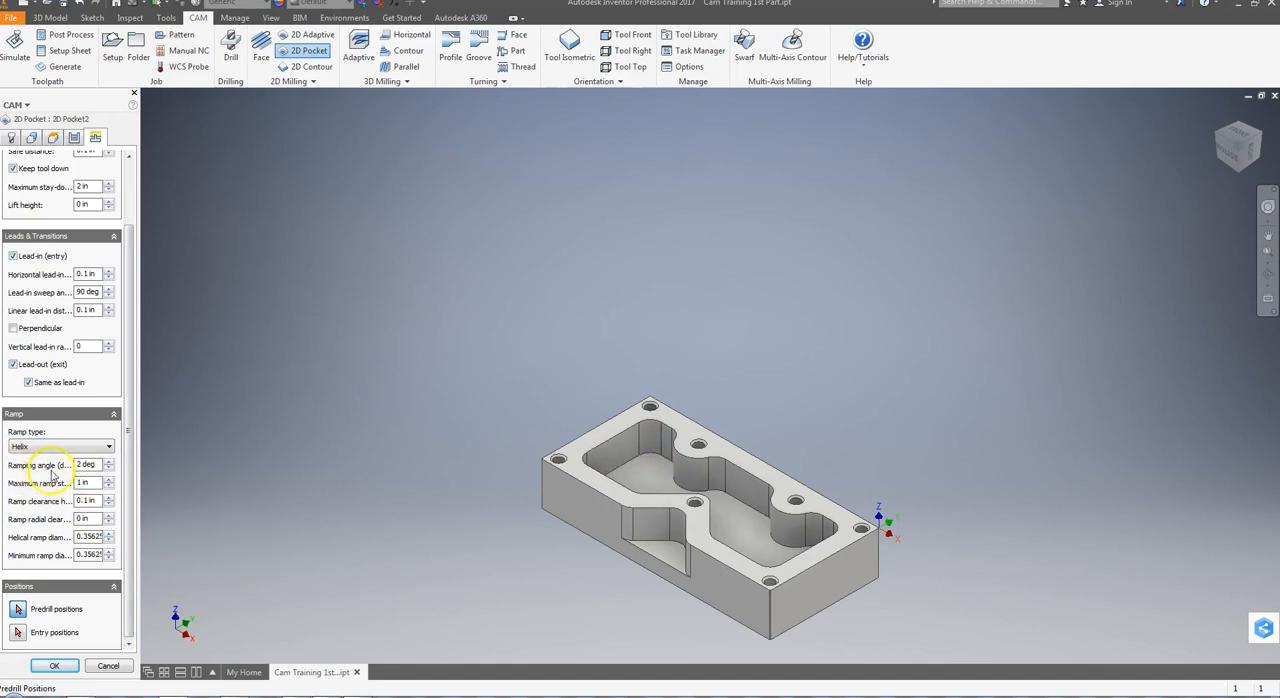
pyautogui.click(28, 447)
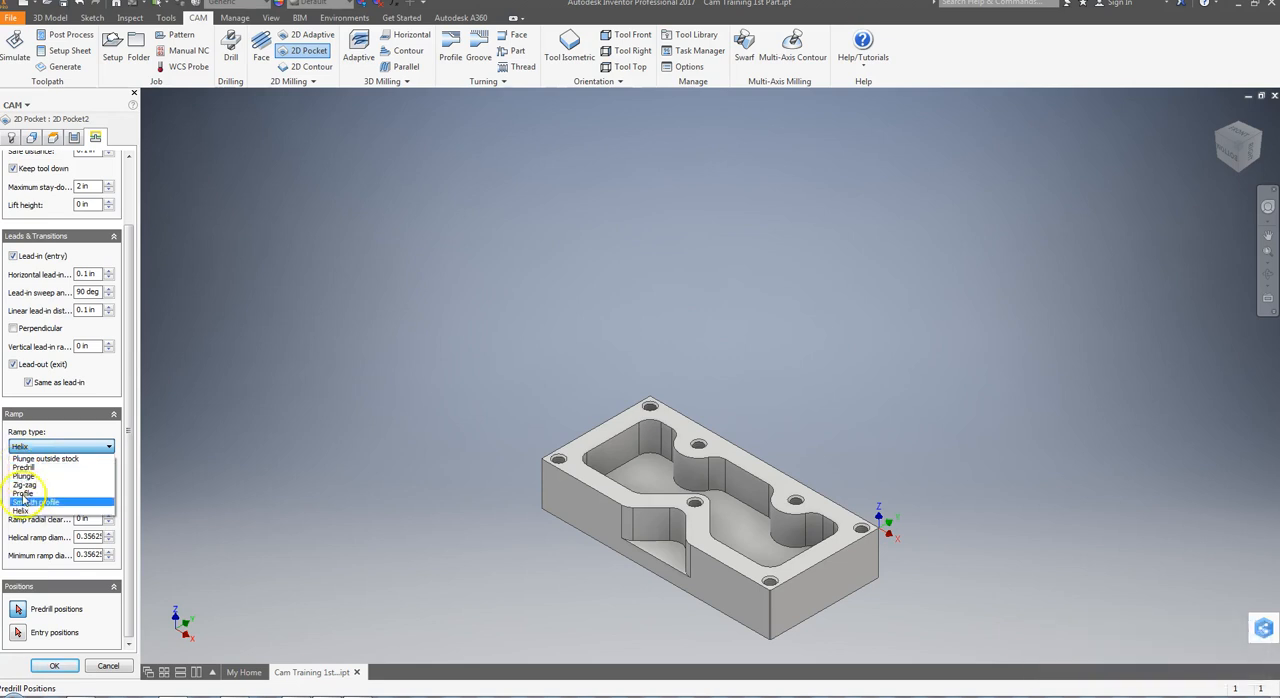
pyautogui.click(21, 511)
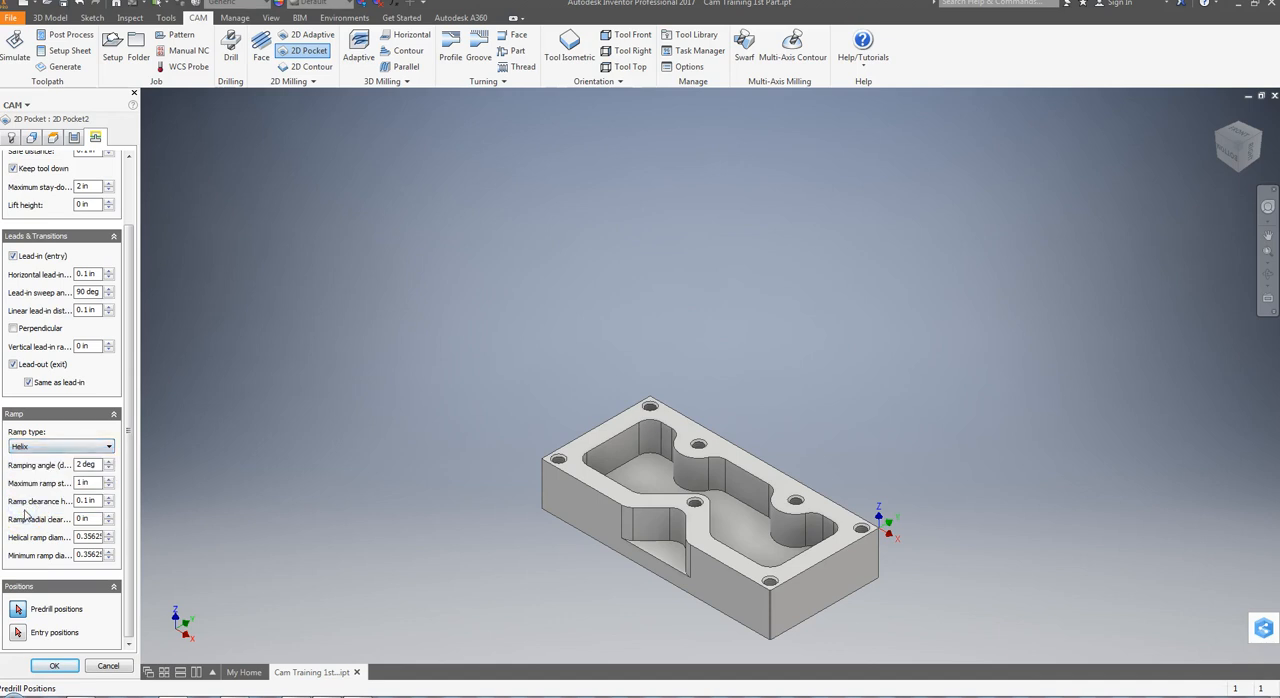
pyautogui.click(84, 466)
pyautogui.moveTo(98, 467); pyautogui.dragTo(61, 467)
pyautogui.write('10')
pyautogui.moveTo(88, 485)
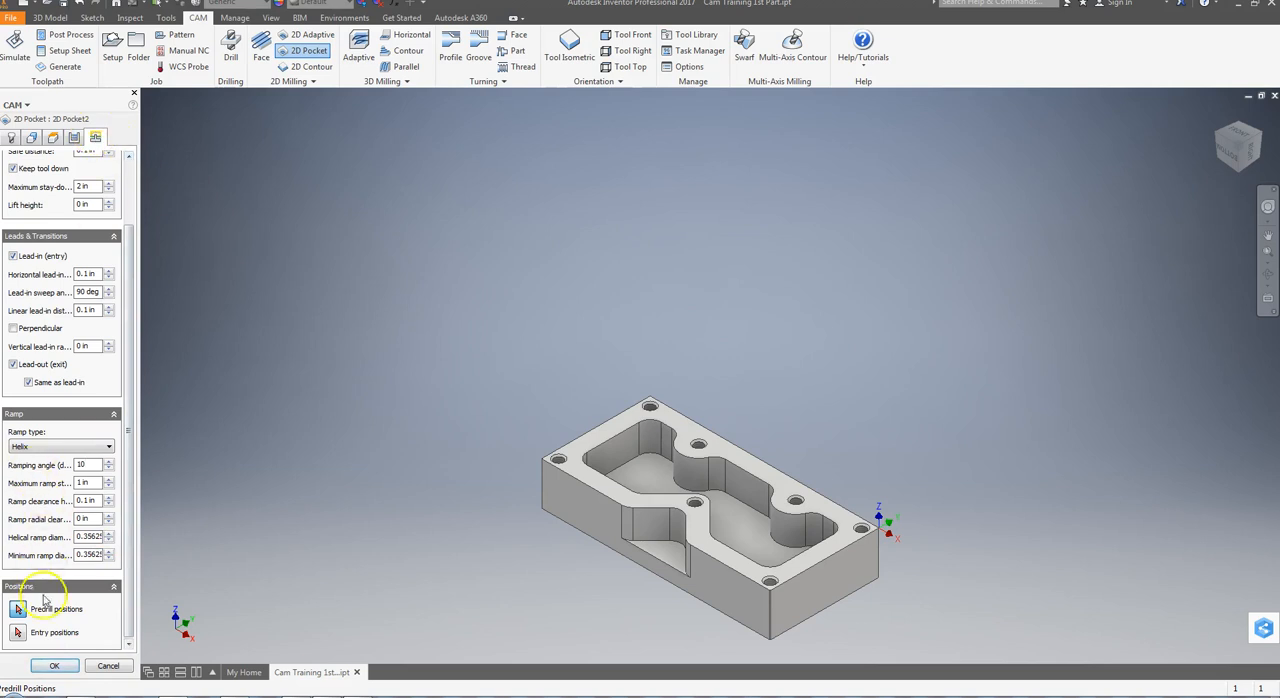
pyautogui.click(55, 666)
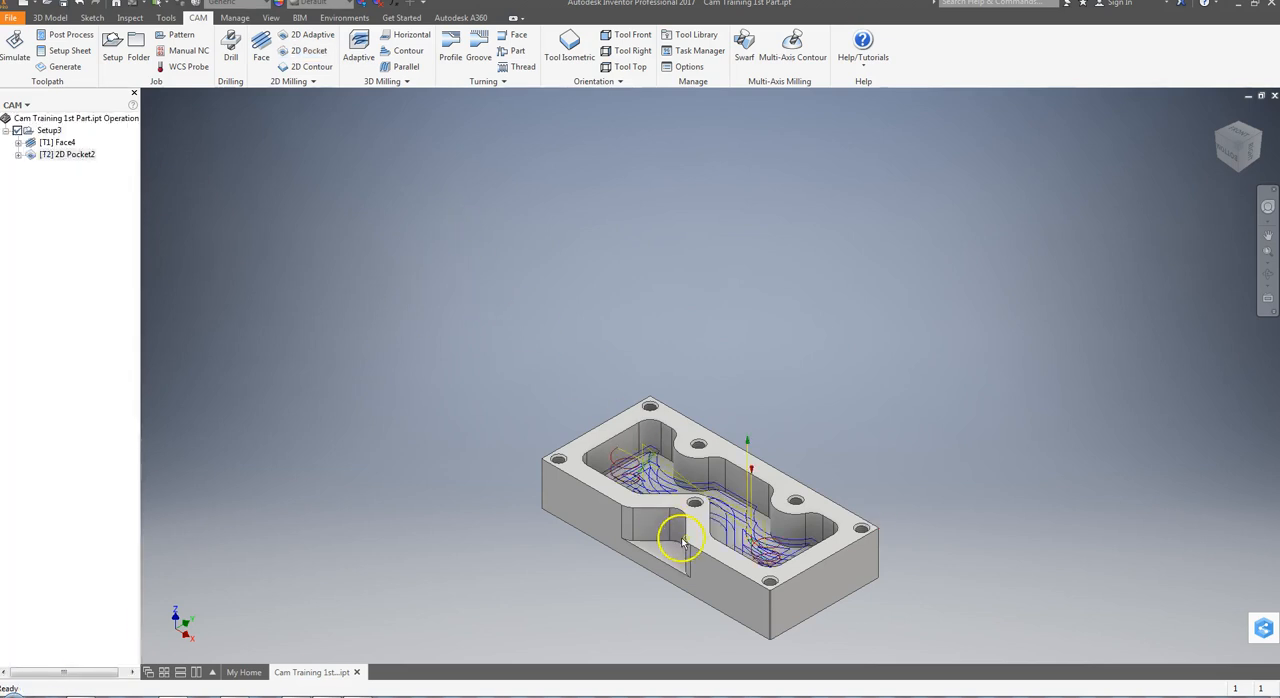
# Inspect the pocket toolpath up close and run the machining simulation of the pocket operation through to the end
pyautogui.scroll(-5, 675, 525)
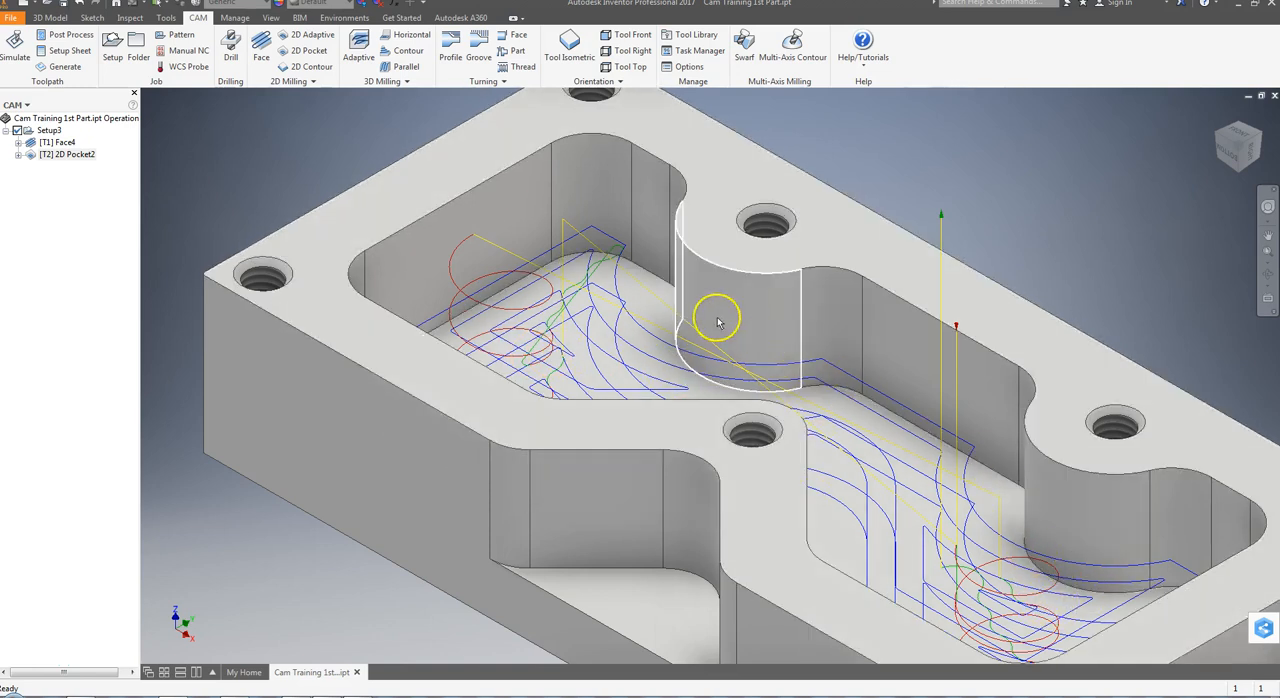
pyautogui.scroll(-5, 749, 330)
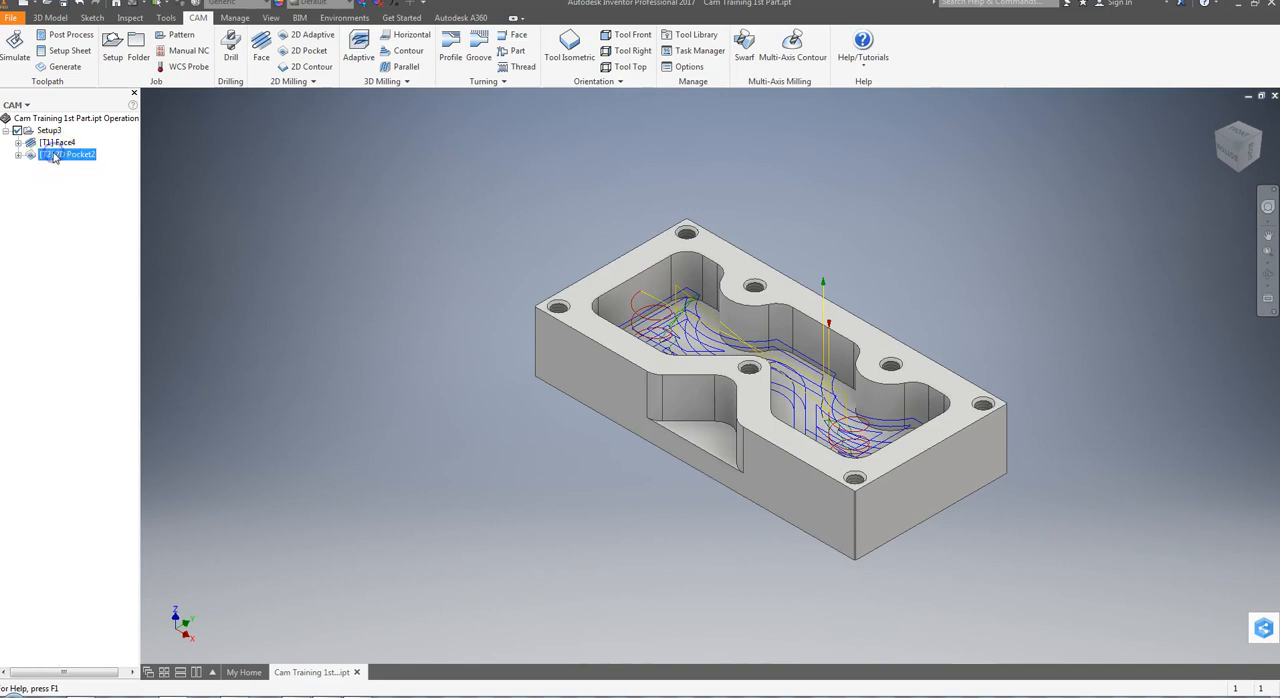
pyautogui.click(15, 47)
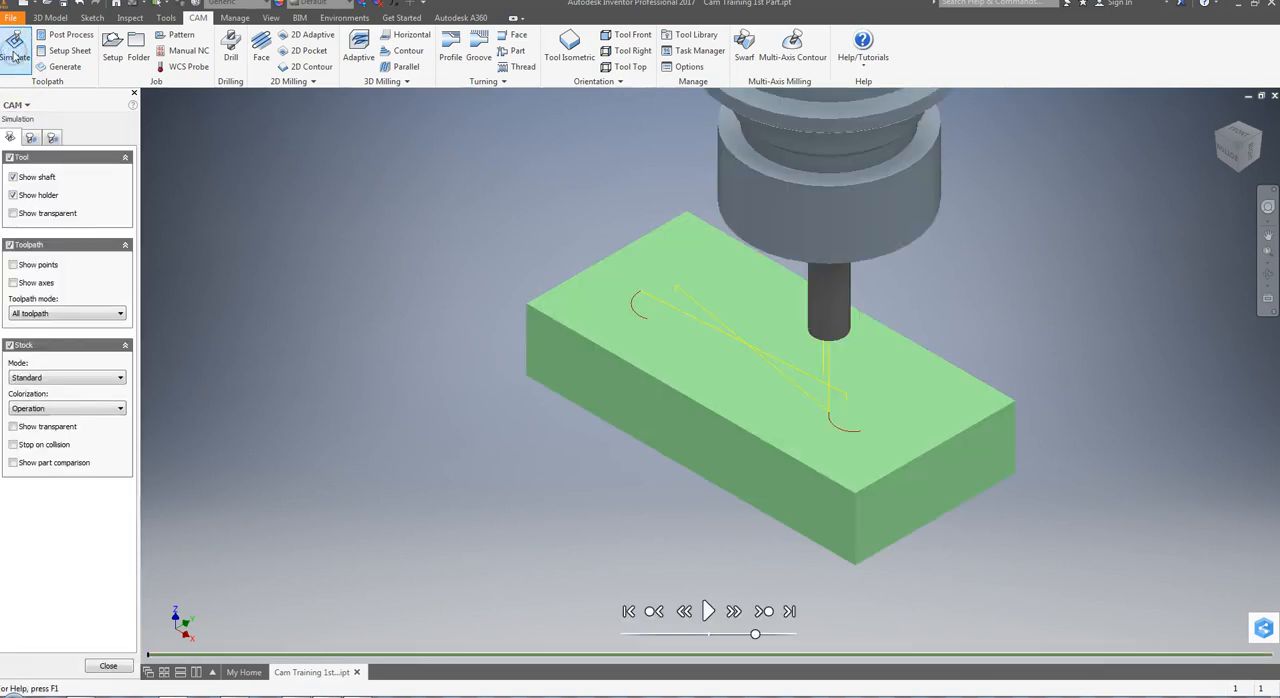
pyautogui.click(710, 611)
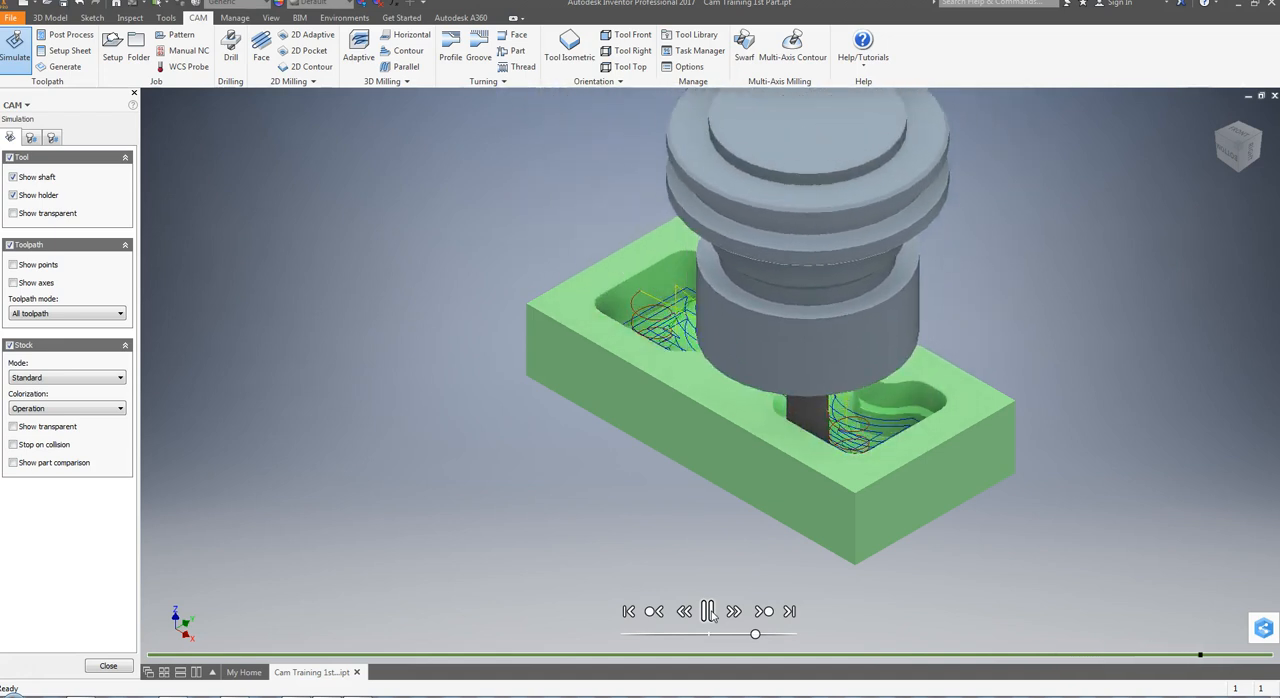
pyautogui.click(709, 611)
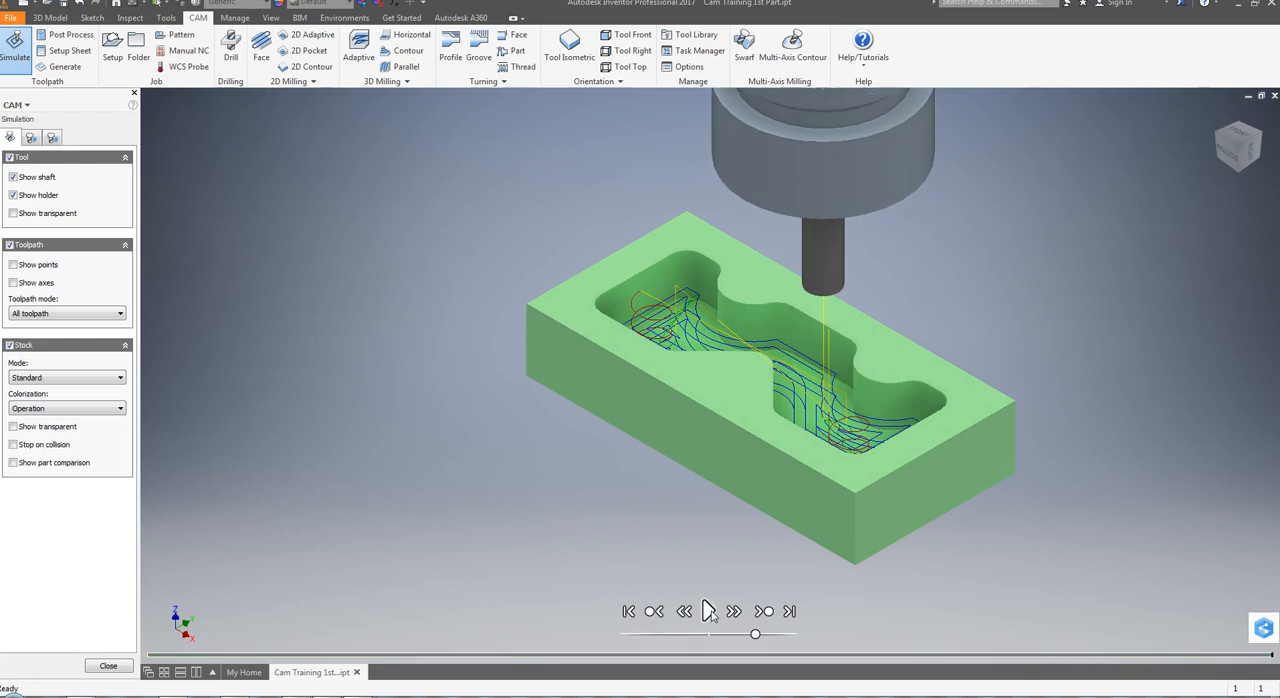
pyautogui.click(108, 666)
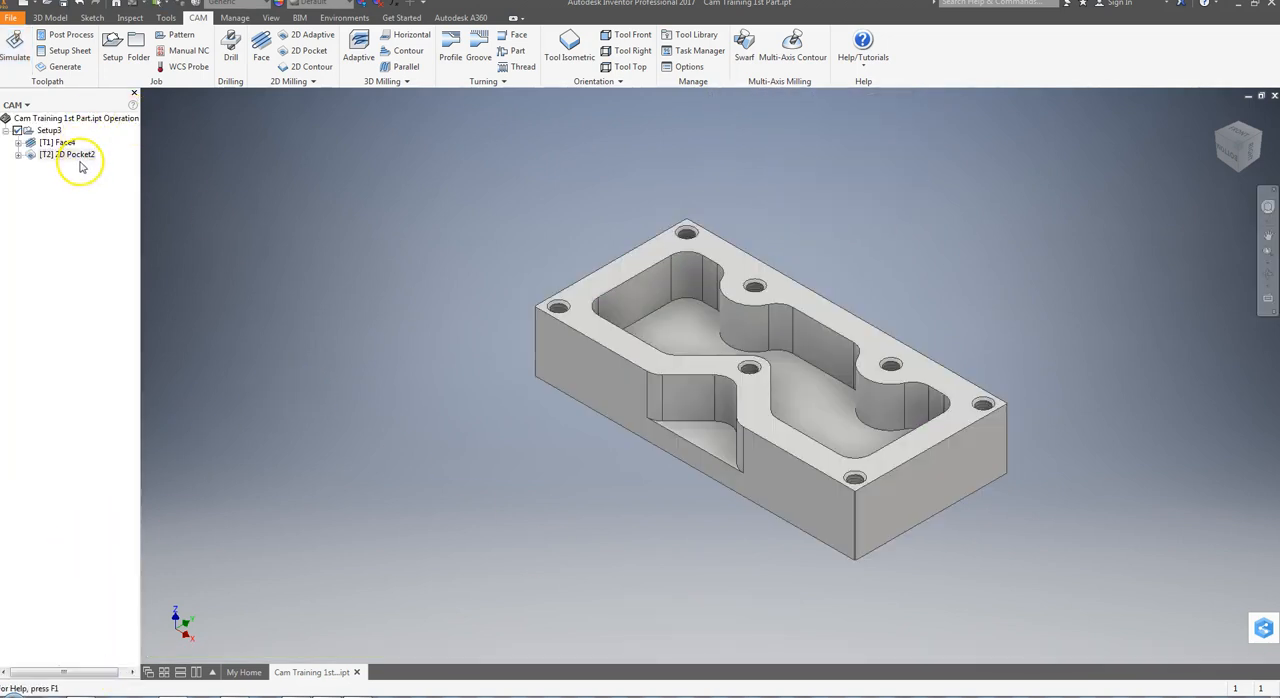
pyautogui.click(48, 131)
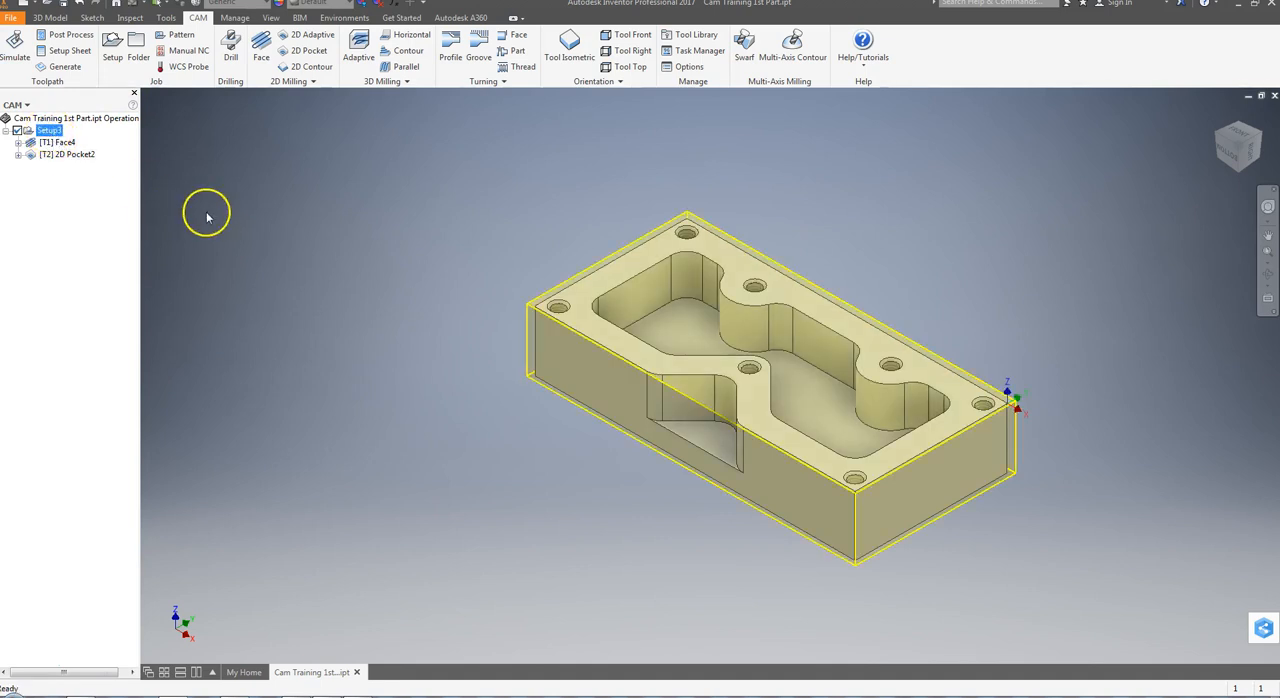
pyautogui.click(62, 118)
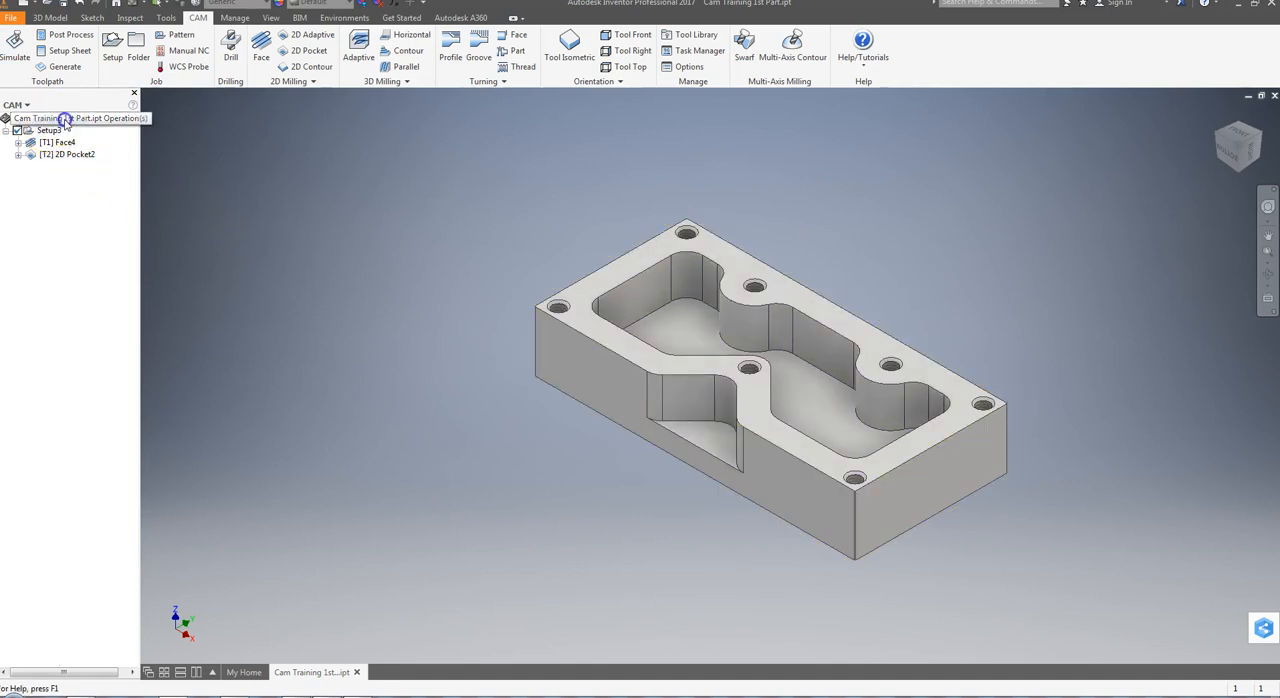
pyautogui.doubleClick(55, 131)
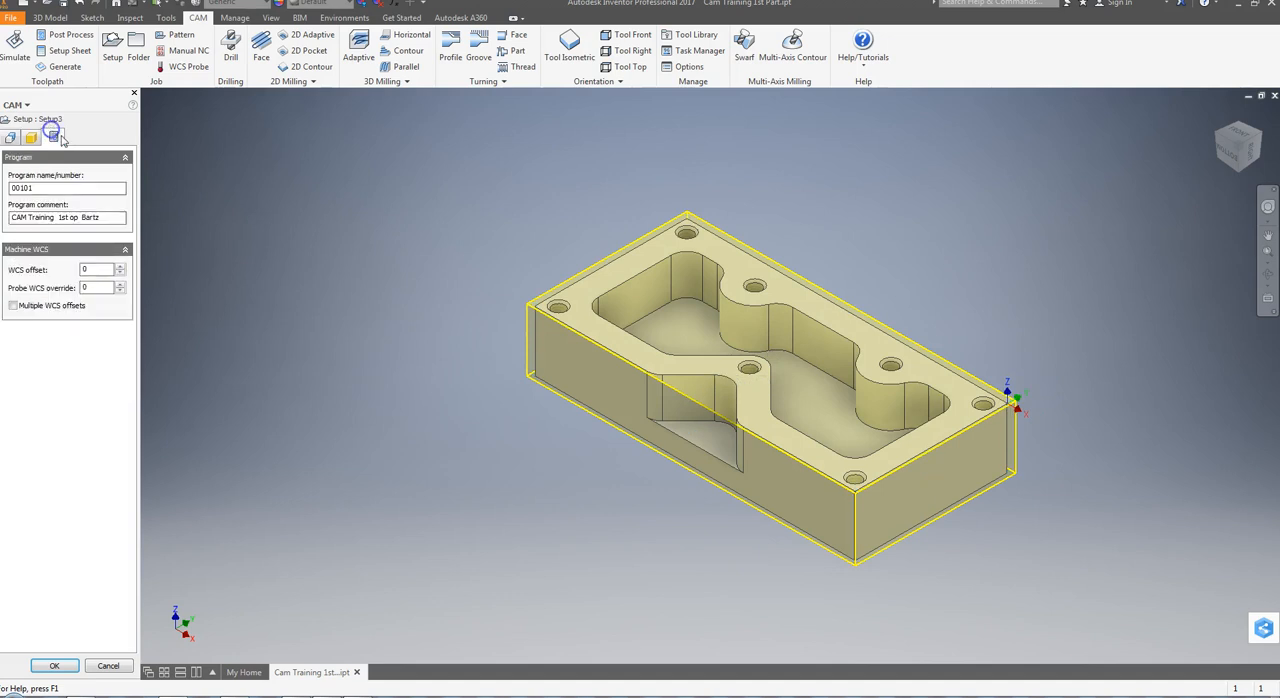
pyautogui.click(108, 666)
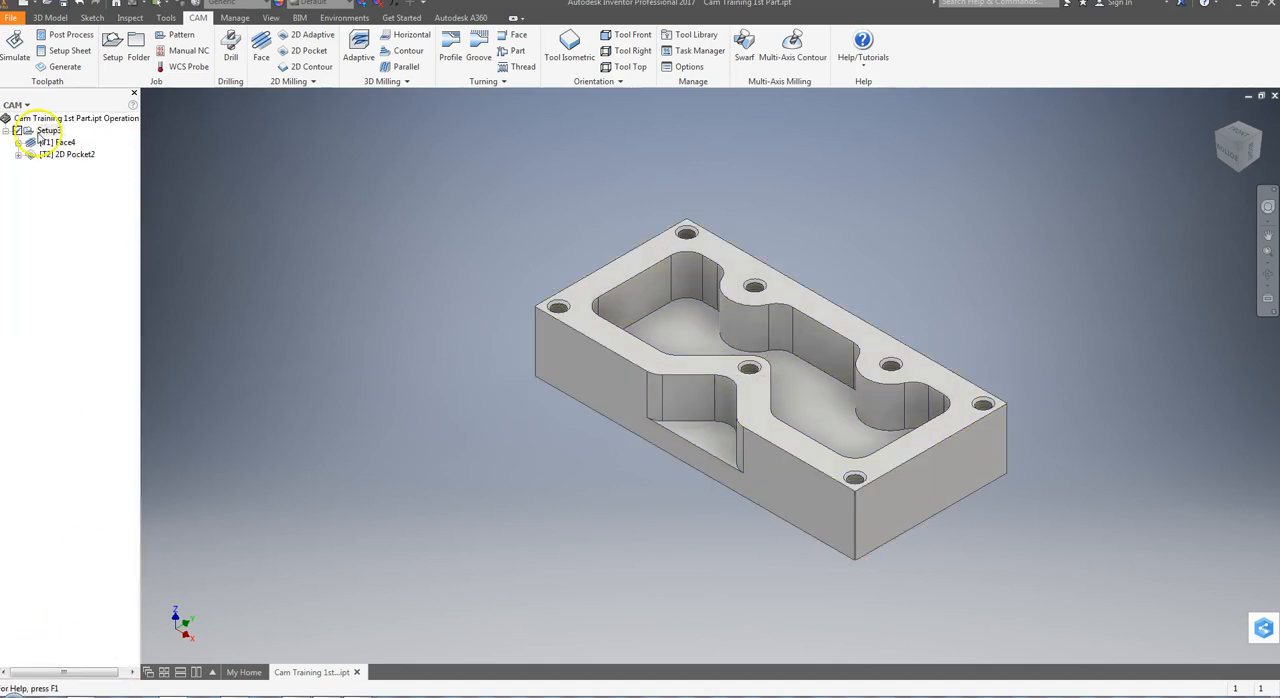
# Simulate the facing and pocket operations together to the end, raising the playback speed partway through
pyautogui.click(15, 45)
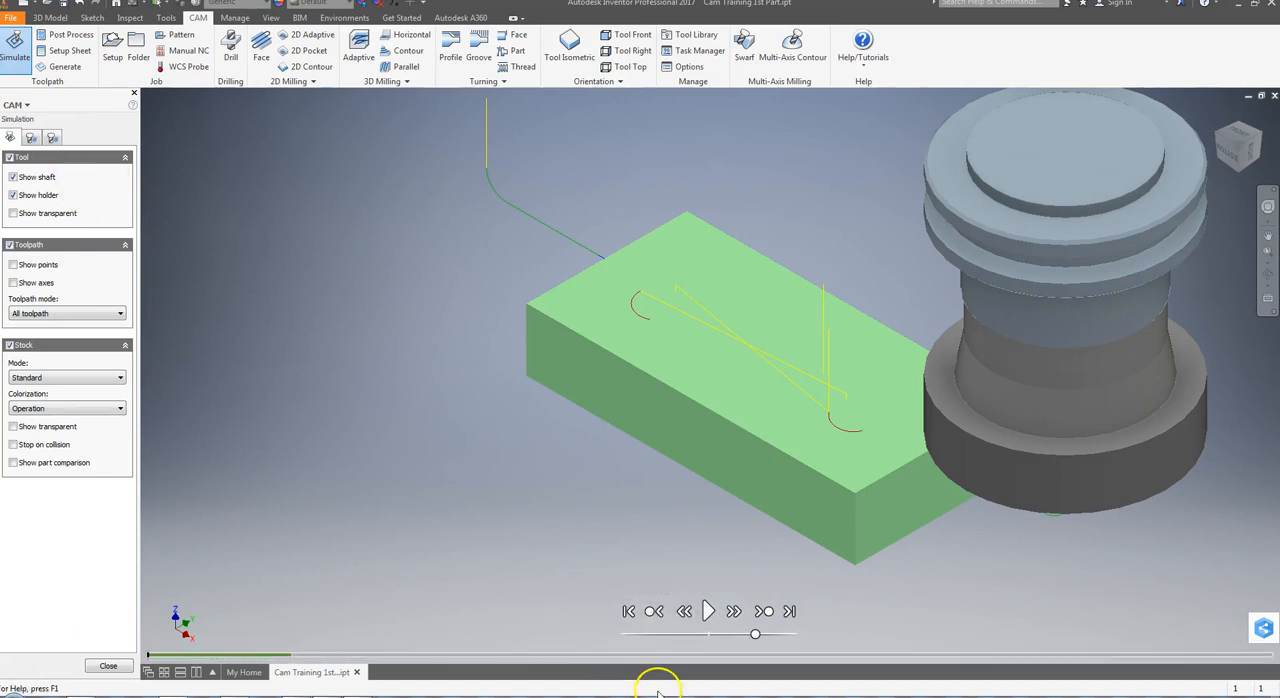
pyautogui.click(708, 611)
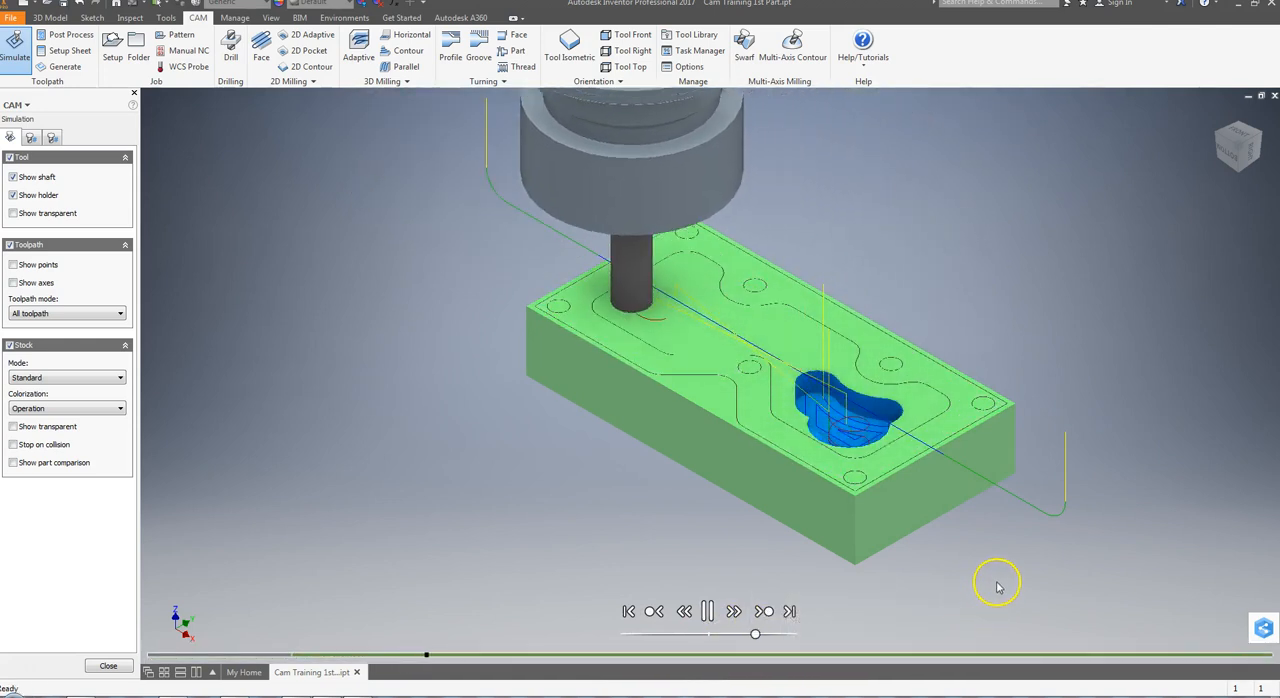
pyautogui.moveTo(756, 636); pyautogui.dragTo(770, 635)
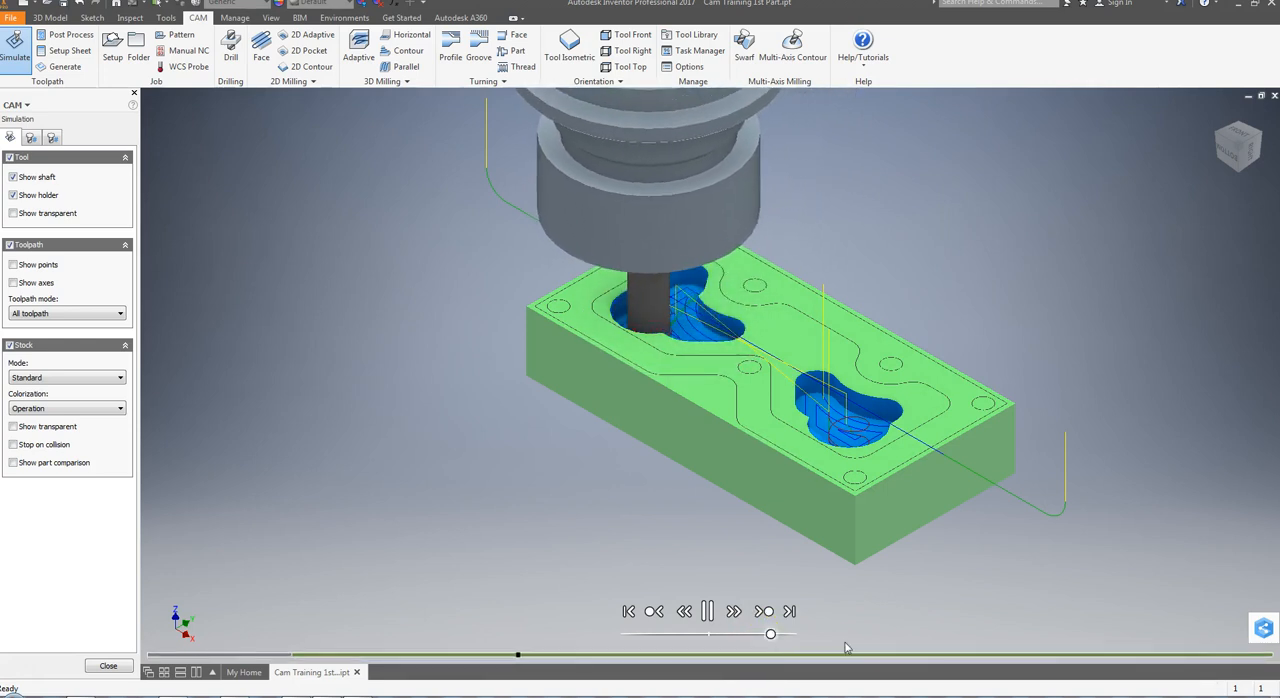
pyautogui.click(786, 634)
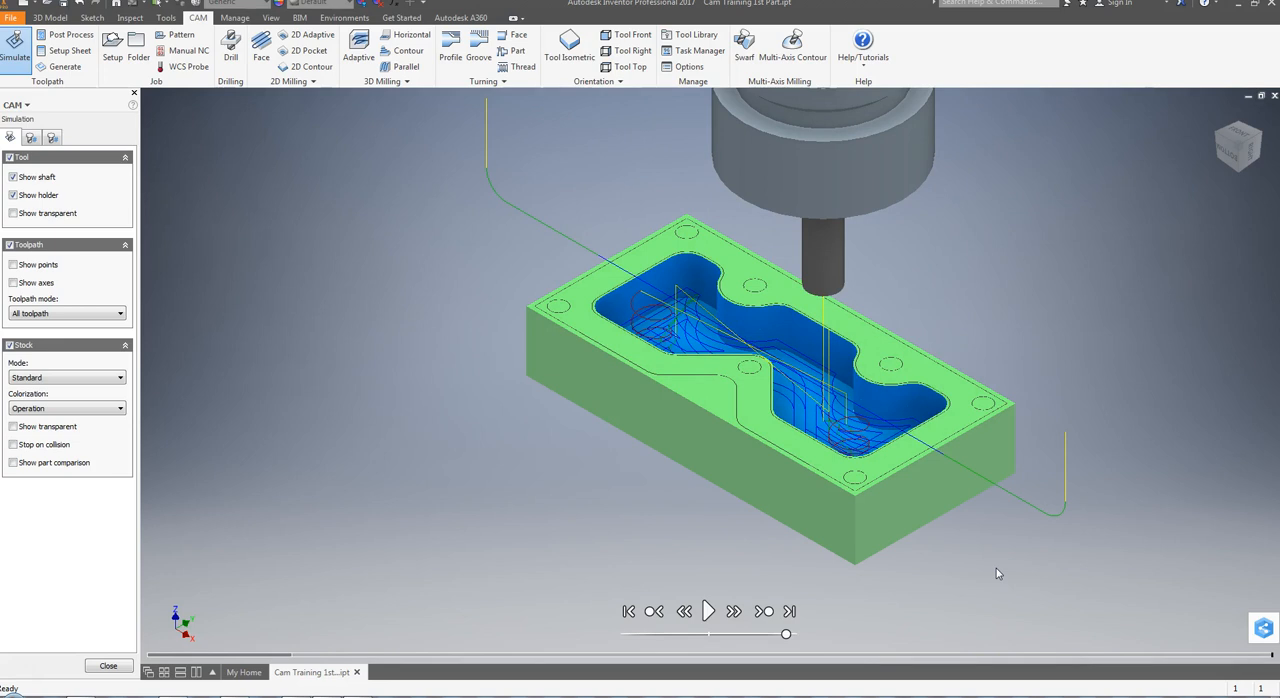
pyautogui.click(104, 666)
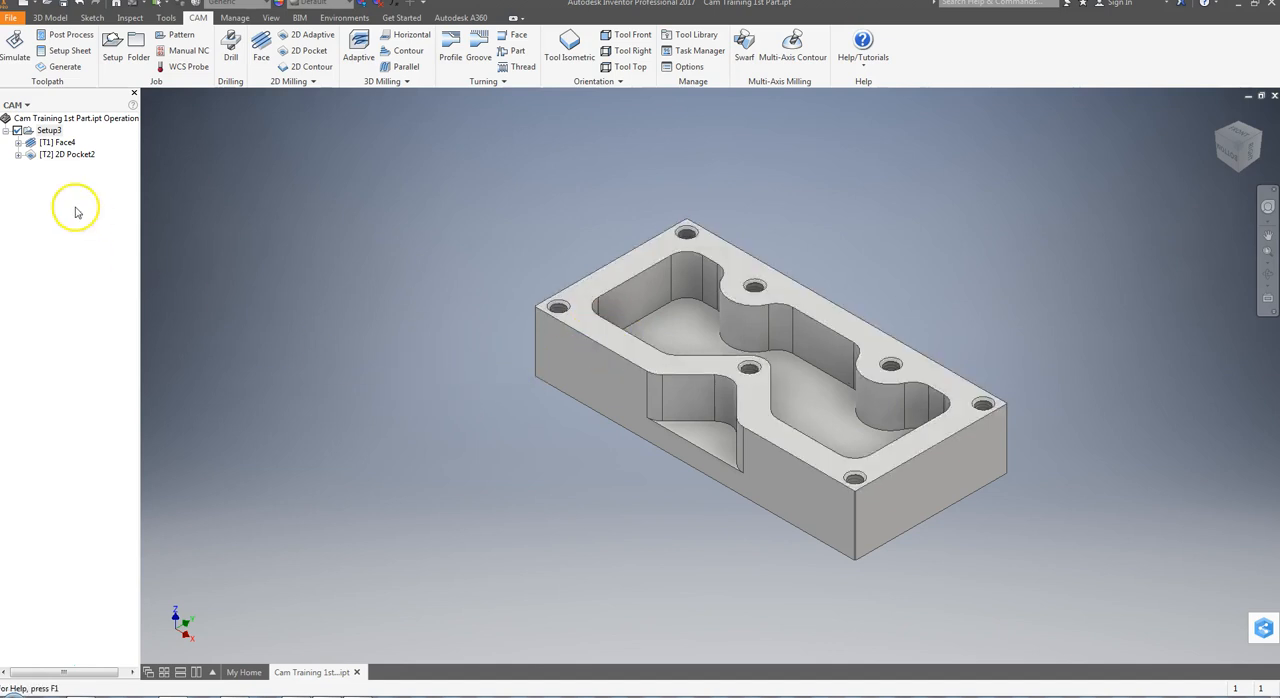
# Copy and paste the pocket operation within the setup, naming the original 2D Pocket2 Rough and the copy 2D Pocket2 Finish
pyautogui.rightClick(59, 156)
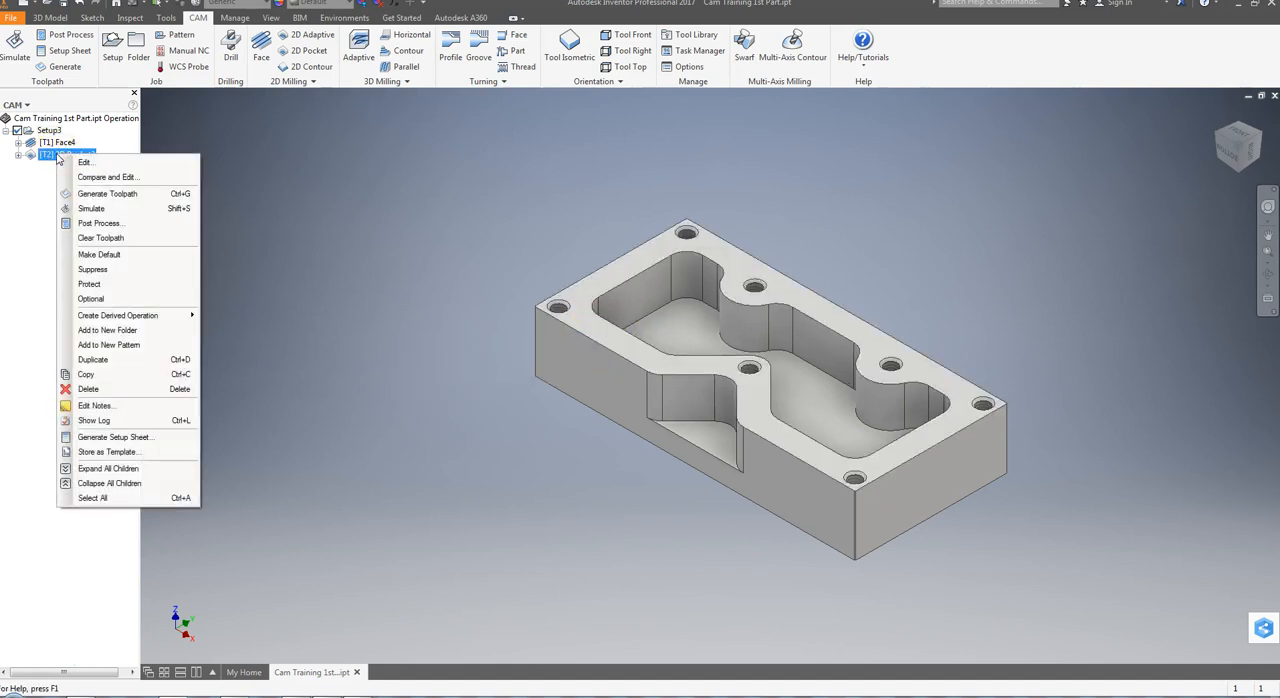
pyautogui.click(84, 378)
pyautogui.rightClick(61, 307)
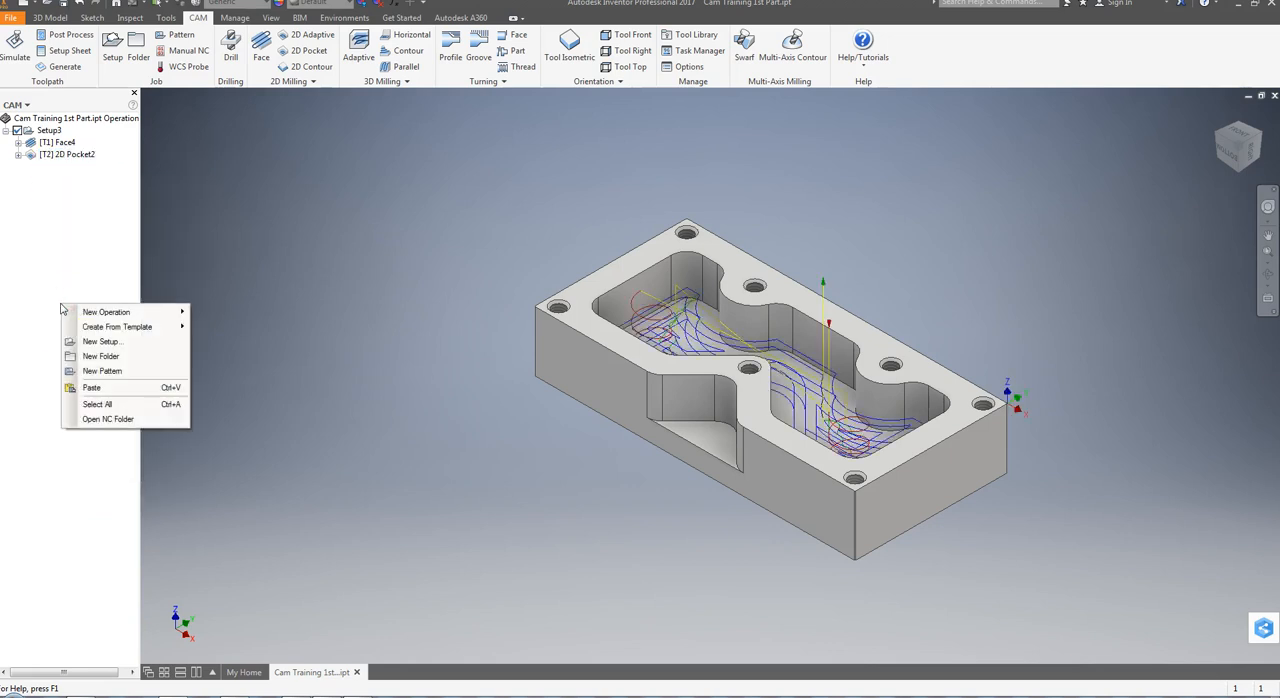
pyautogui.click(91, 387)
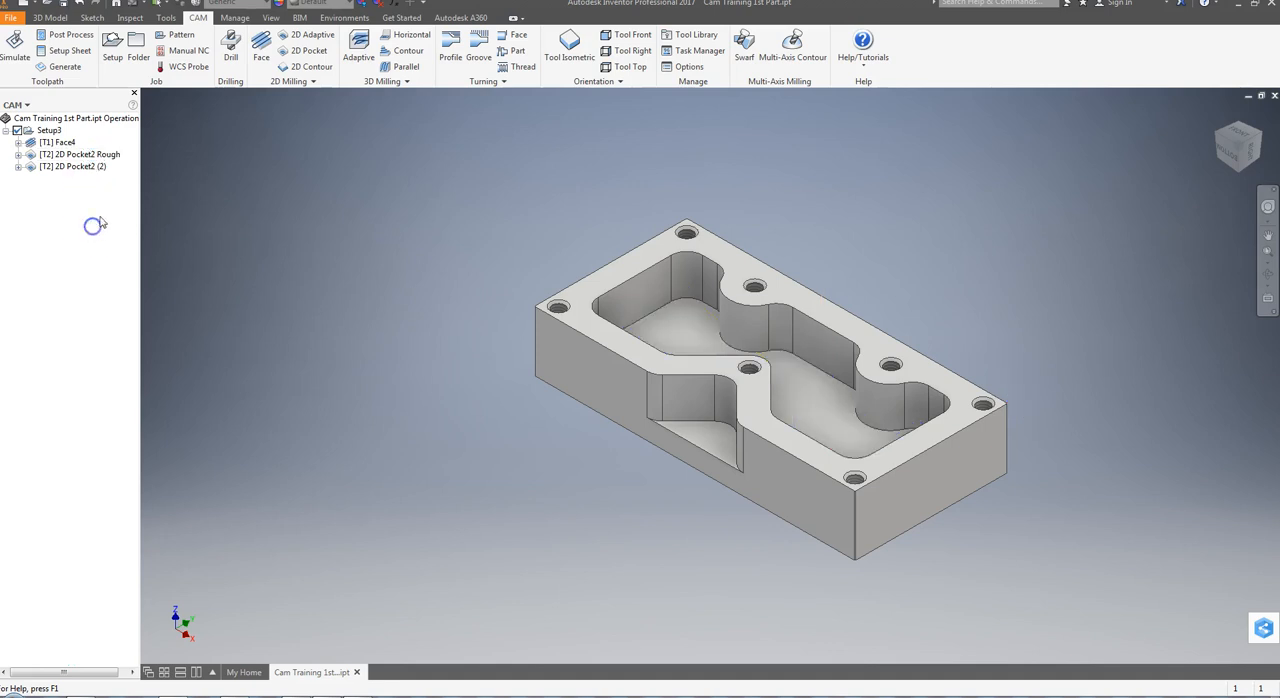
pyautogui.click(89, 168)
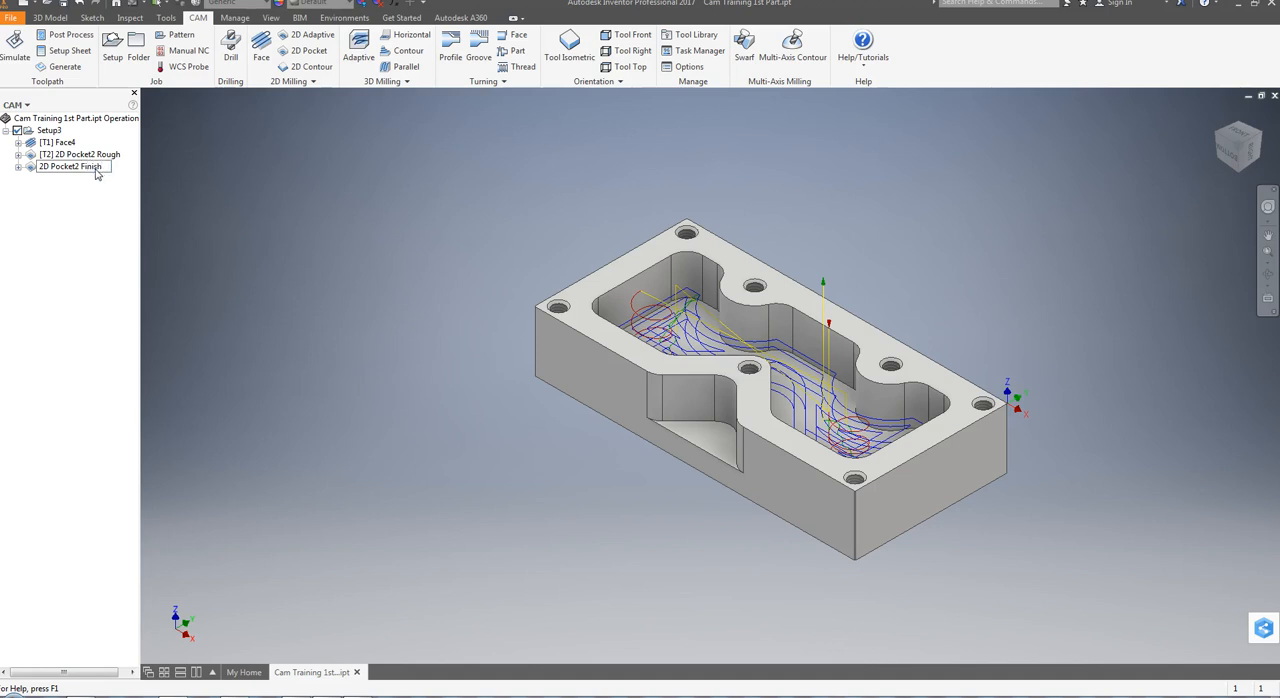
pyautogui.click(97, 193)
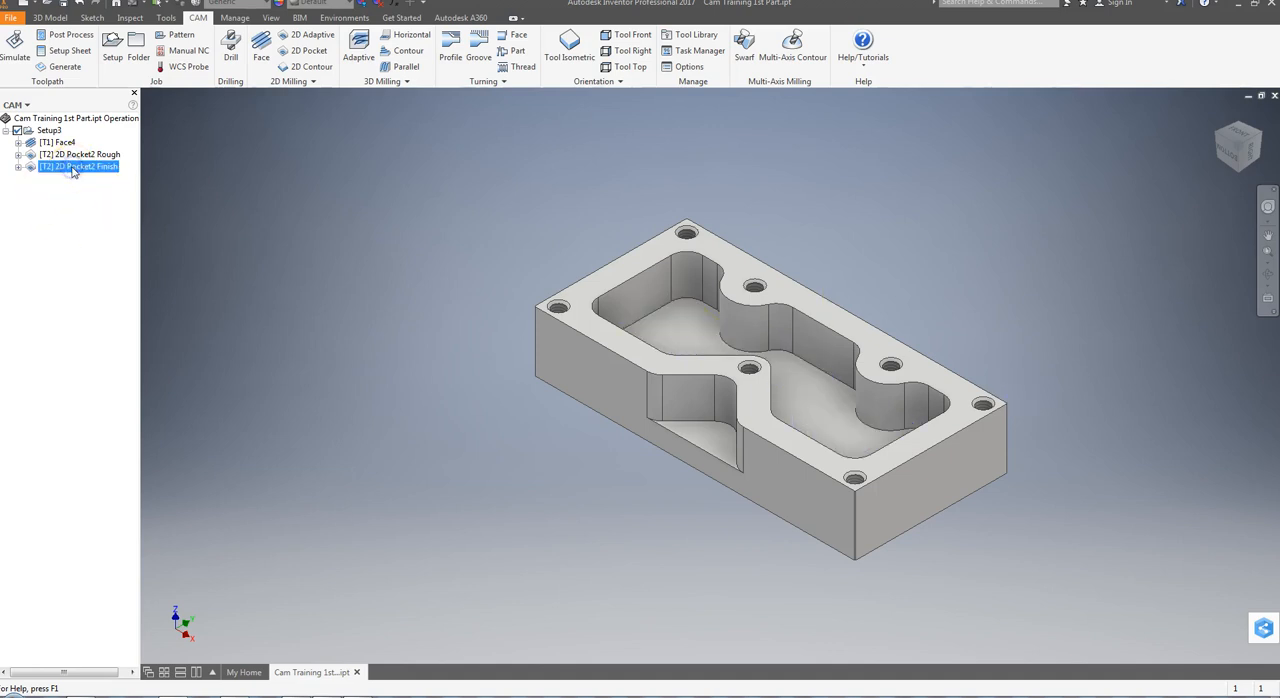
# Edit the 2D Pocket2 Finish operation to turn off Multiple Depths and Stock to Leave, and open its linking settings
pyautogui.doubleClick(72, 167)
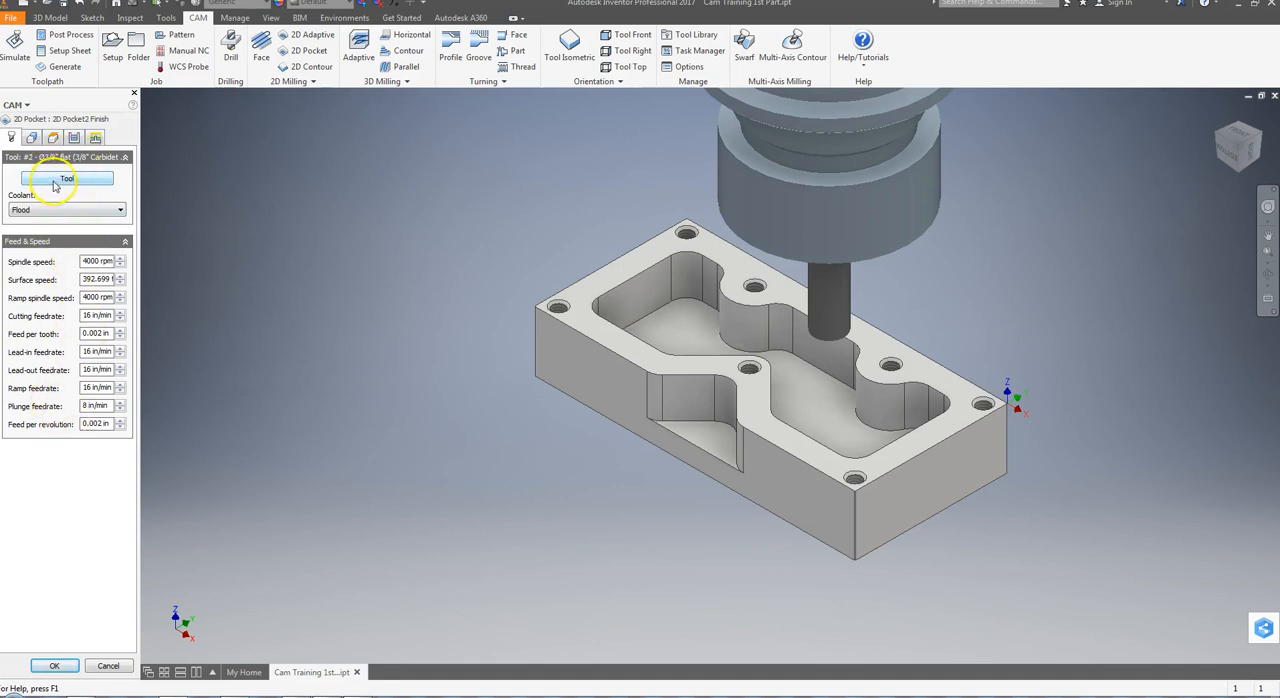
pyautogui.click(30, 138)
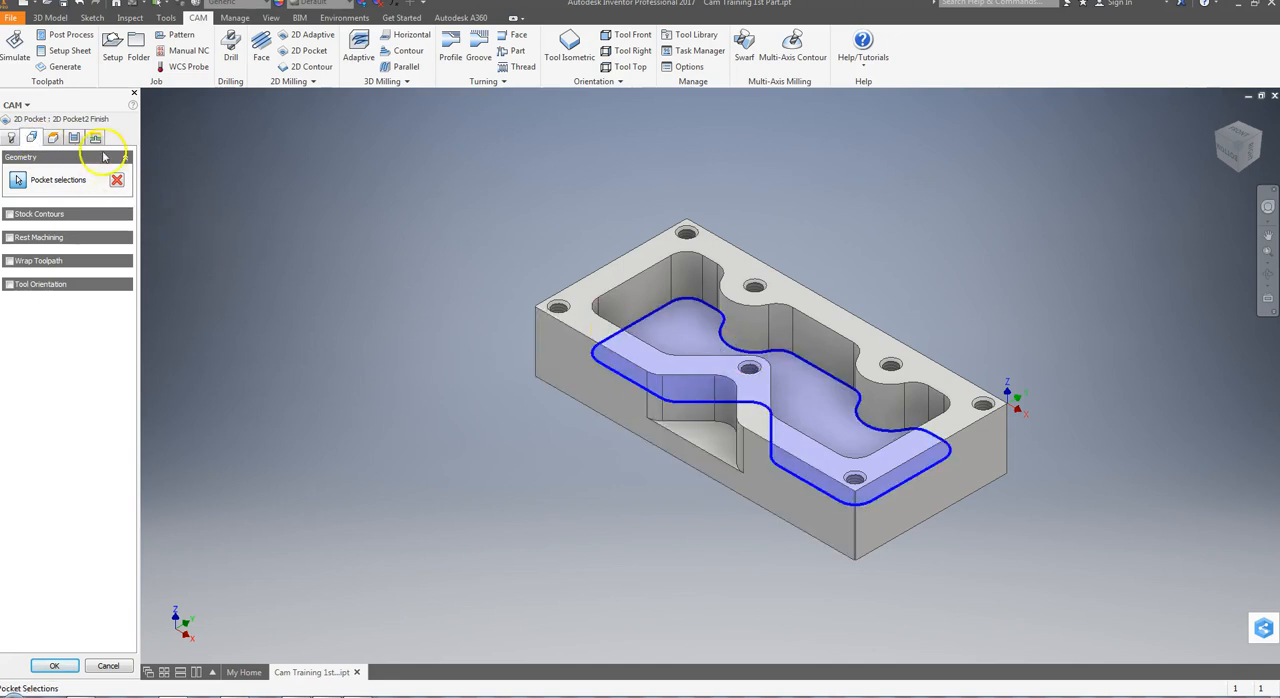
pyautogui.click(55, 138)
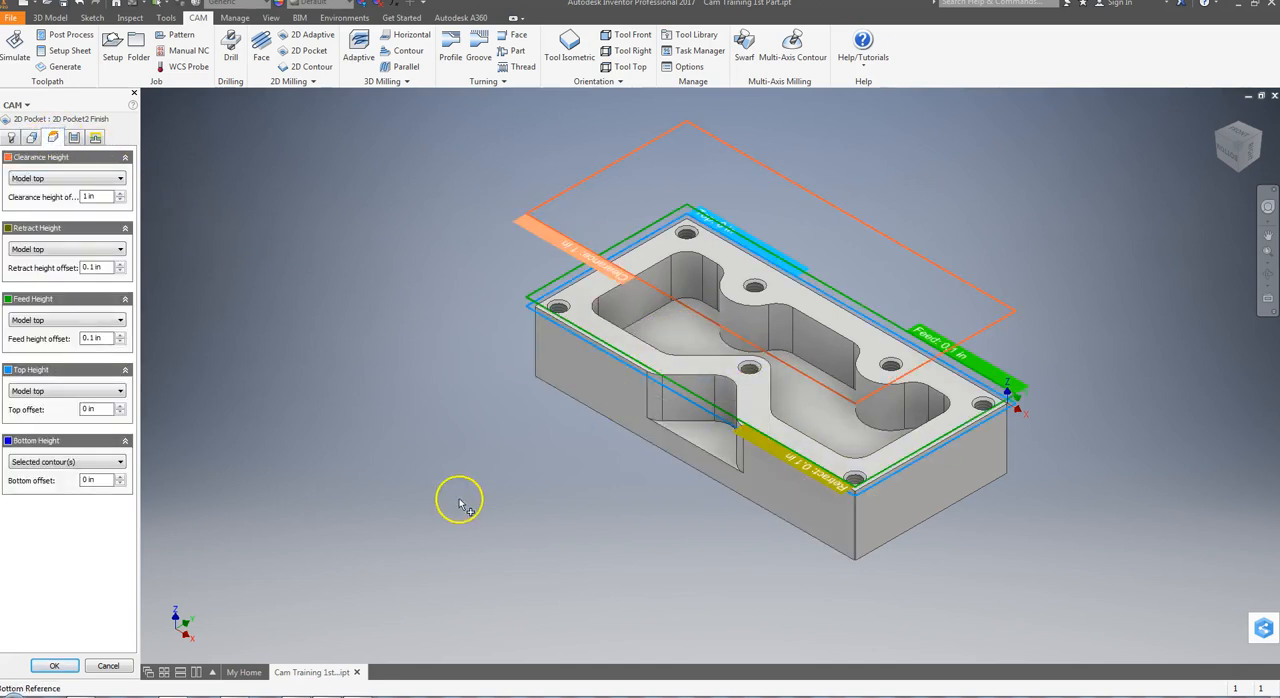
pyautogui.click(74, 138)
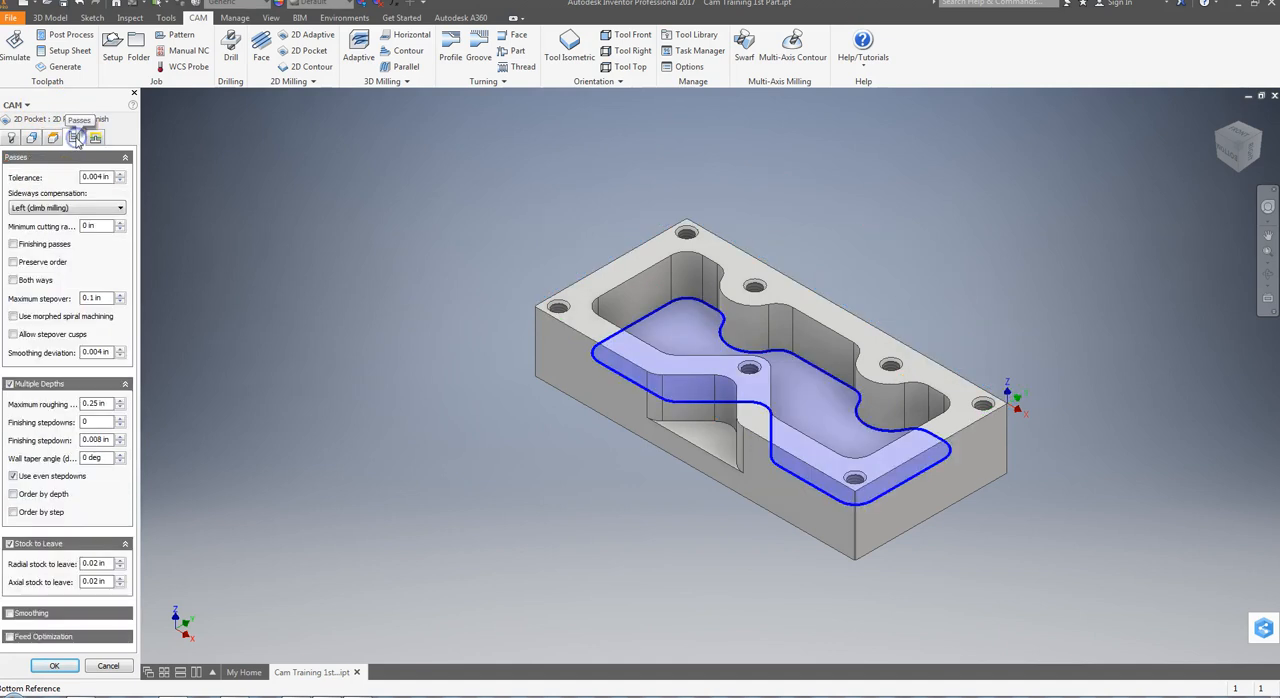
pyautogui.click(80, 175)
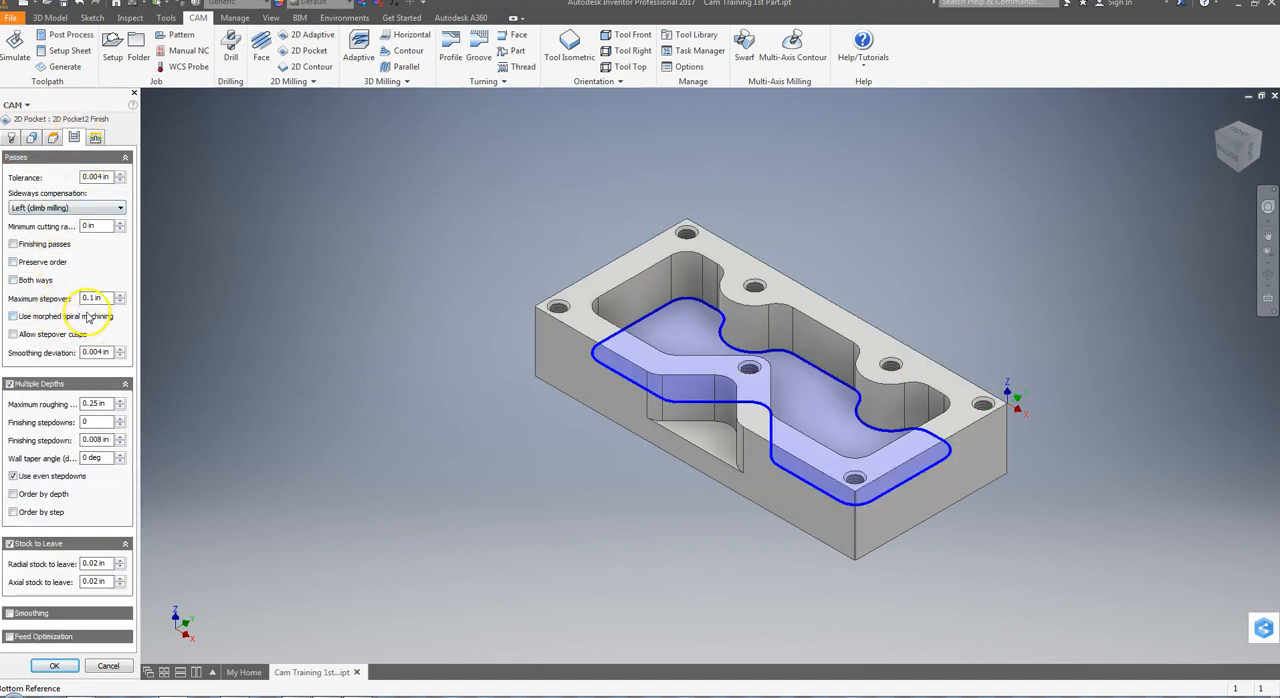
pyautogui.click(9, 385)
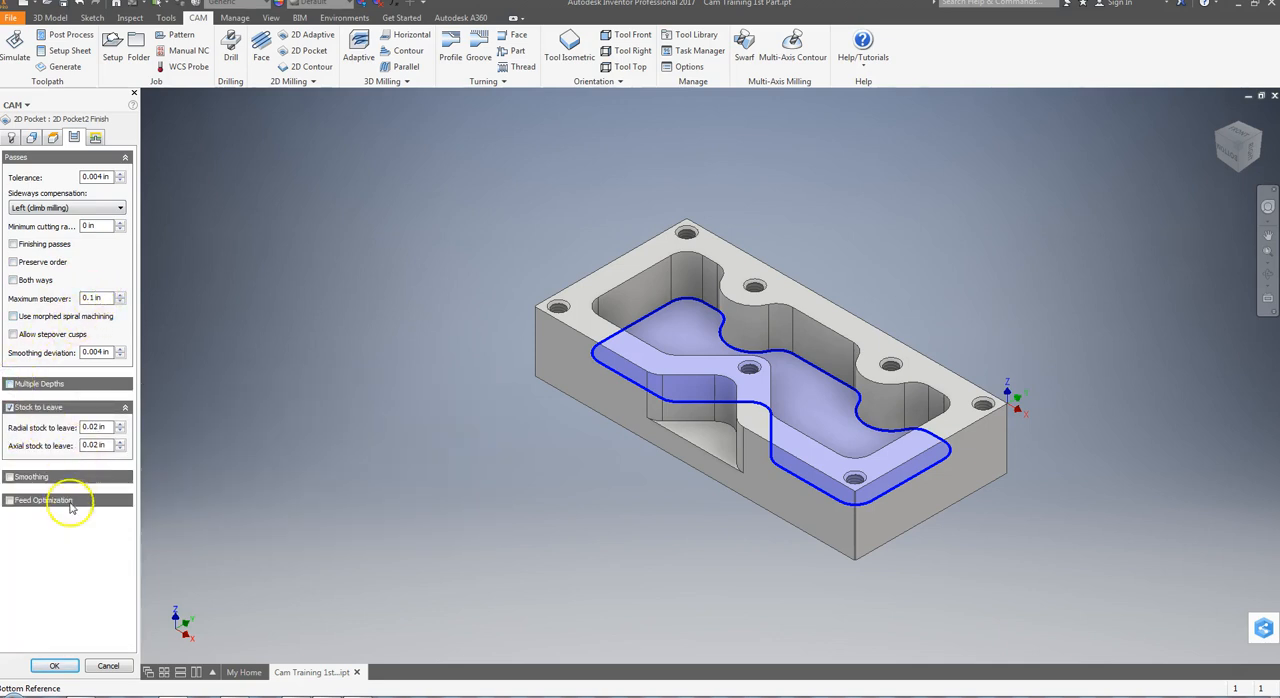
pyautogui.click(9, 407)
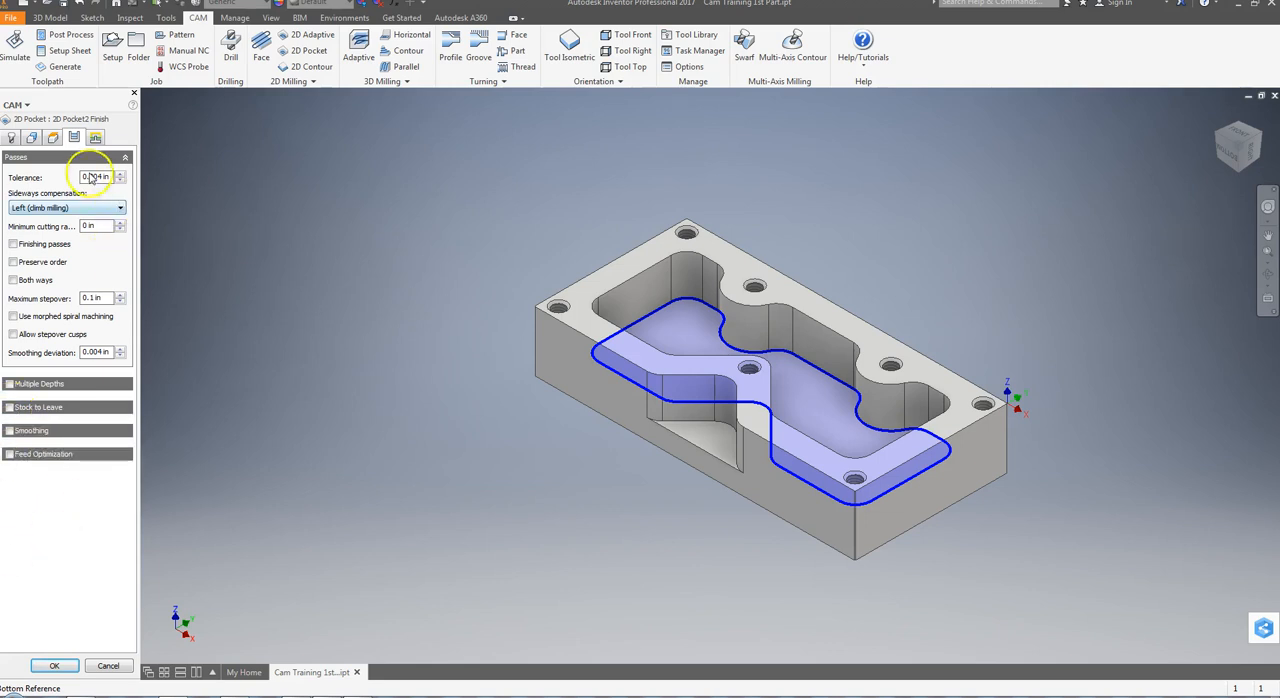
pyautogui.click(96, 138)
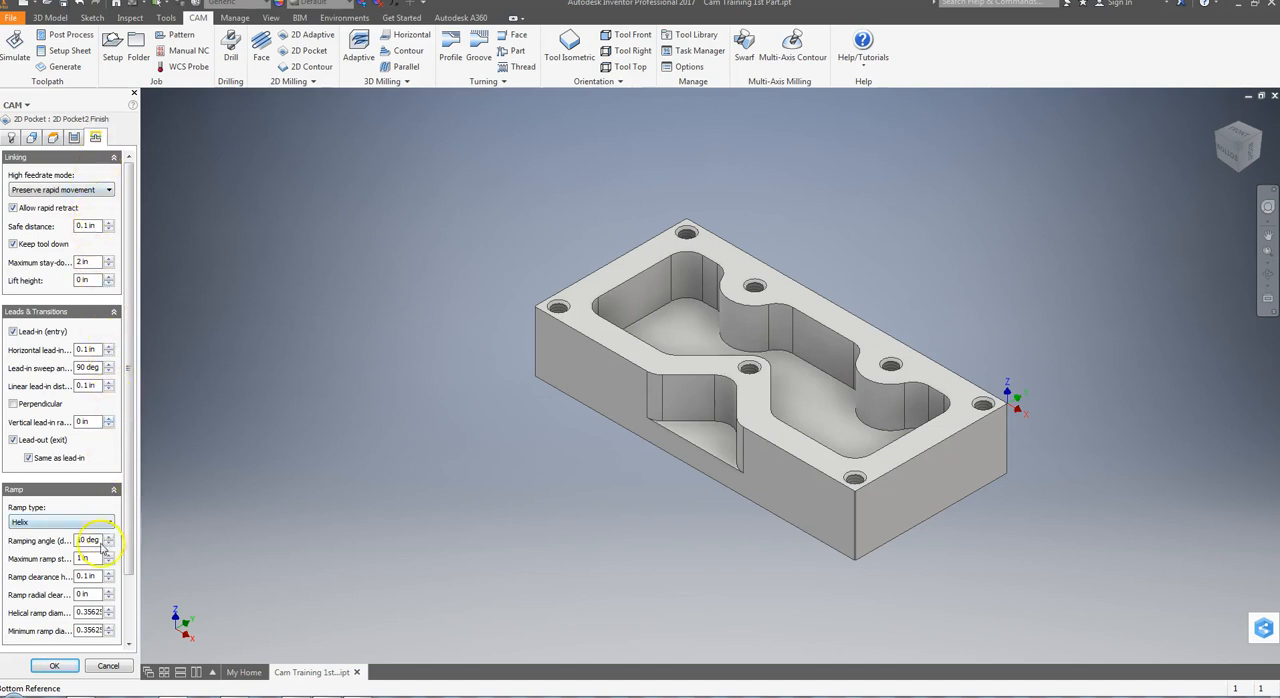
# Accept the 2D Pocket2 Finish settings and examine its generated toolpath from above and in isometric view
pyautogui.click(57, 665)
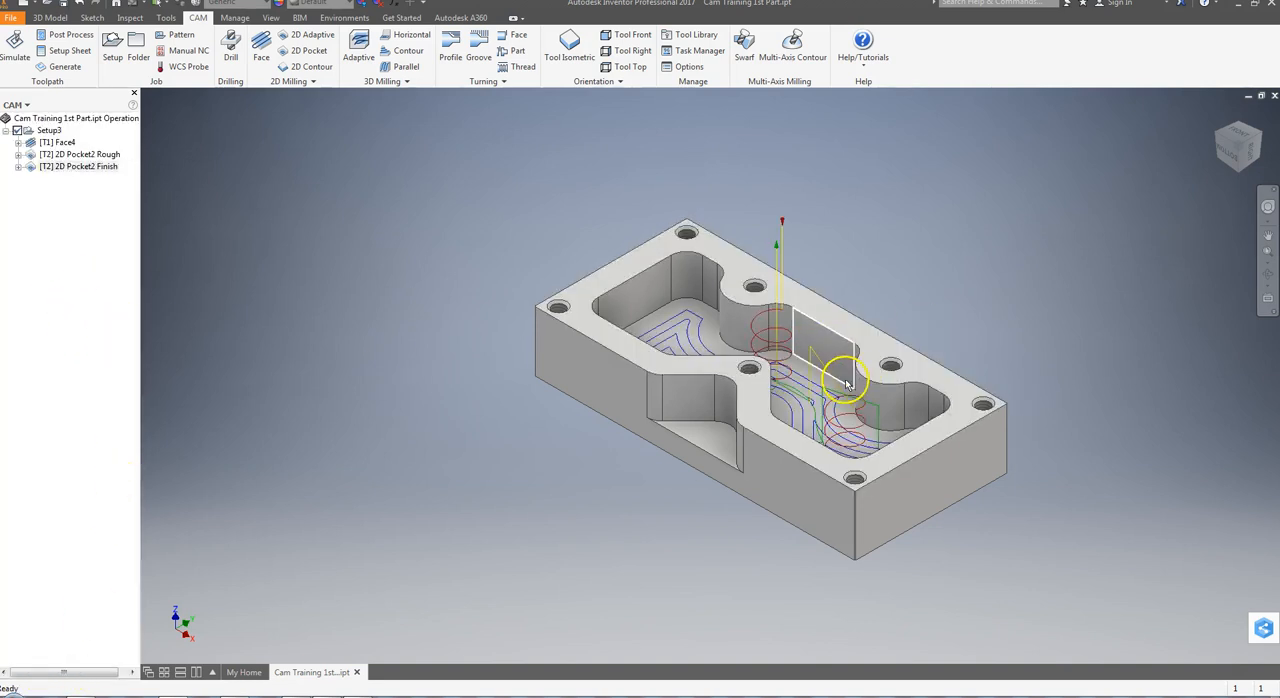
pyautogui.click(1234, 132)
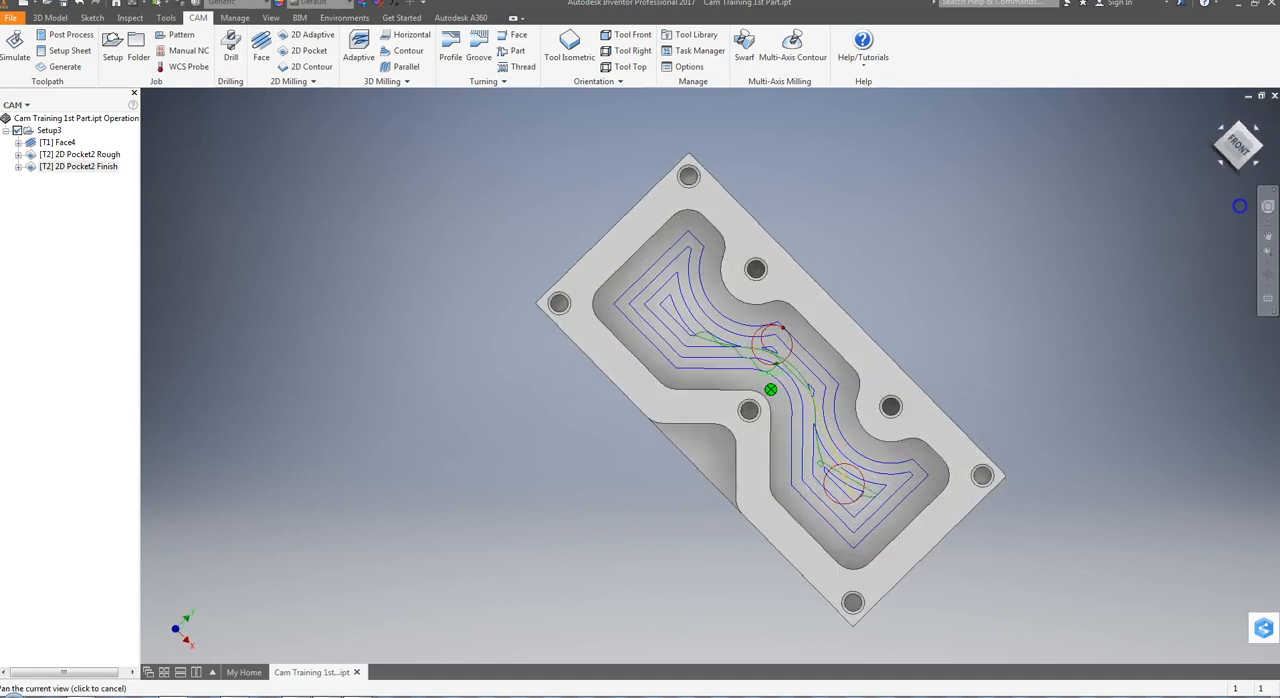
pyautogui.click(1240, 172)
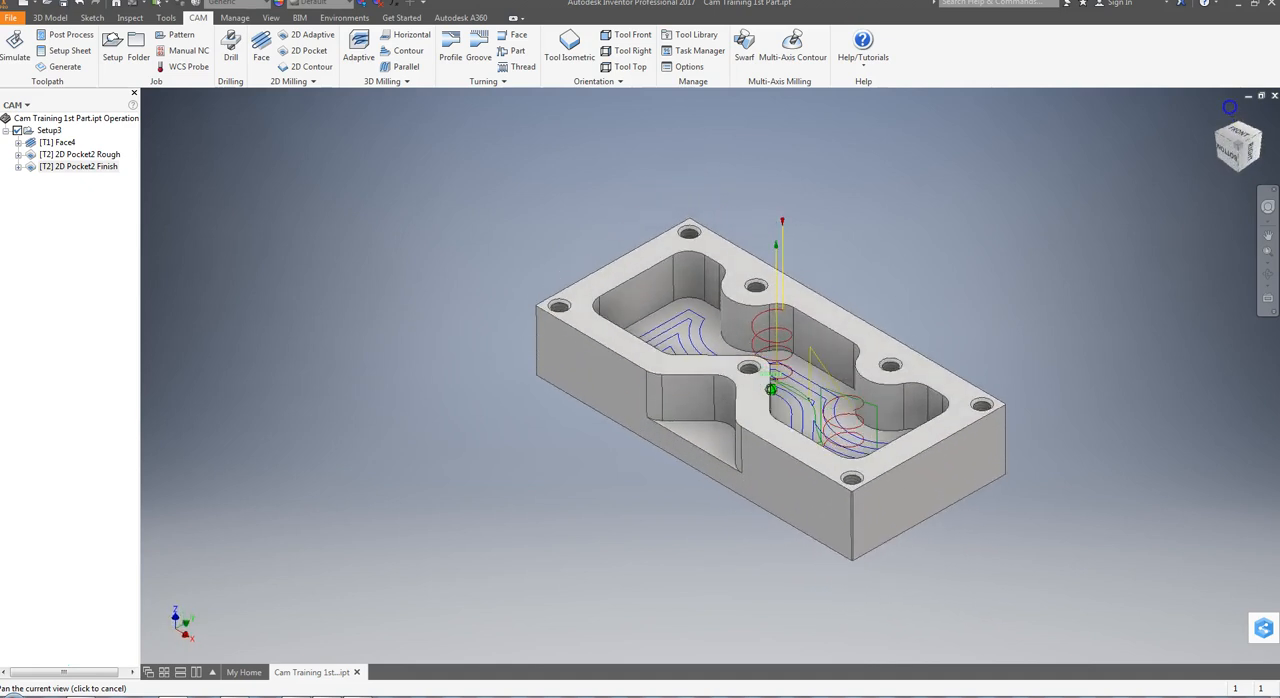
# Simulate all operations of Setup3 through to the end at a faster playback speed, and close the simulation
pyautogui.click(47, 131)
pyautogui.click(15, 48)
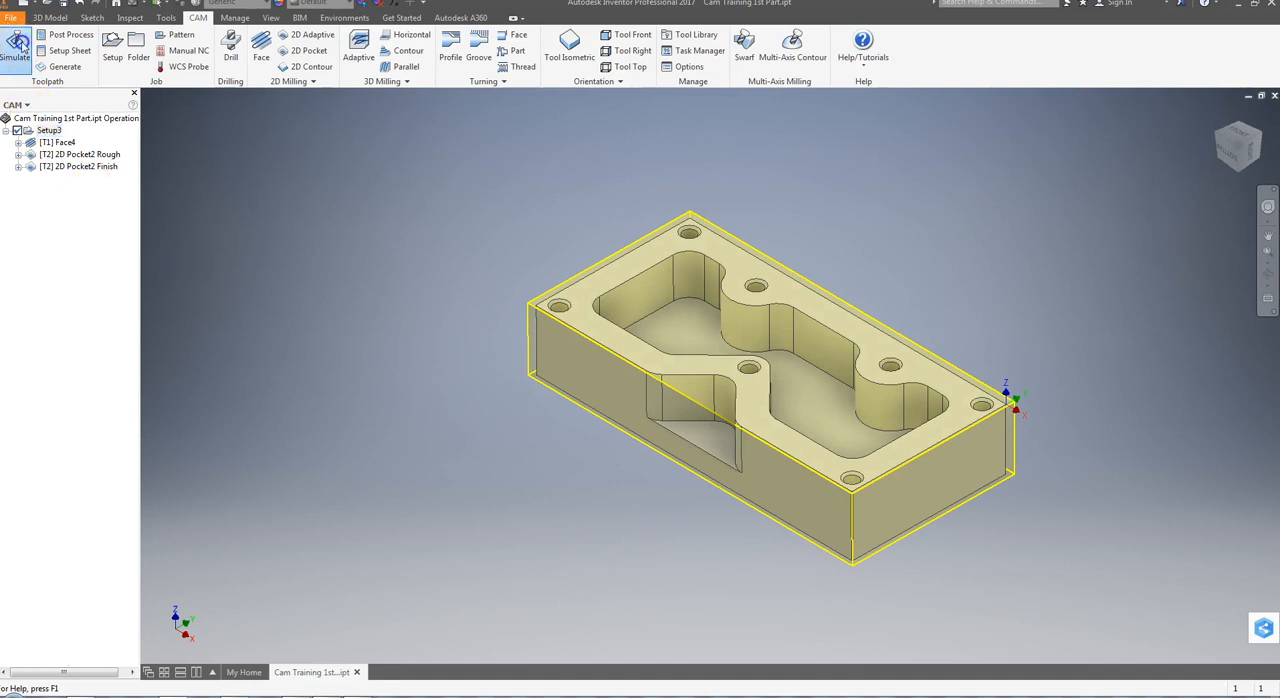
pyautogui.click(708, 611)
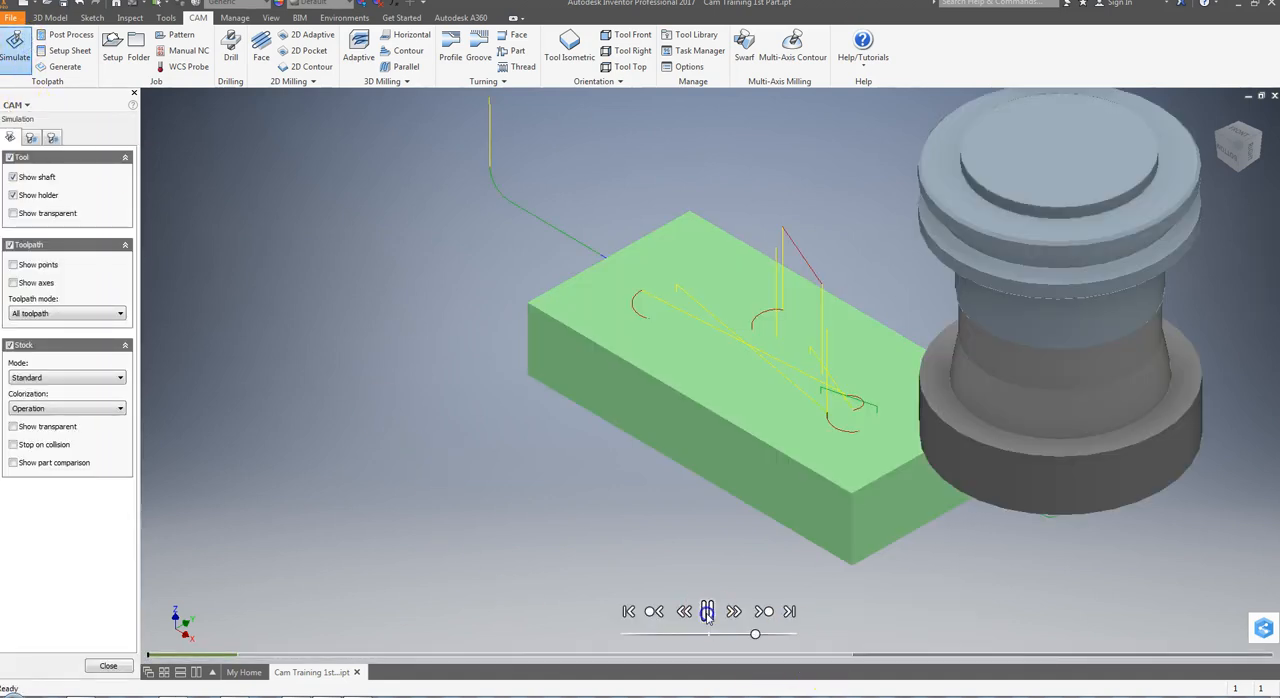
pyautogui.moveTo(755, 635)
pyautogui.mouseDown()
pyautogui.moveTo(791, 634)
pyautogui.moveTo(778, 634)
pyautogui.mouseUp()
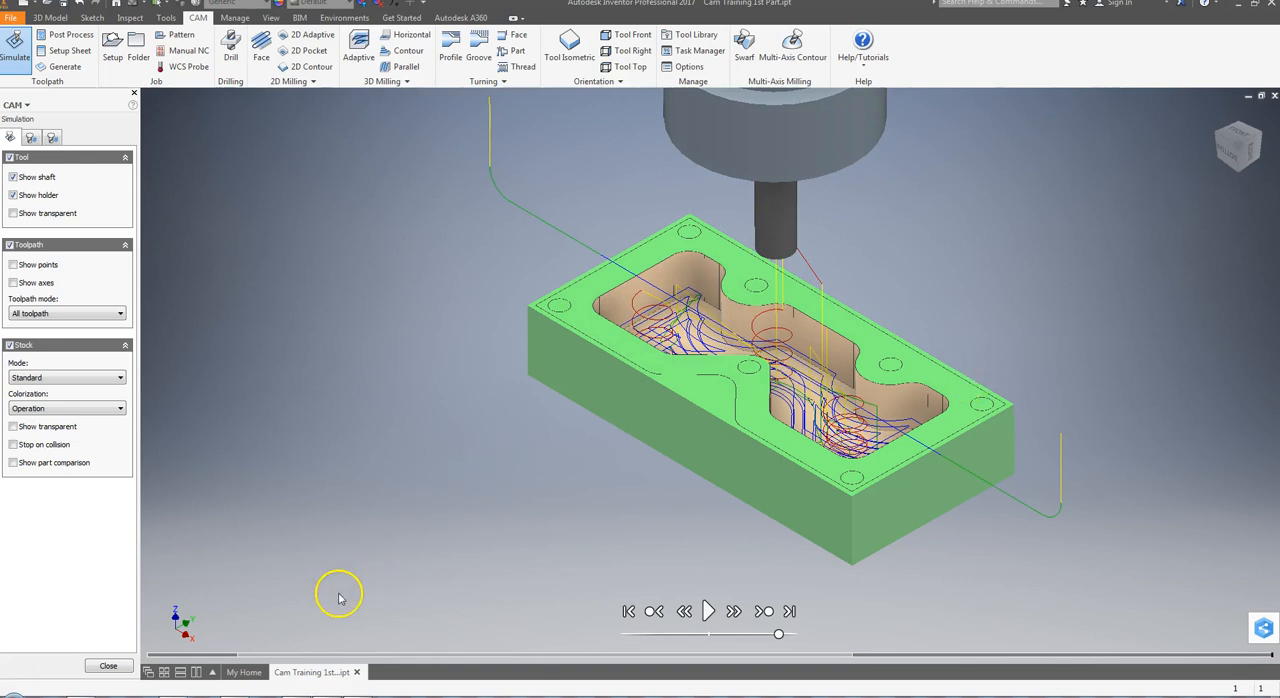
pyautogui.click(108, 666)
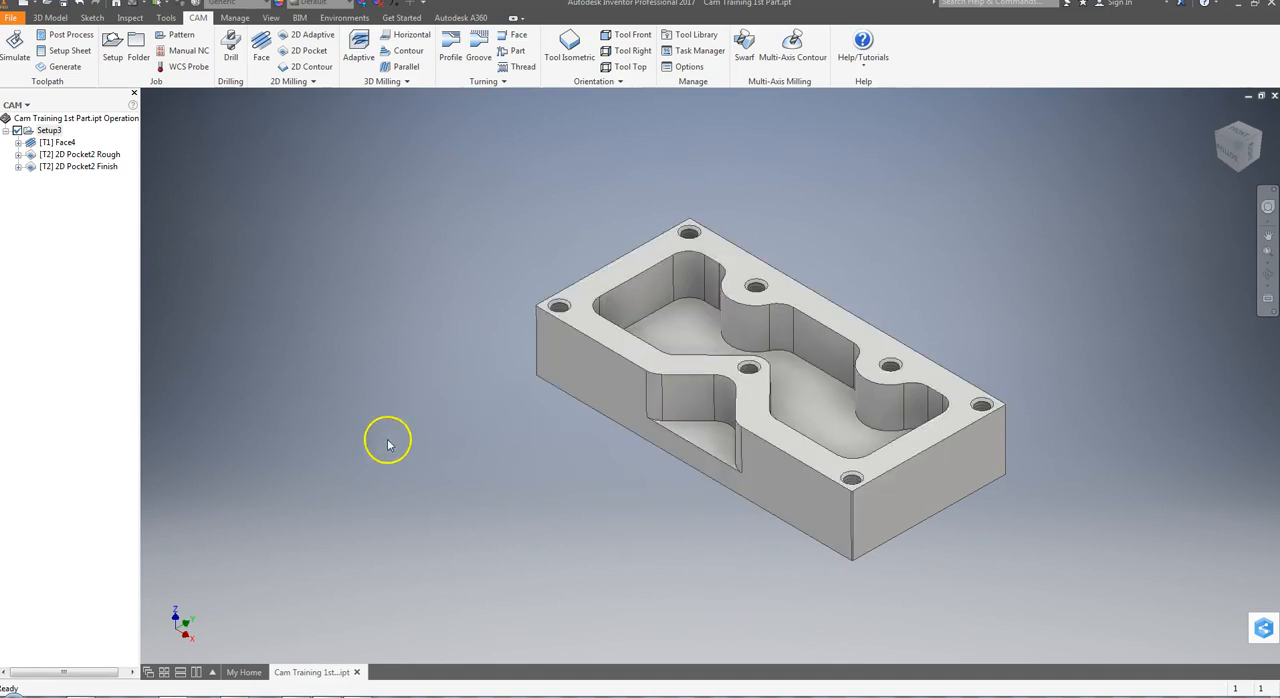
# Start a 2D Contour operation with the #2 3/8" flat mill from the CAM library and select the part's bottom outer edge loop
pyautogui.click(296, 68)
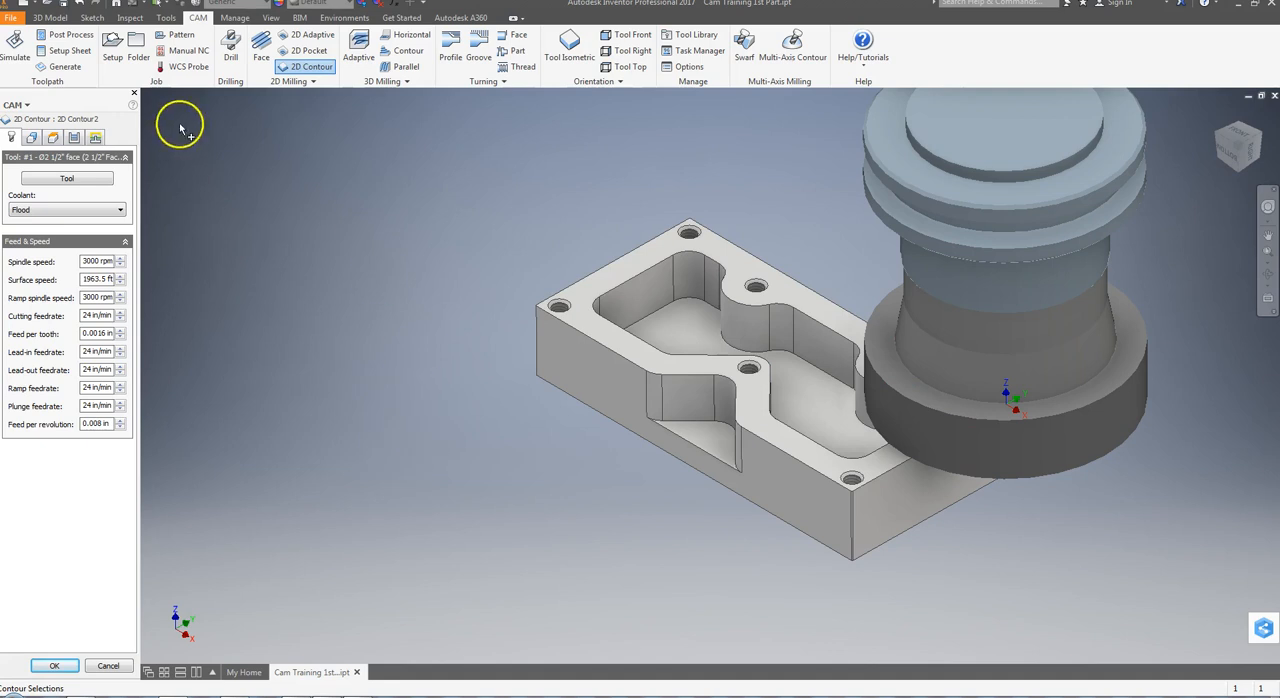
pyautogui.click(66, 180)
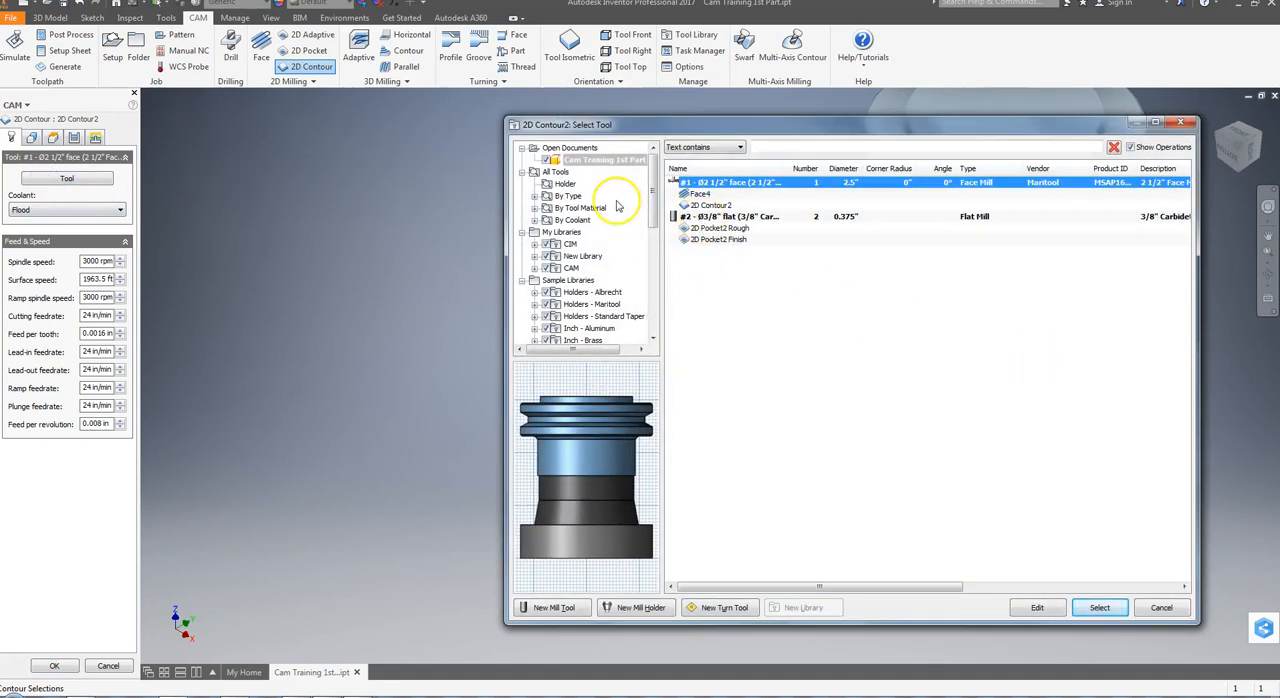
pyautogui.click(571, 268)
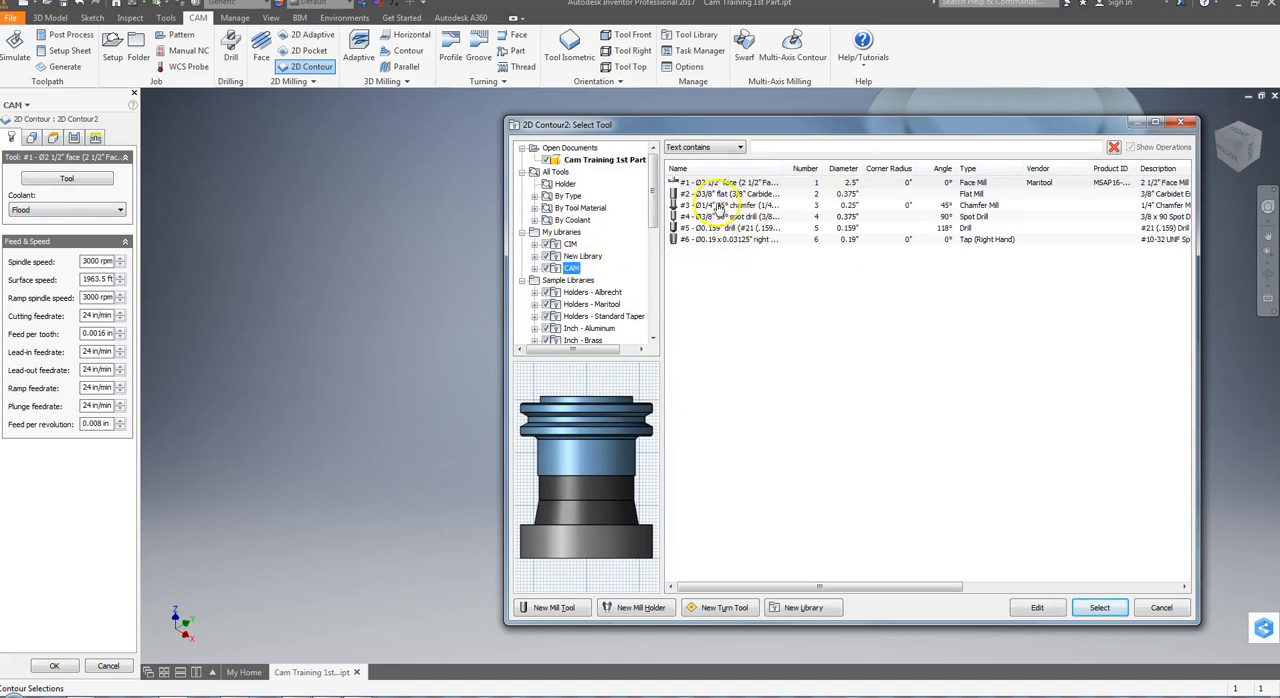
pyautogui.click(708, 195)
pyautogui.click(1099, 607)
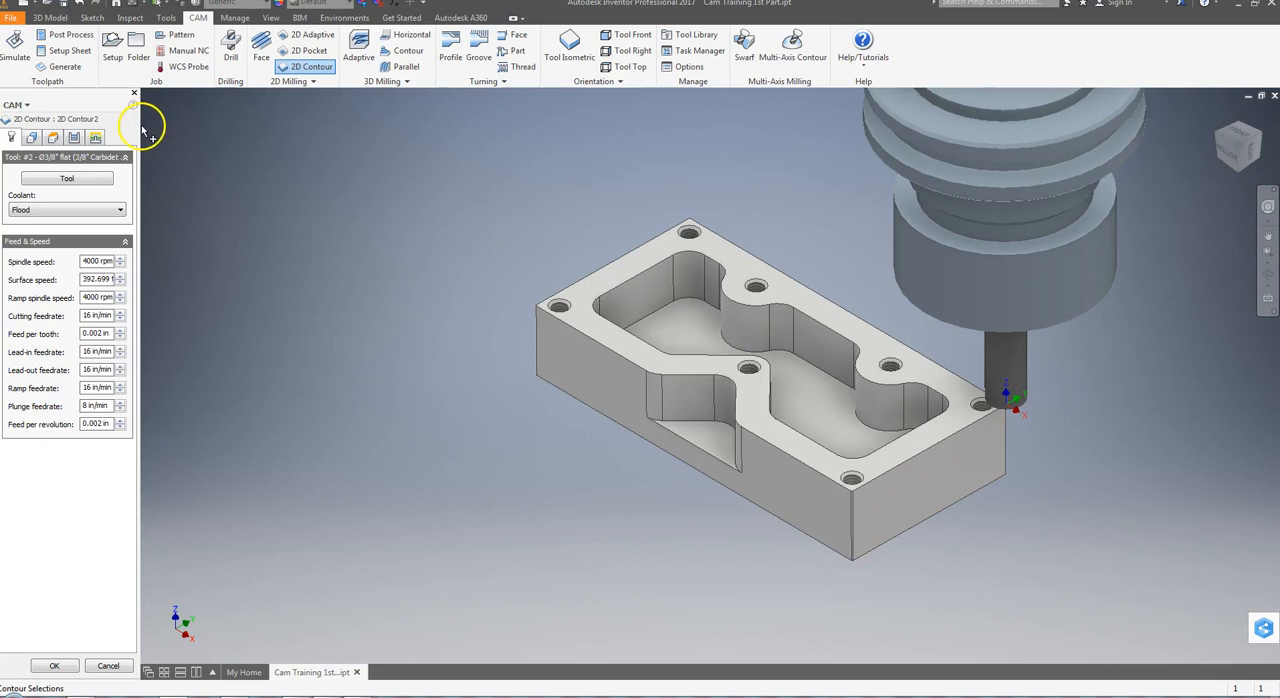
pyautogui.click(31, 137)
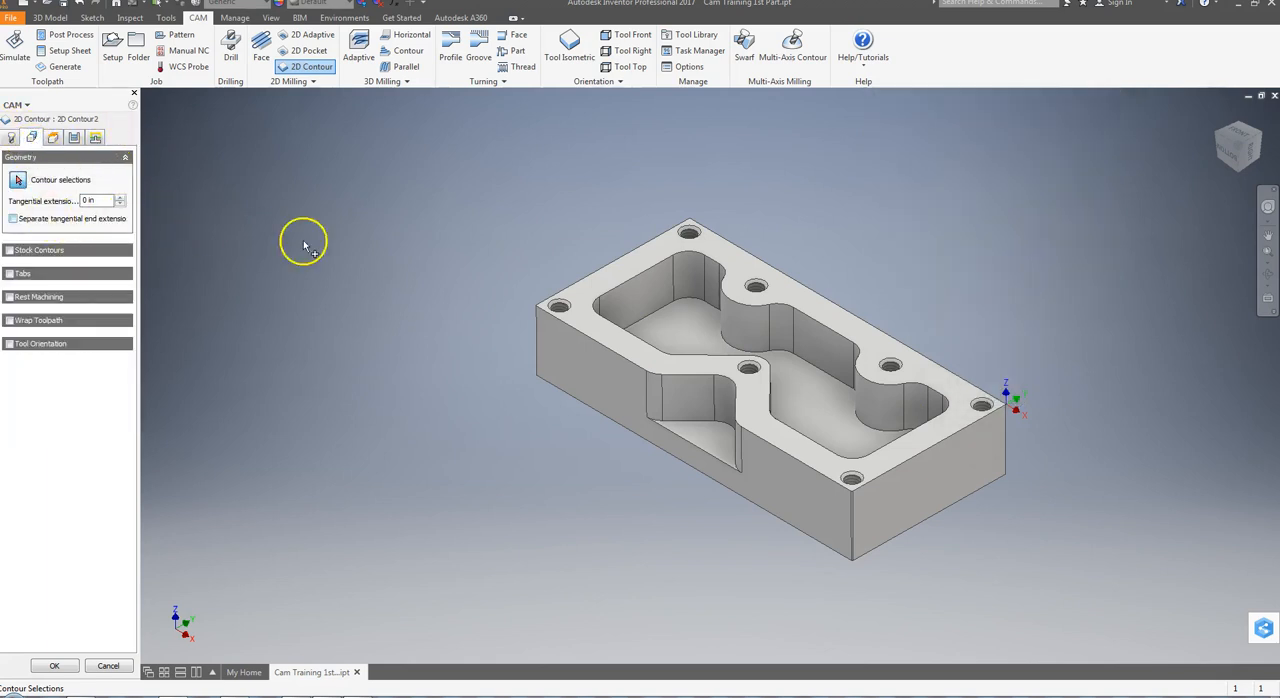
pyautogui.click(596, 414)
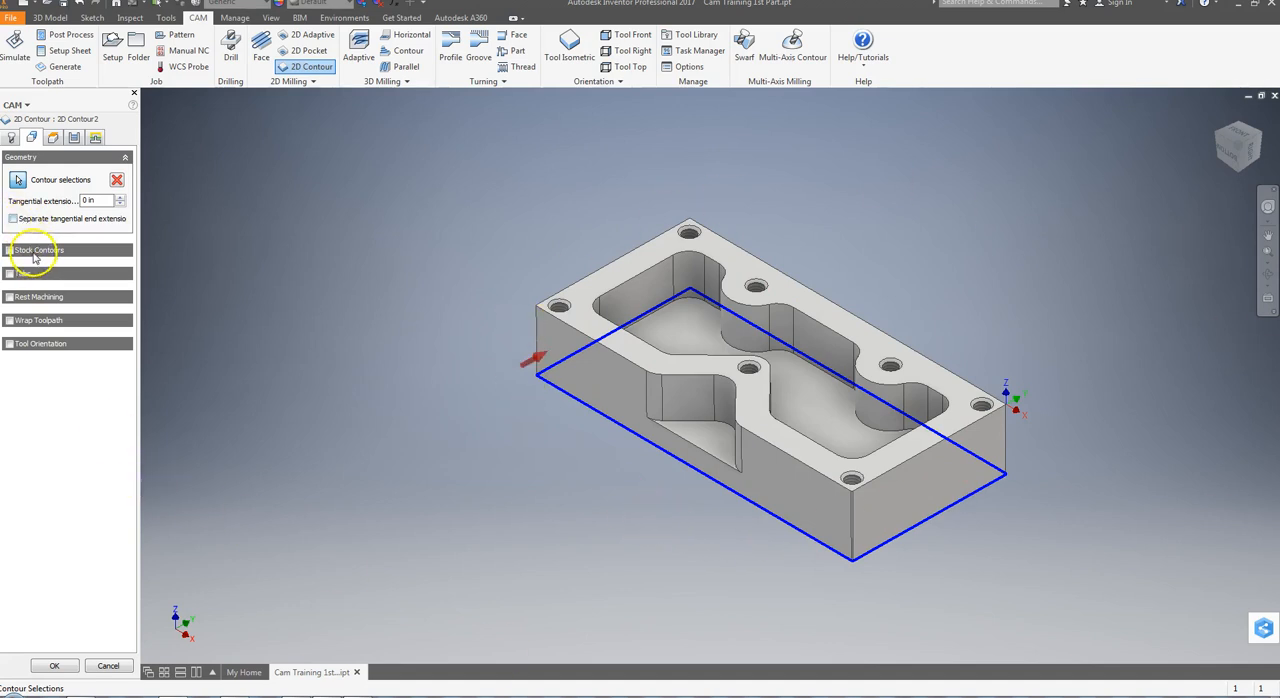
# Reference the contour's clearance, retract, feed and top heights to Model top
pyautogui.click(52, 138)
pyautogui.click(70, 178)
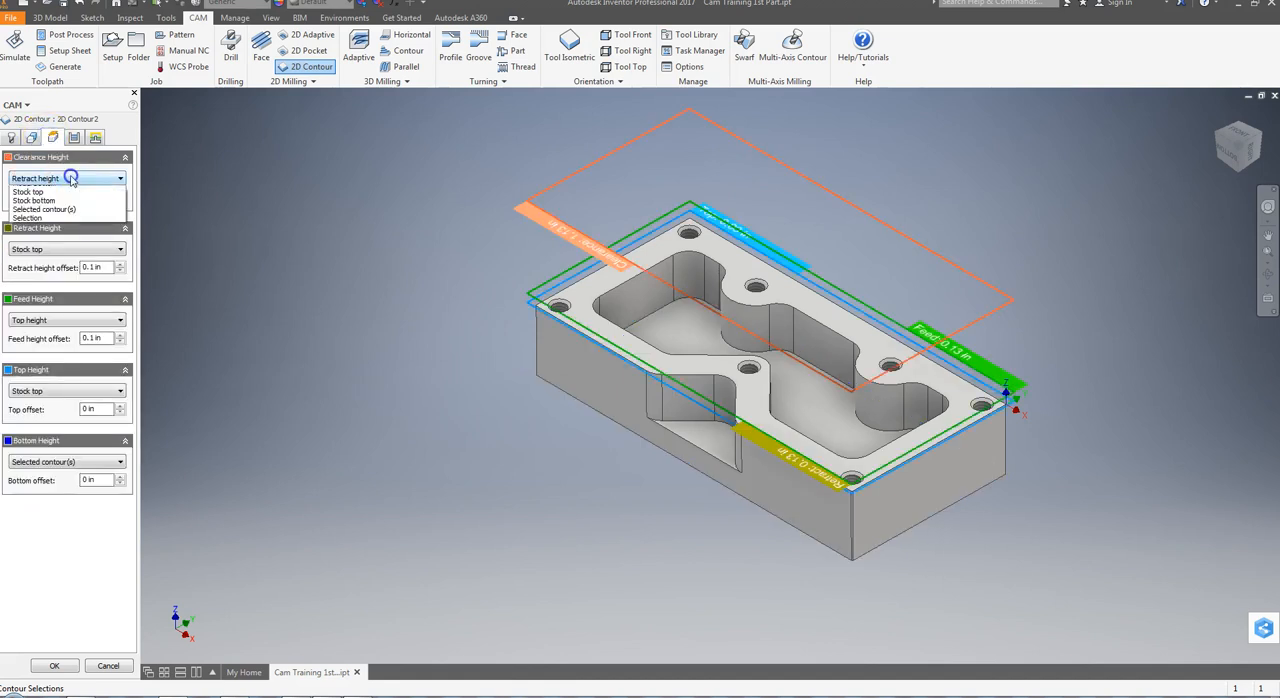
pyautogui.click(42, 226)
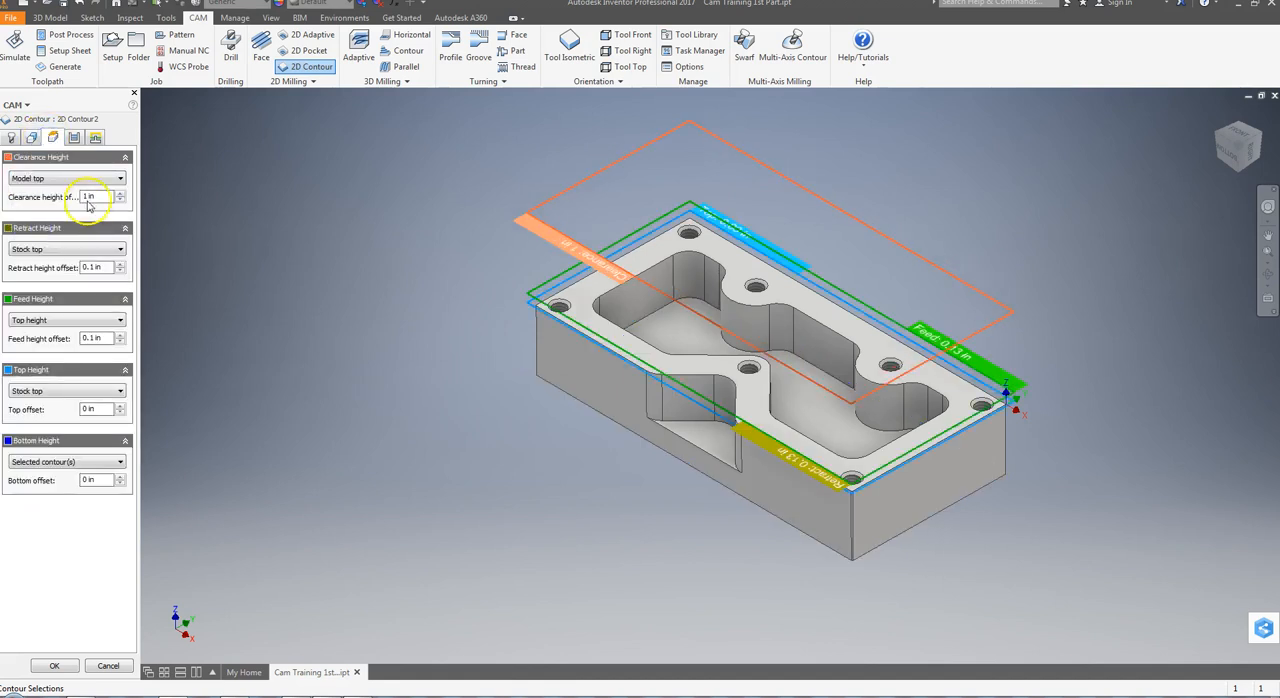
pyautogui.click(41, 250)
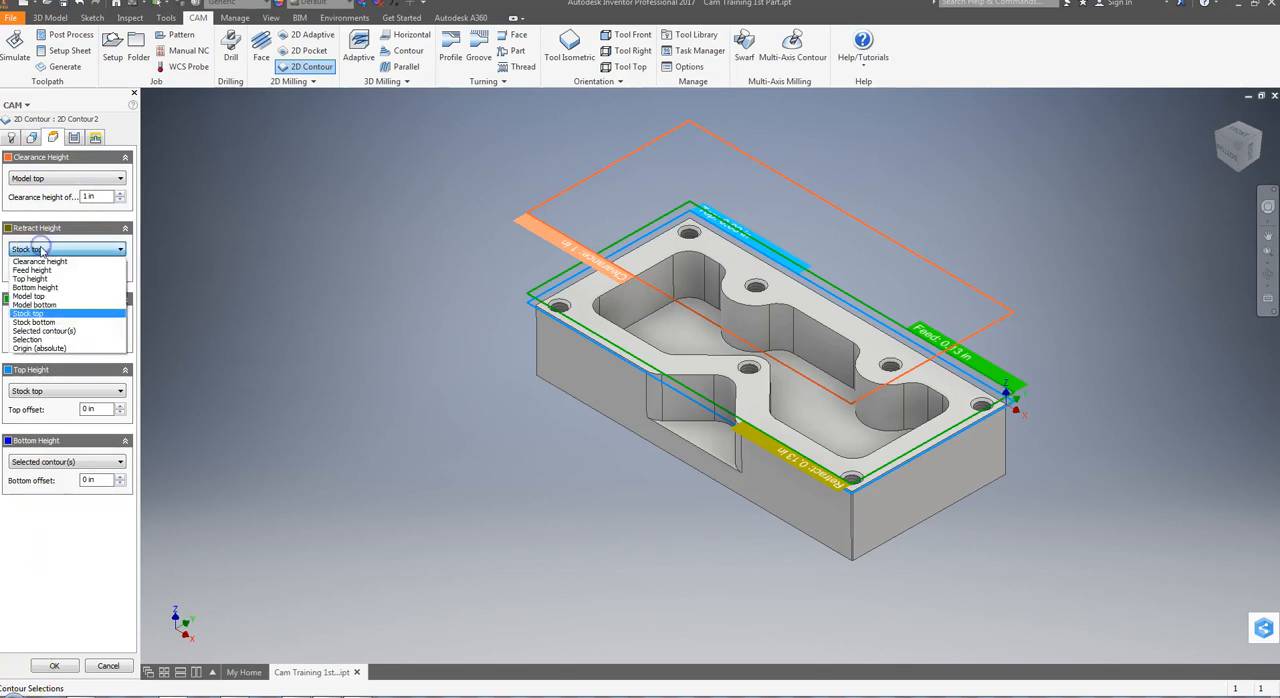
pyautogui.click(30, 296)
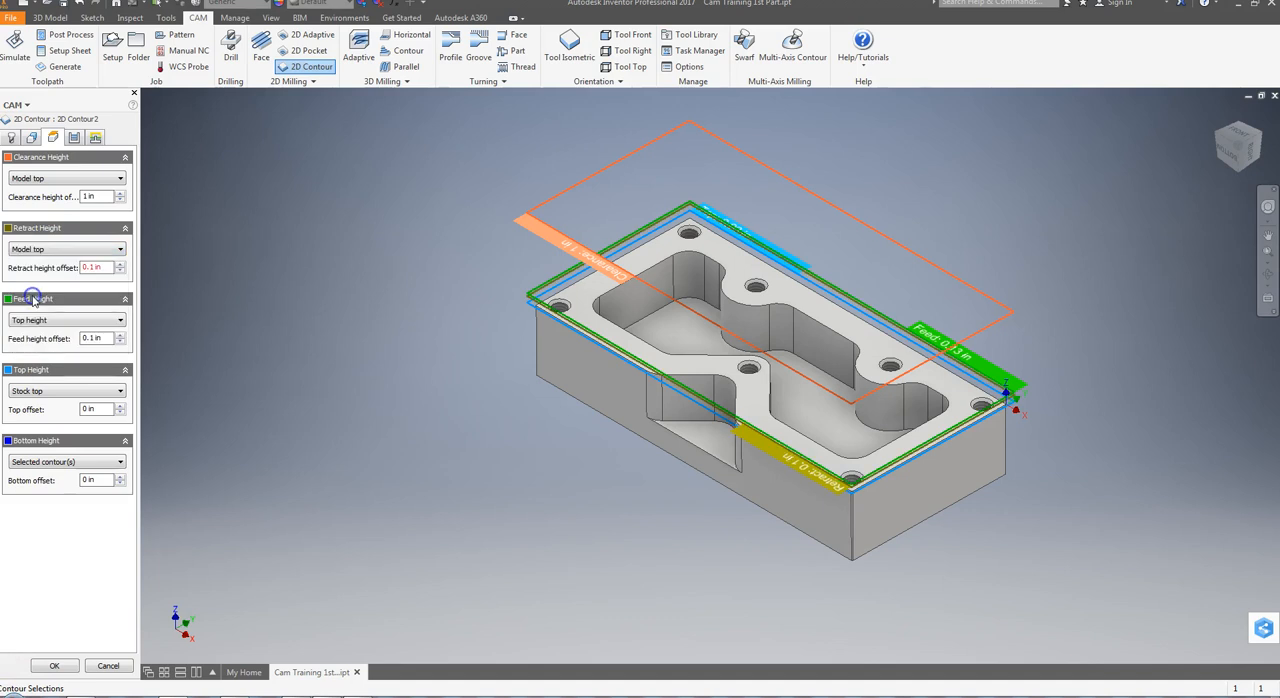
pyautogui.click(38, 320)
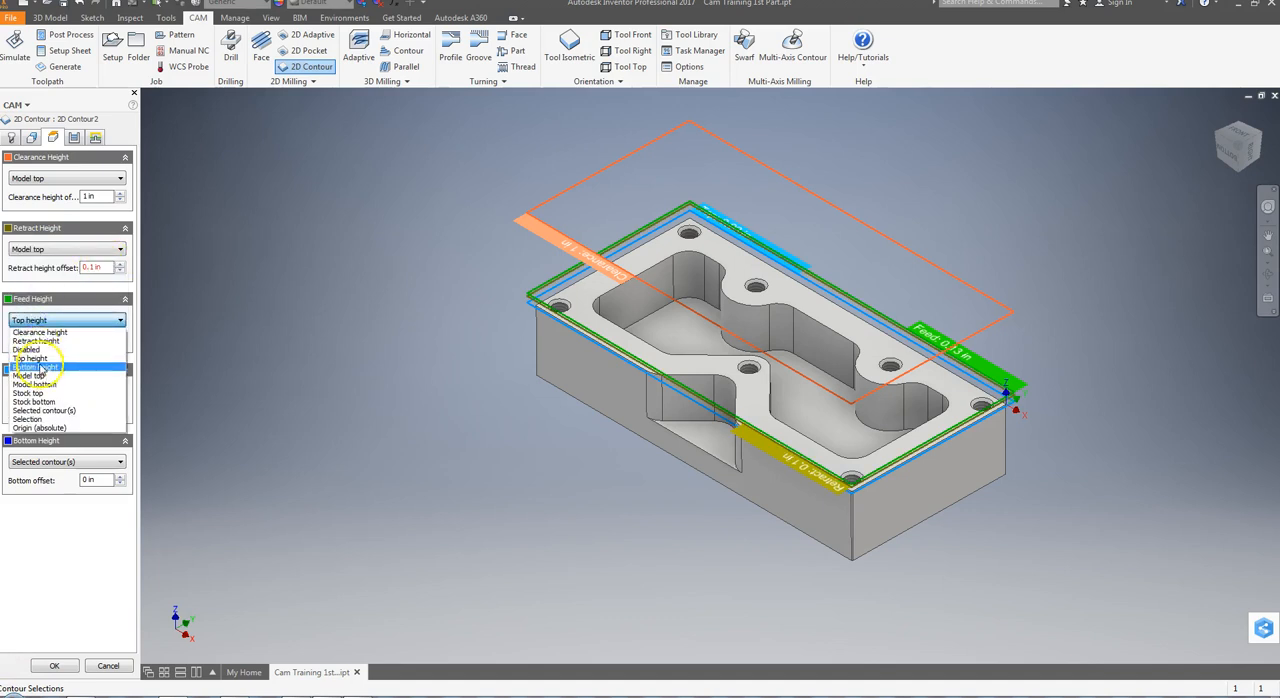
pyautogui.click(34, 375)
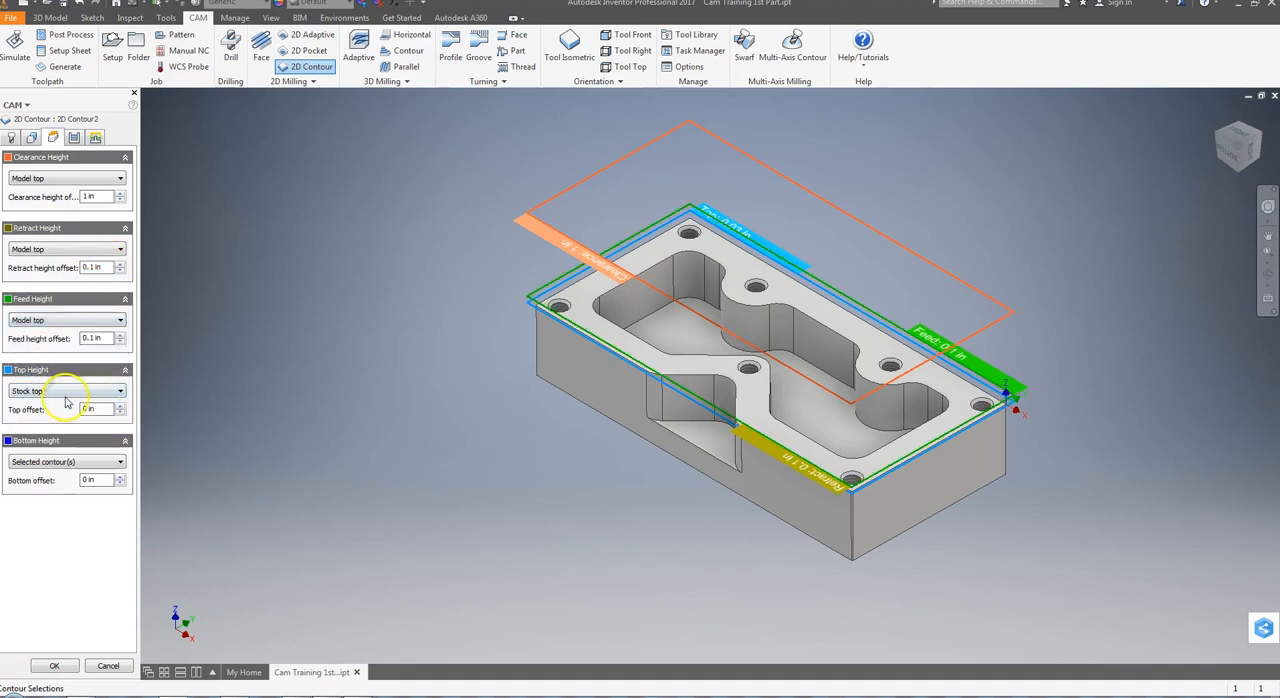
pyautogui.click(33, 390)
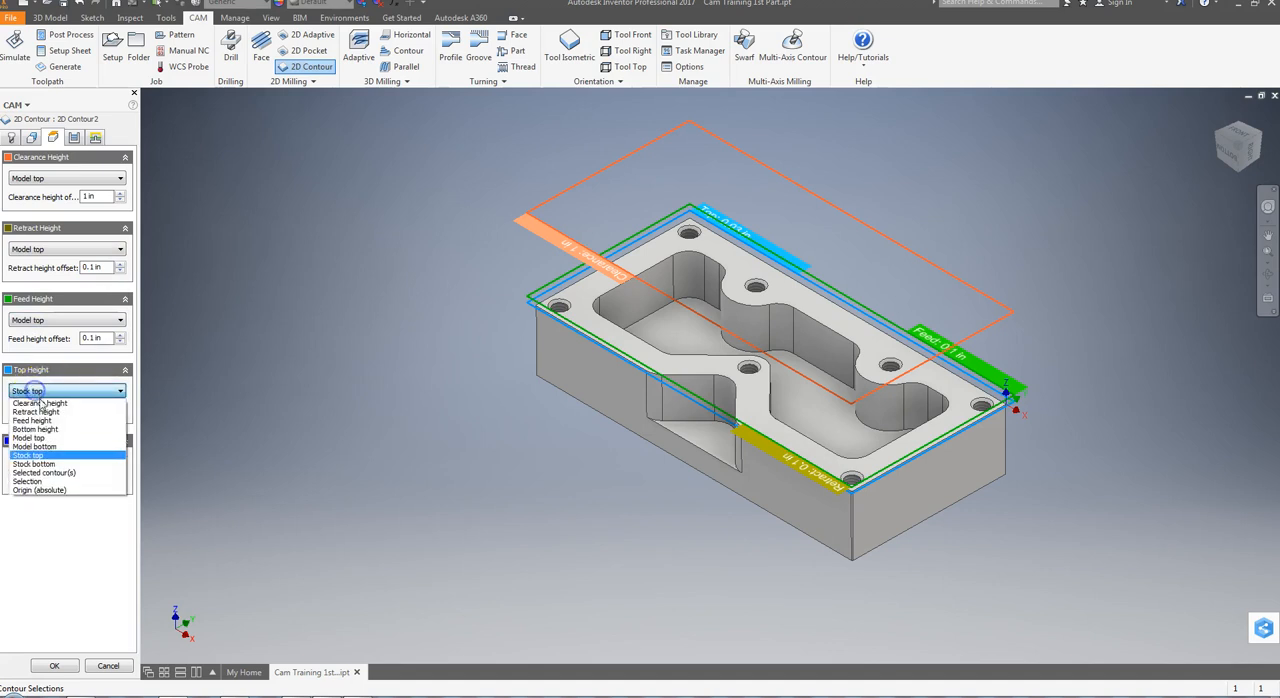
pyautogui.click(28, 437)
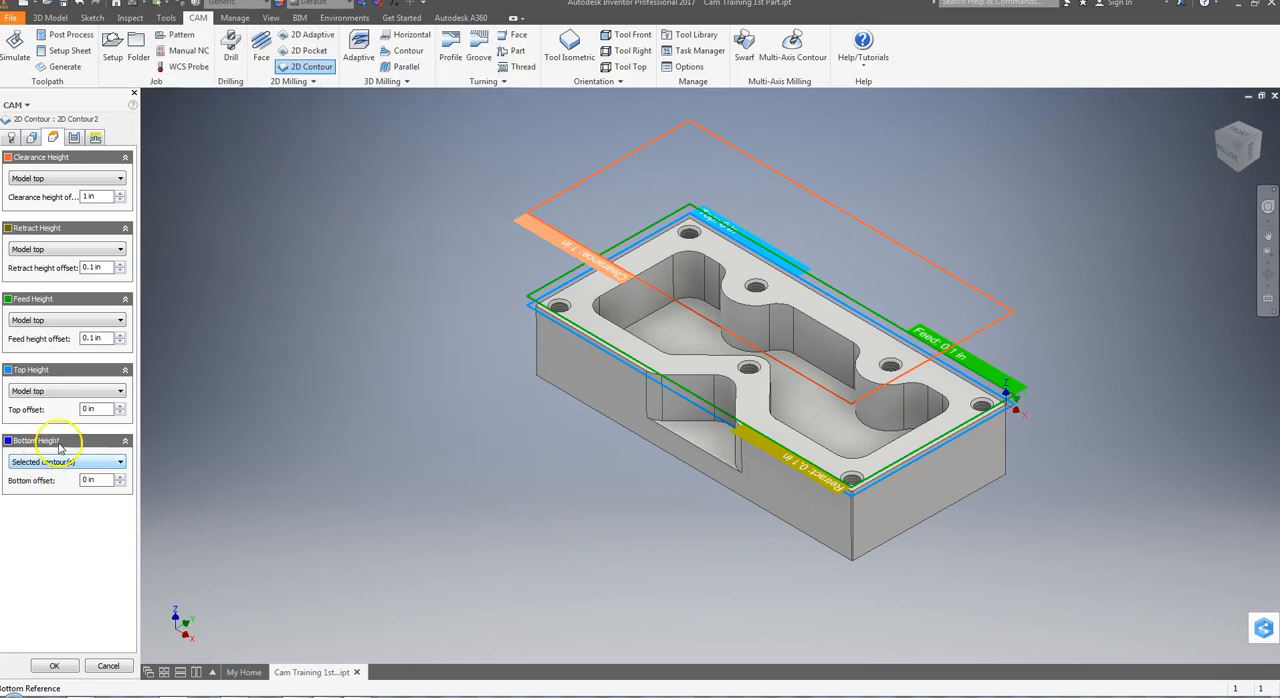
# Review the contour's sideways compensation and set its compensation type to In control
pyautogui.click(74, 137)
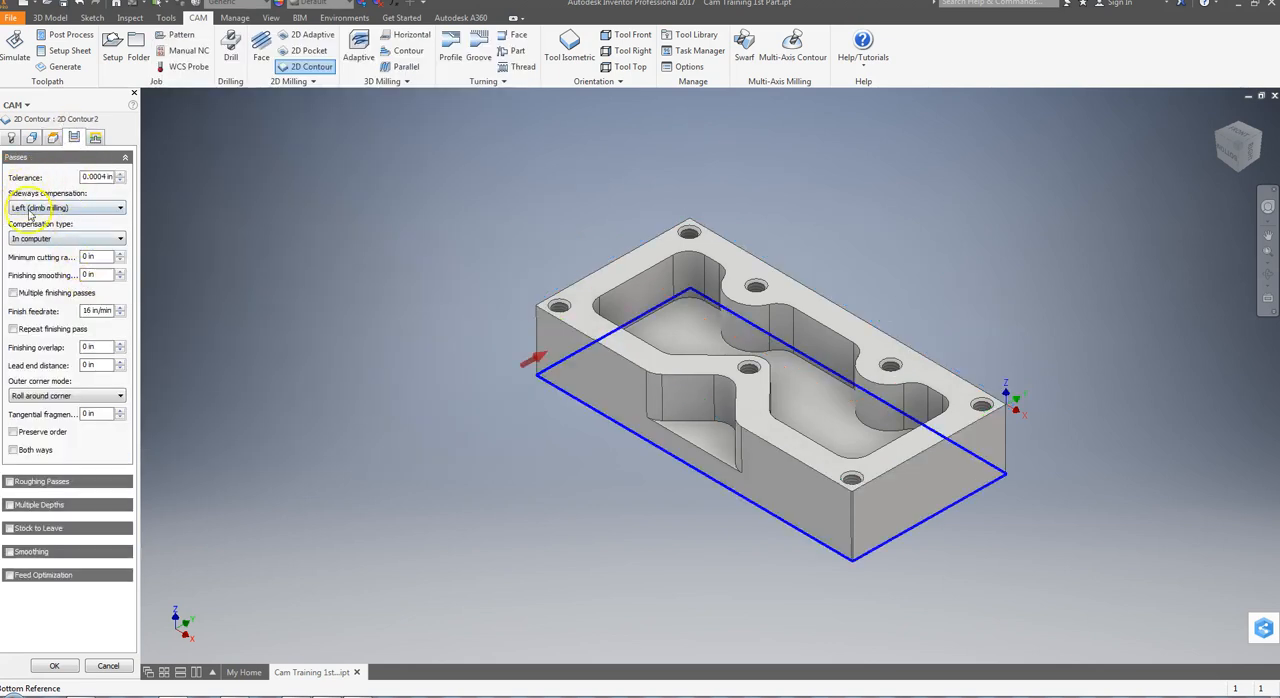
pyautogui.moveTo(57, 212)
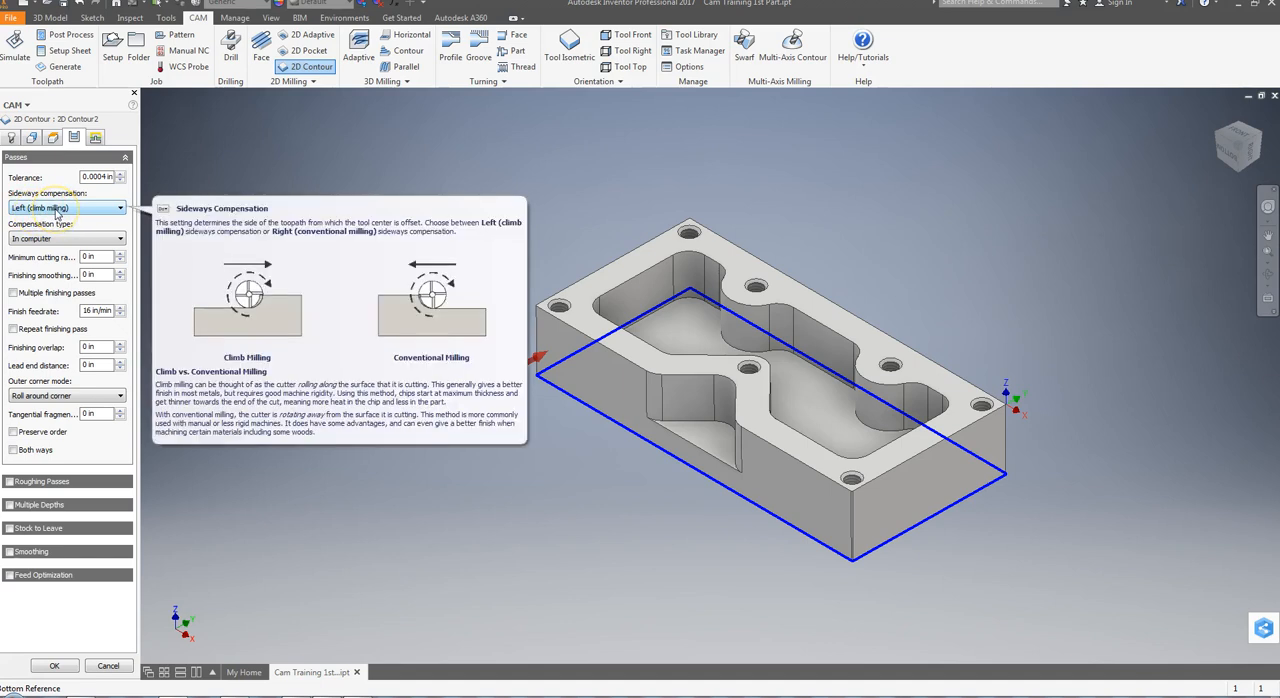
pyautogui.click(71, 214)
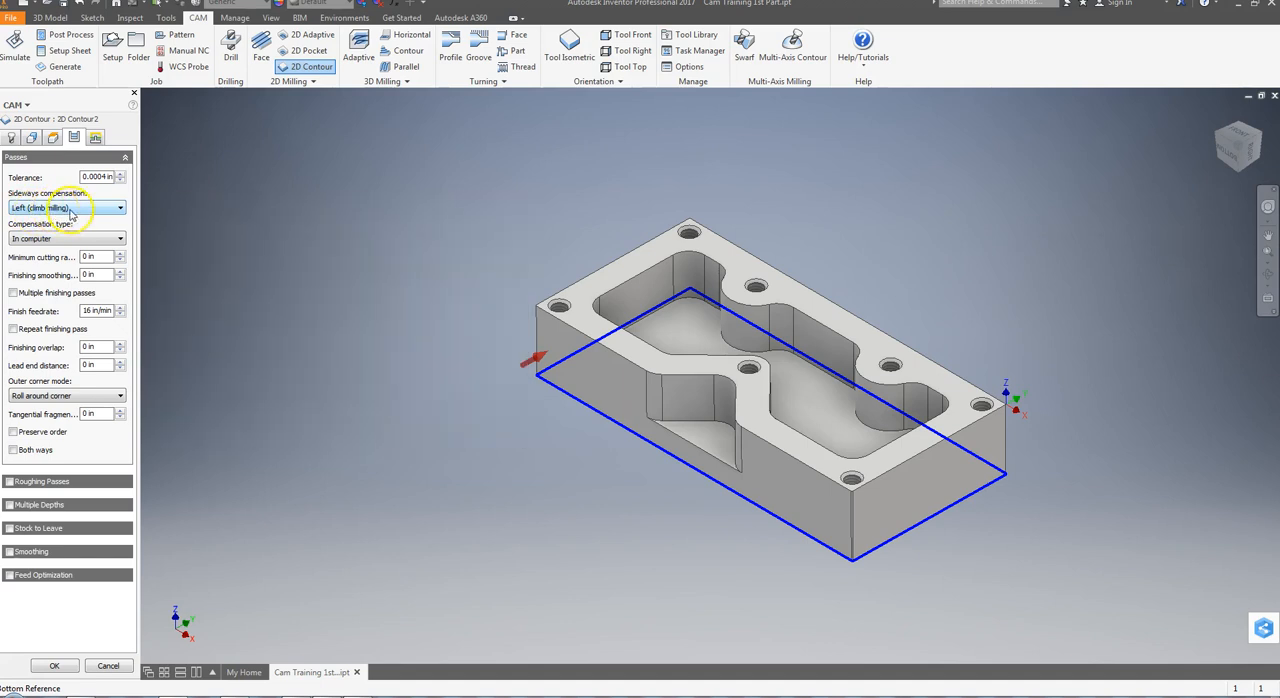
pyautogui.moveTo(43, 243)
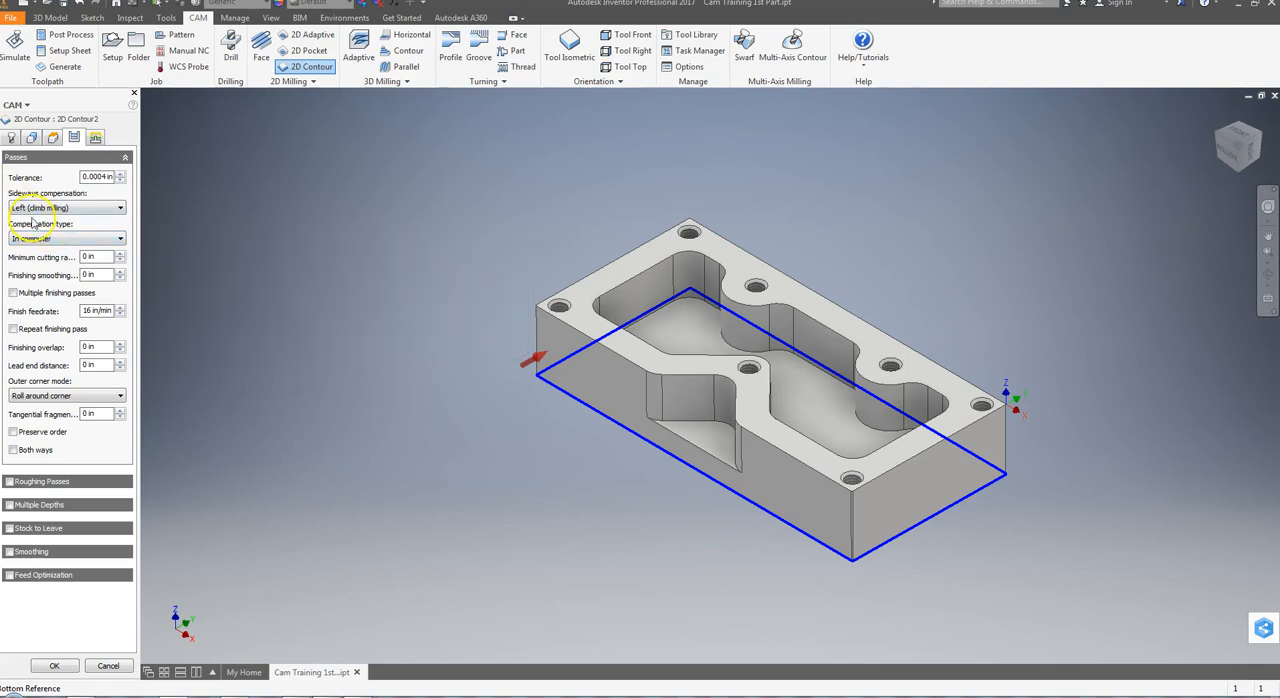
pyautogui.click(96, 240)
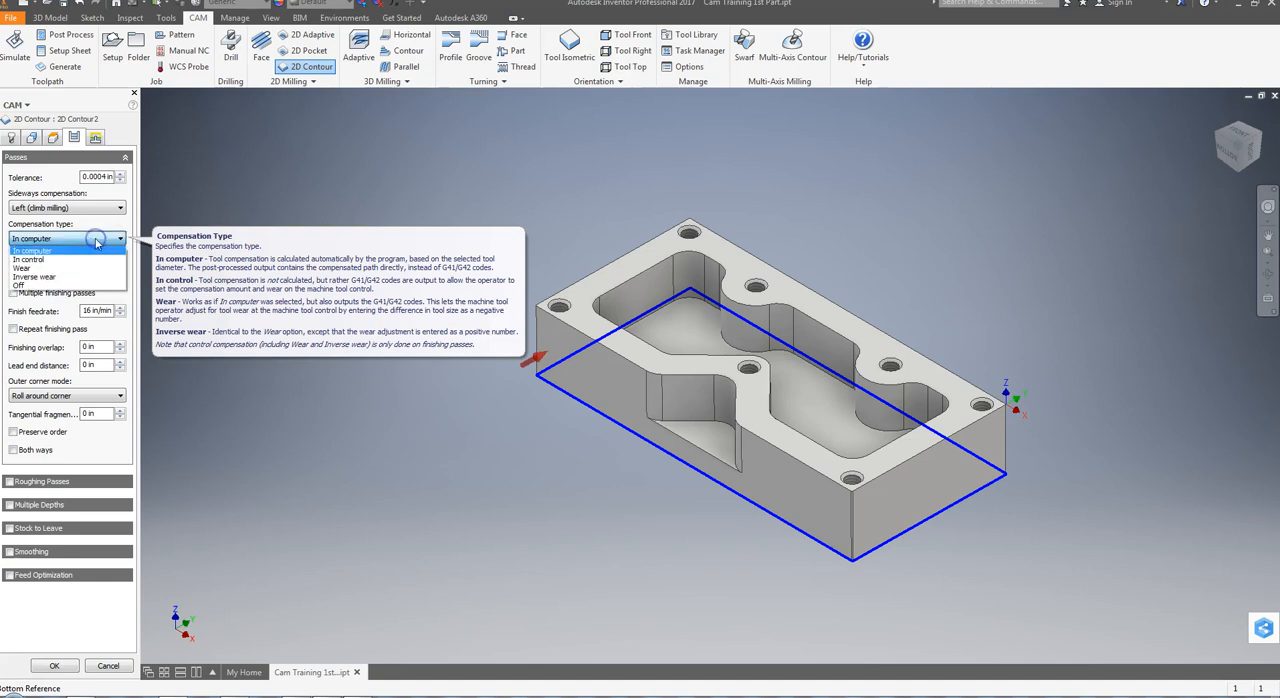
pyautogui.click(33, 262)
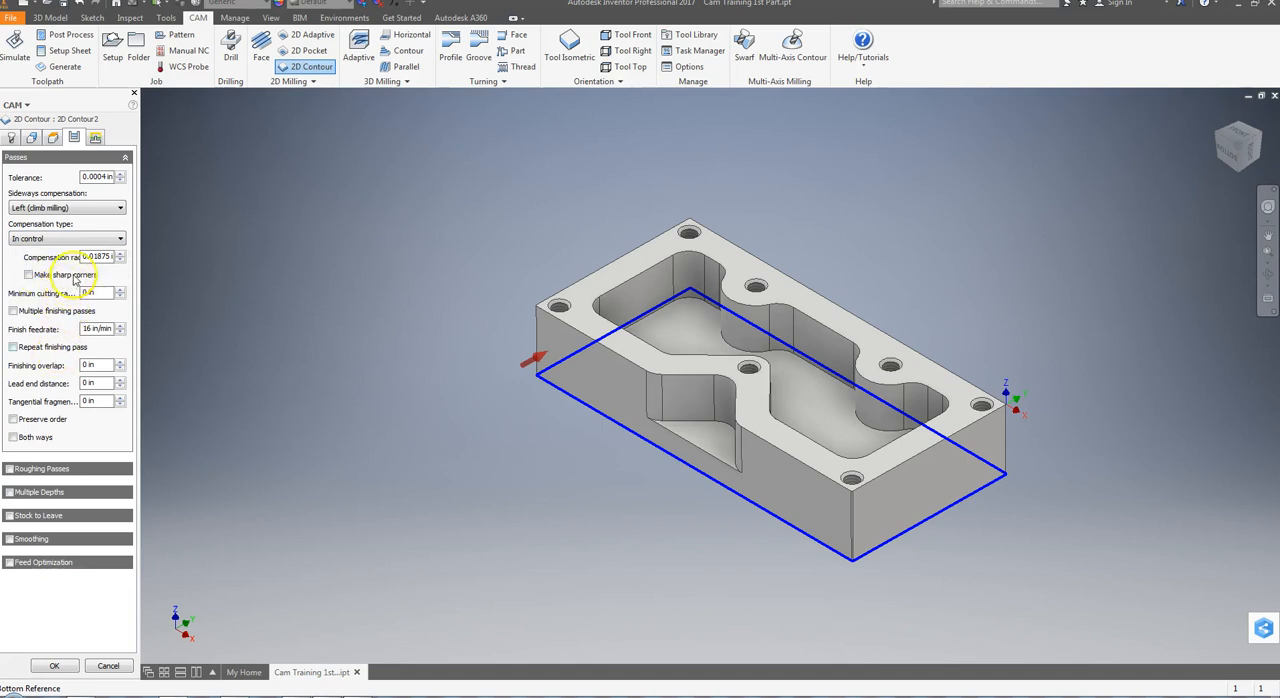
pyautogui.moveTo(99, 261)
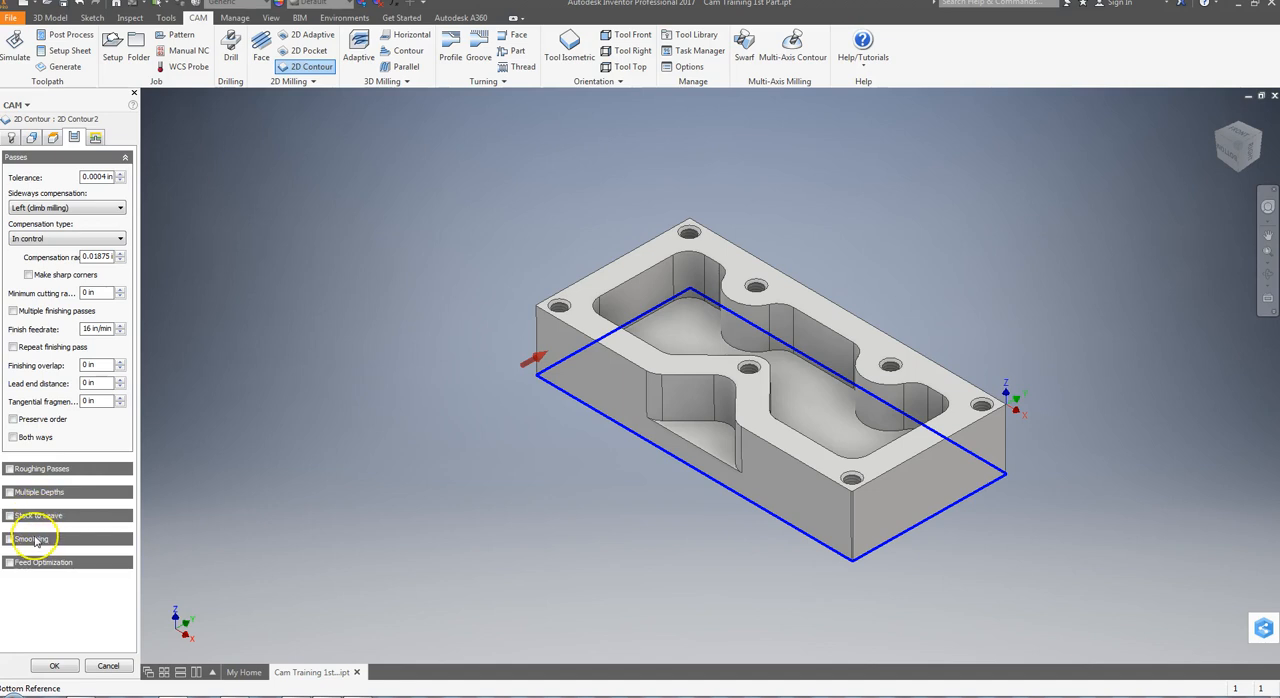
# Set the lead-in to 0.1 in horizontal radius, 45 deg sweep, 0.375 in linear distance and 0 vertical radius, and generate the contour
pyautogui.click(95, 137)
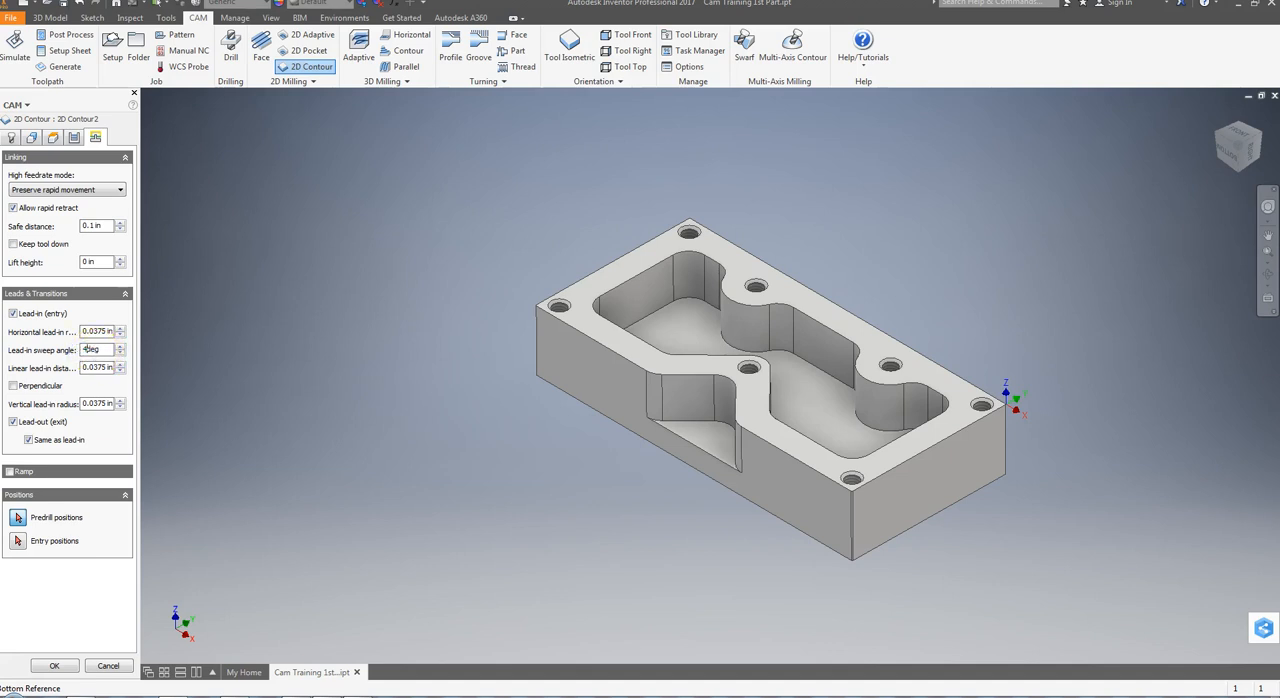
pyautogui.click(165, 348)
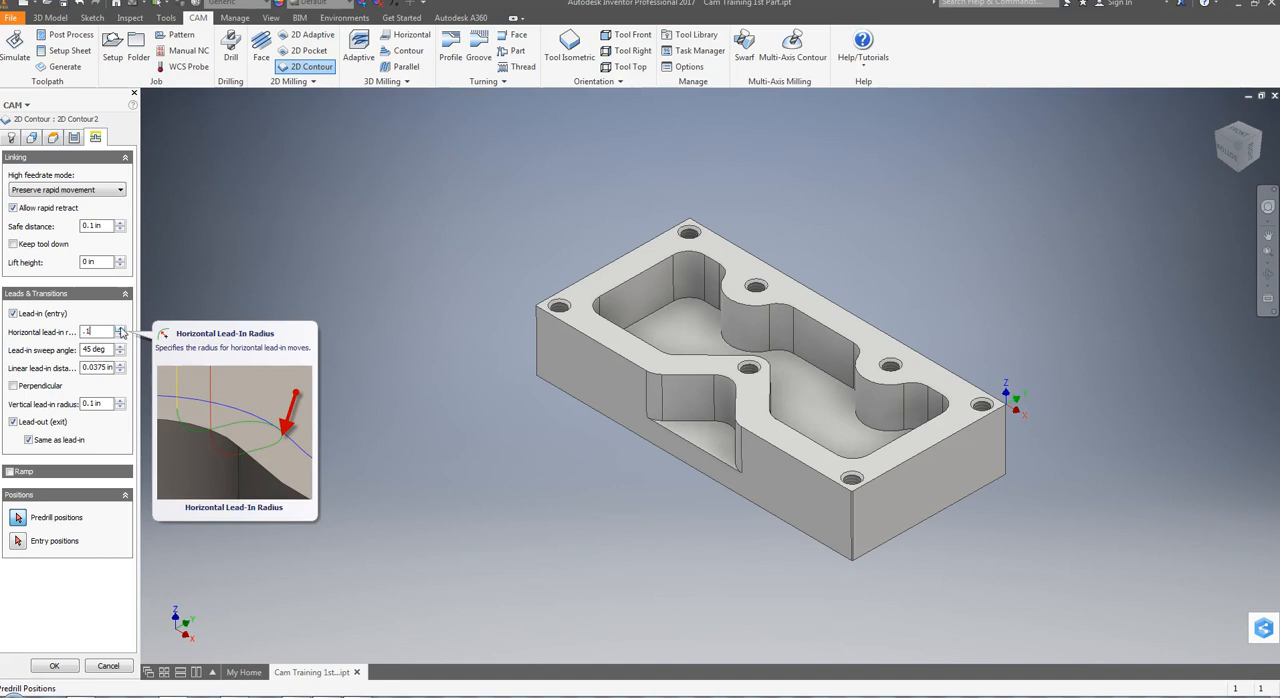
pyautogui.click(101, 352)
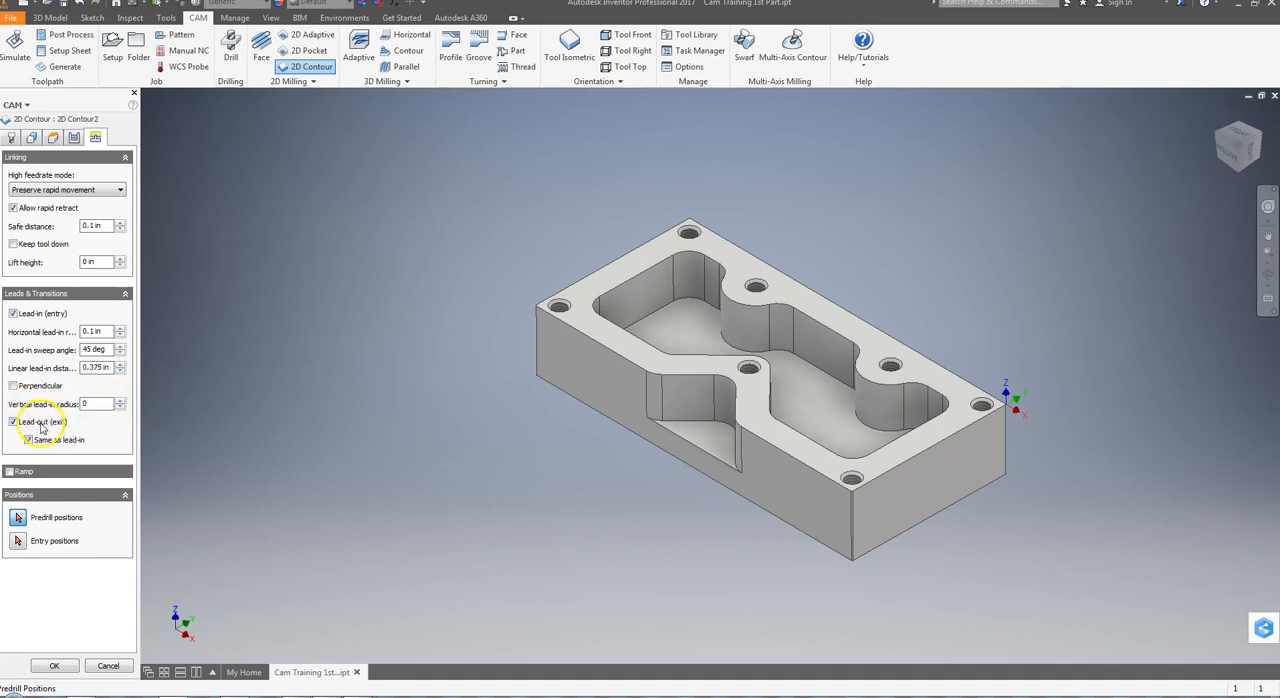
pyautogui.click(62, 665)
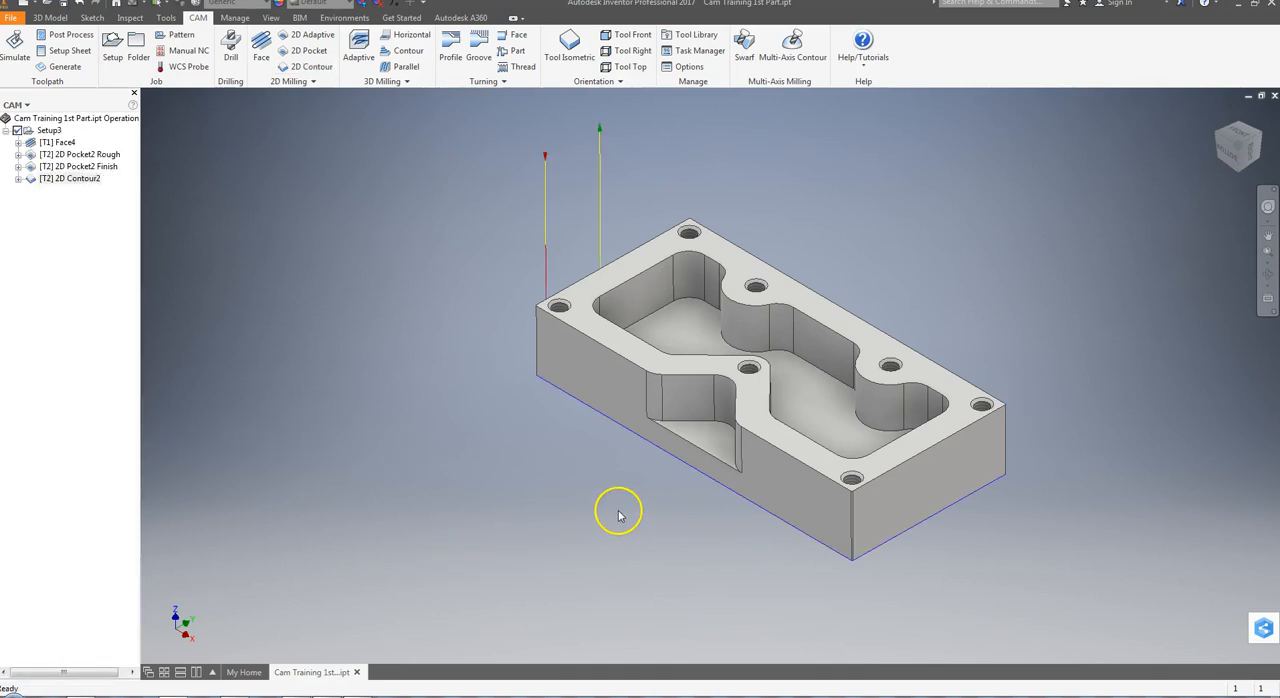
# Examine the contour toolpath's lead-in and lead-out moves from the side and in isometric view
pyautogui.click(1215, 145)
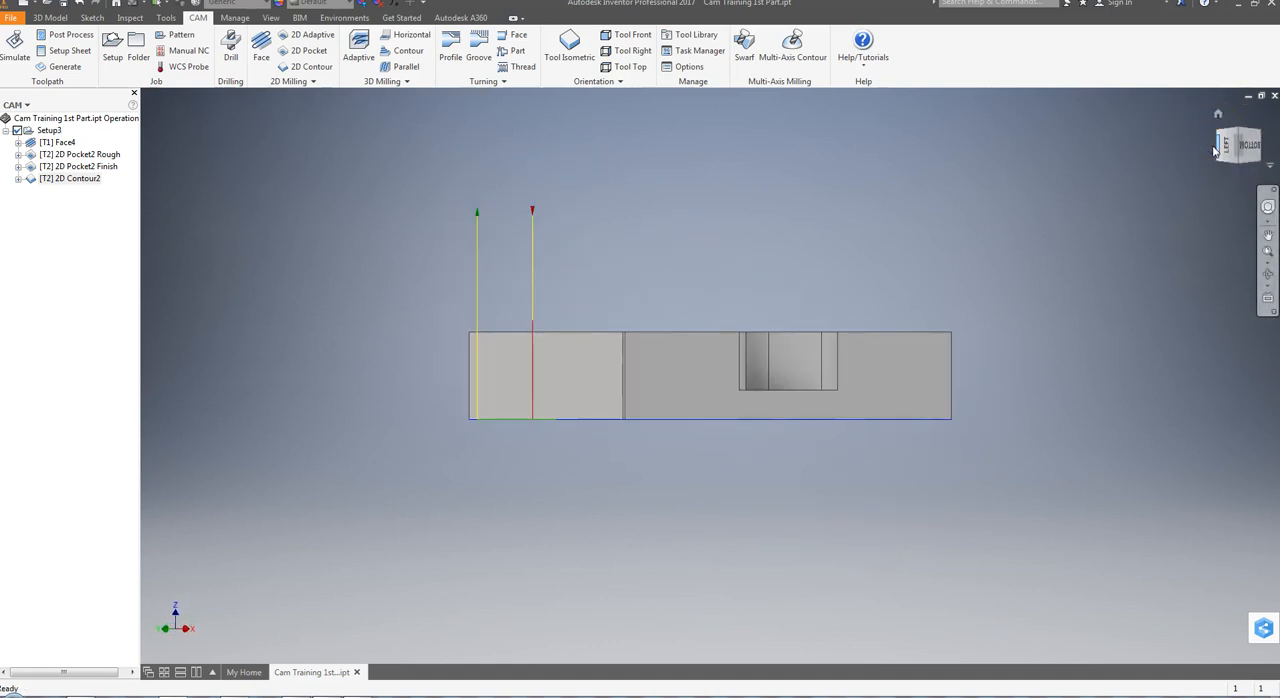
pyautogui.click(1237, 136)
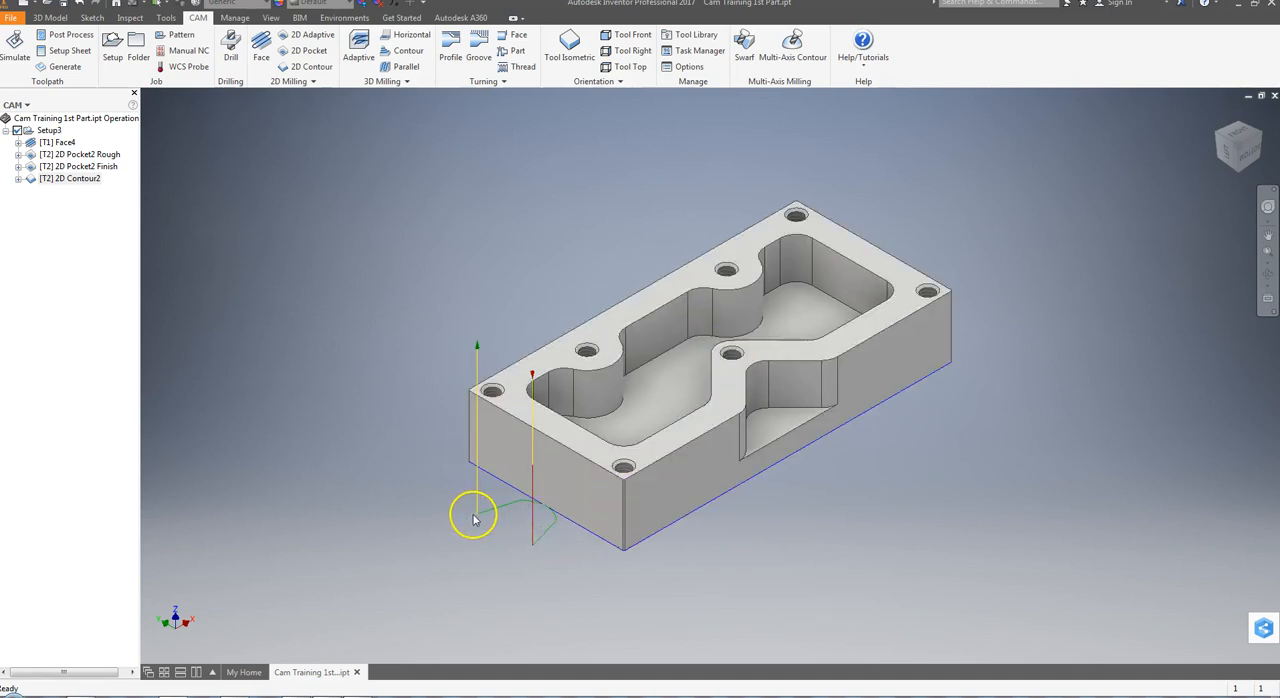
pyautogui.click(540, 505)
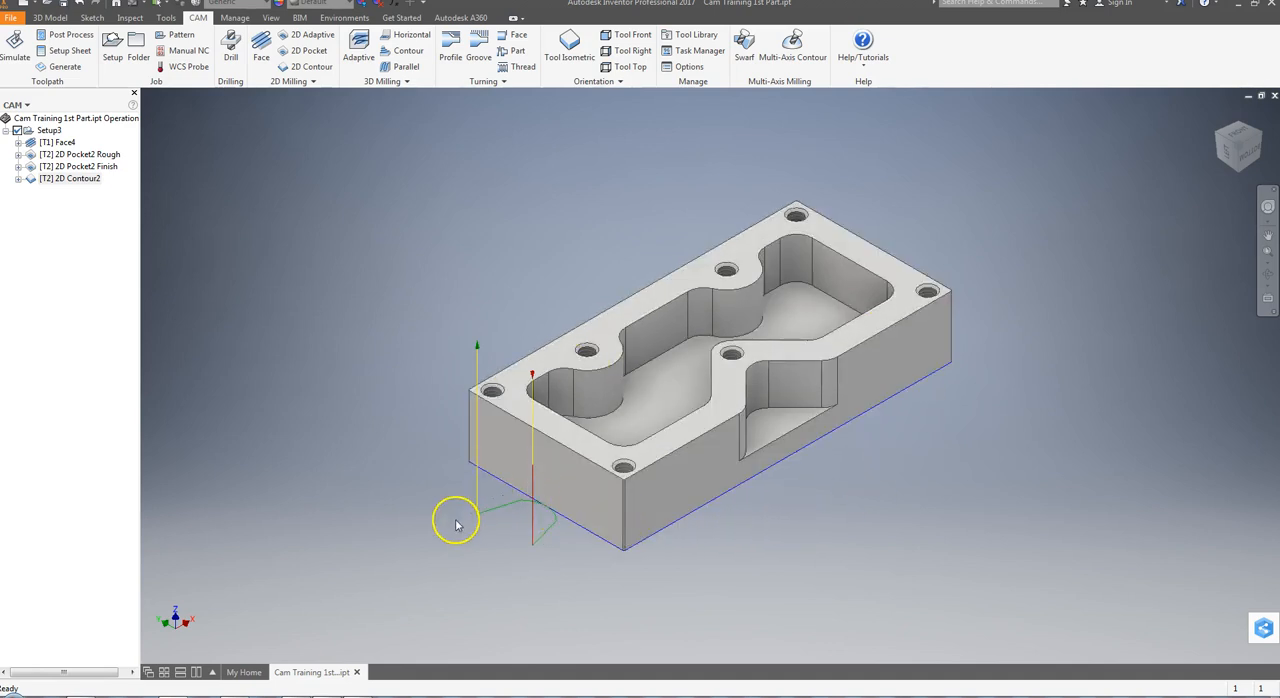
# Simulate only the 2D contour operation around the part's outside from the tool isometric view, and close the simulation
pyautogui.click(570, 45)
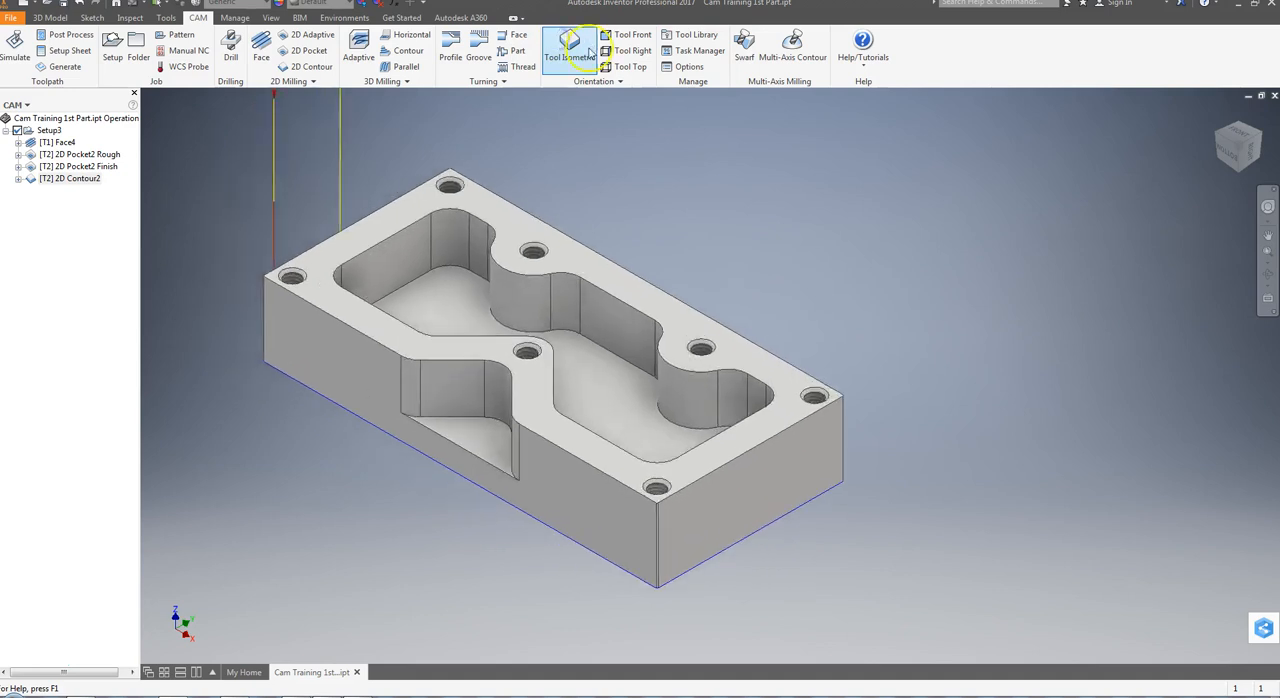
pyautogui.scroll(-3, 566, 285)
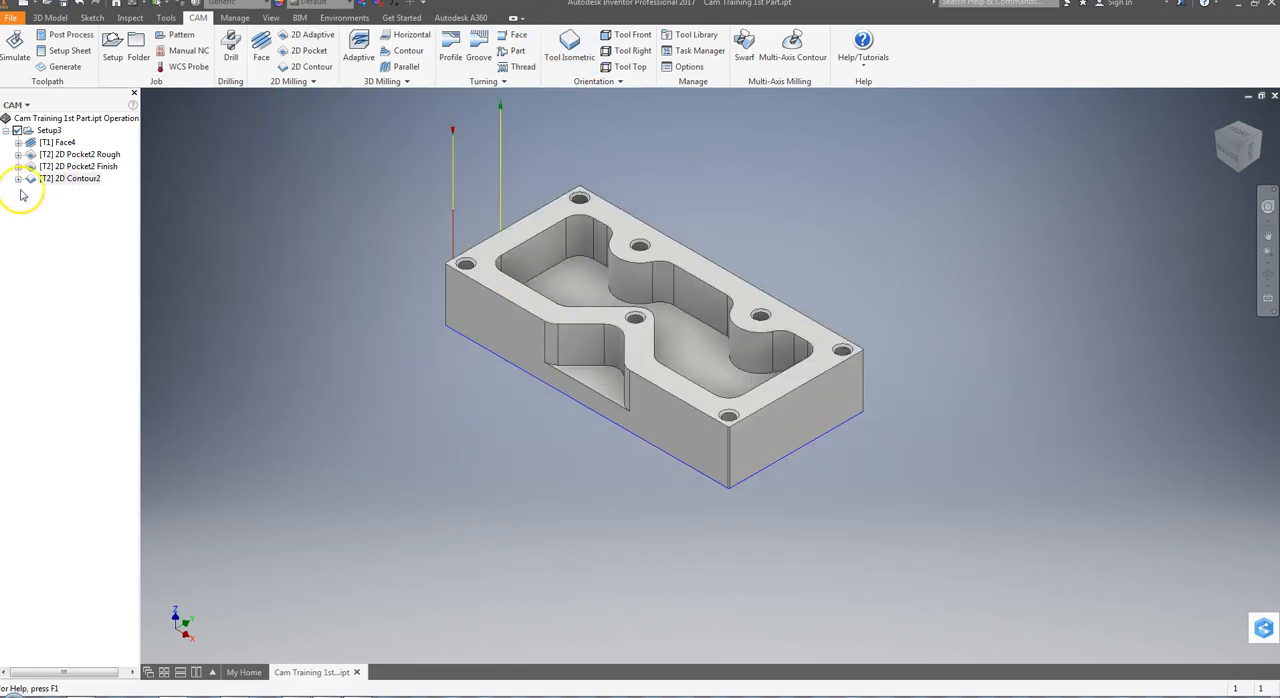
pyautogui.click(57, 179)
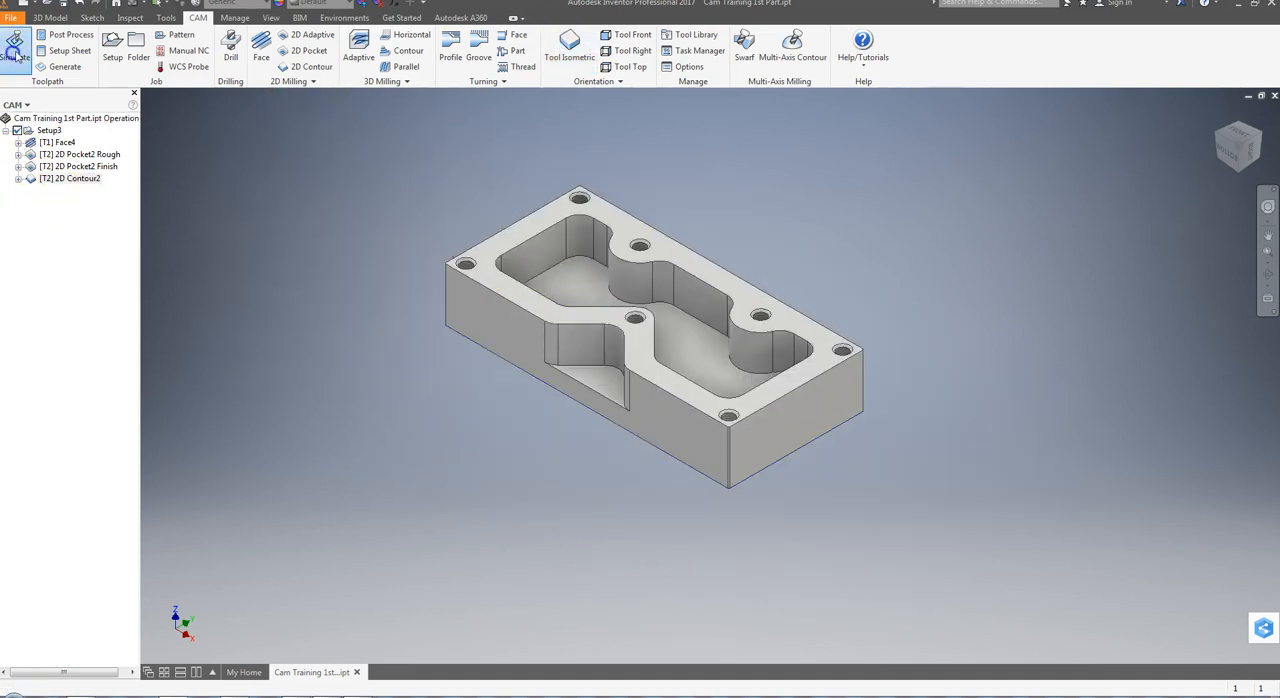
pyautogui.click(14, 45)
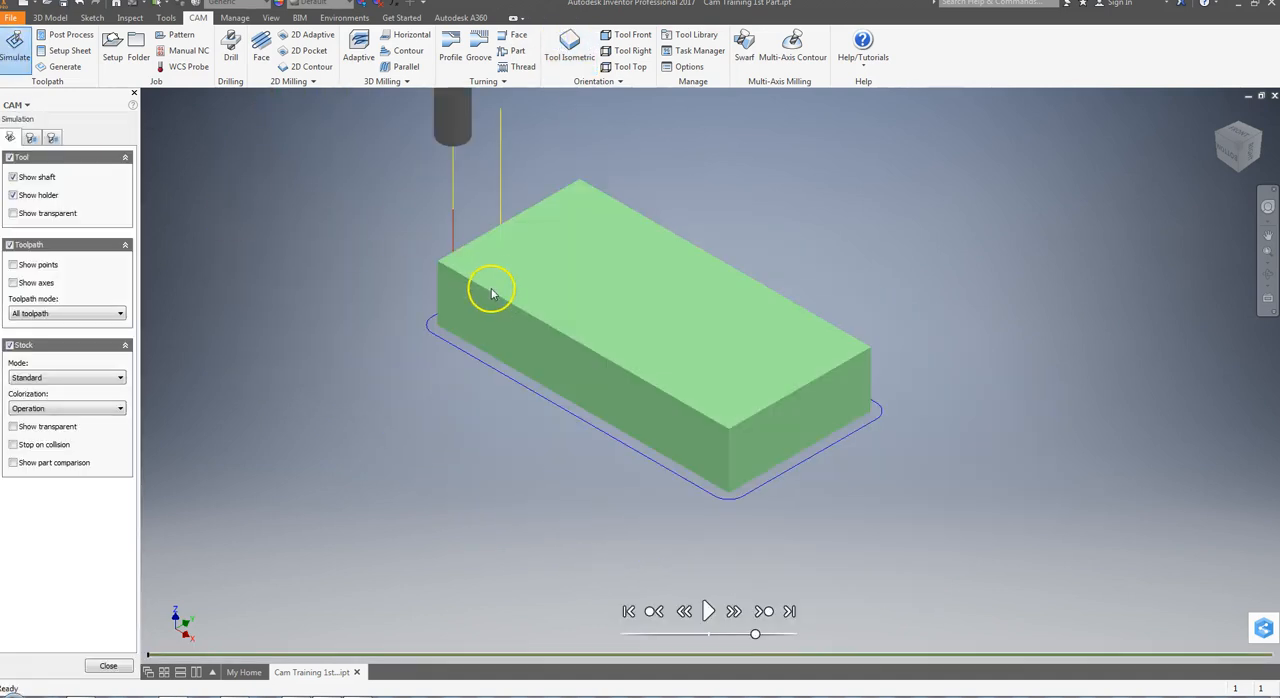
pyautogui.click(707, 612)
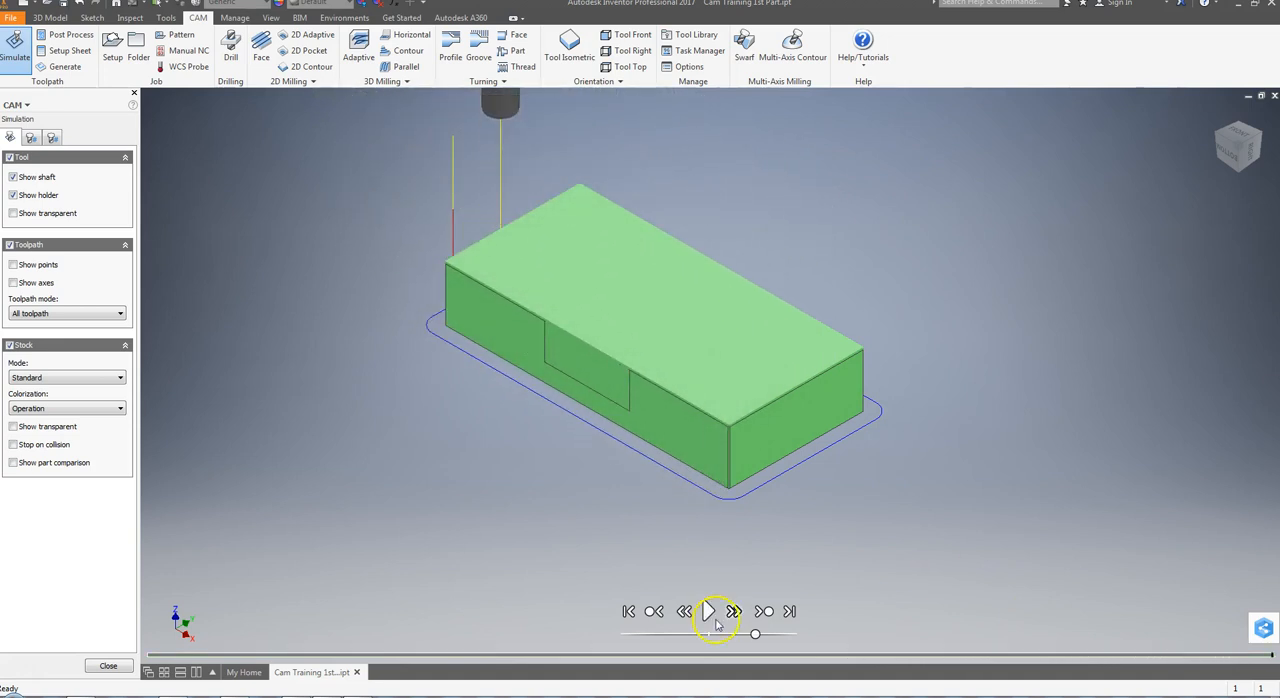
pyautogui.click(108, 665)
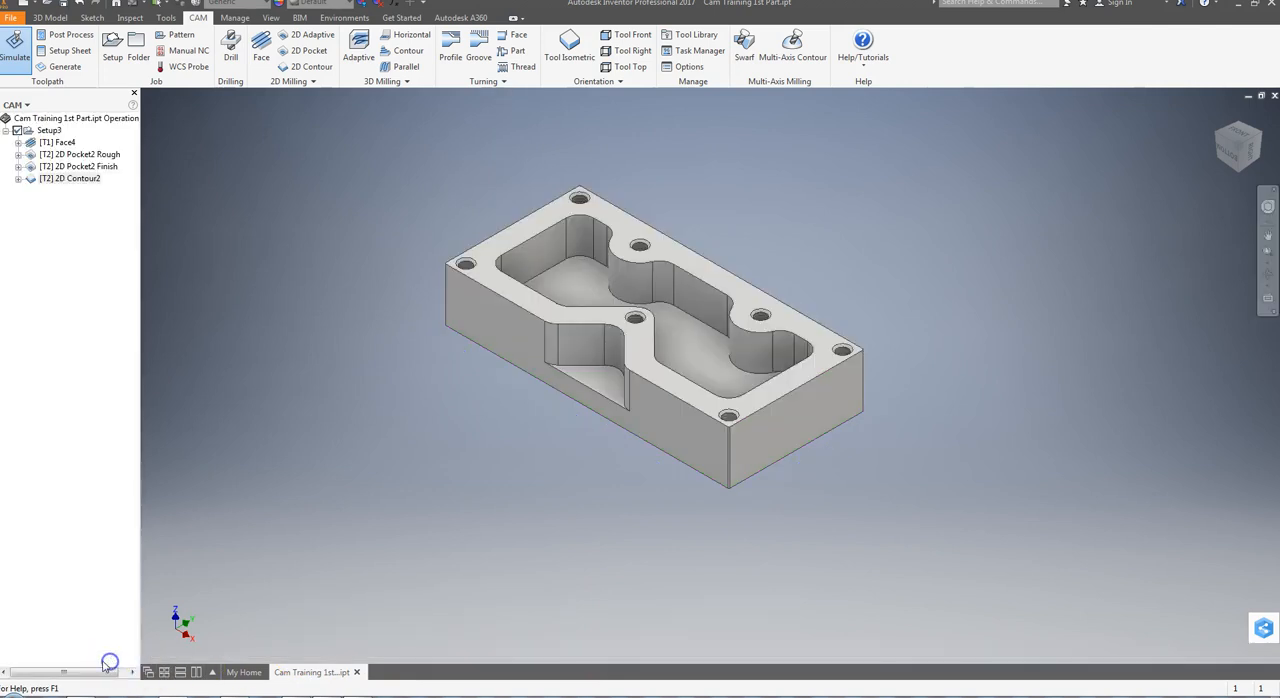
# Simulate all operations of Setup3 at increased playback speed through to the finished contour, and close the simulation
pyautogui.click(44, 131)
pyautogui.click(14, 45)
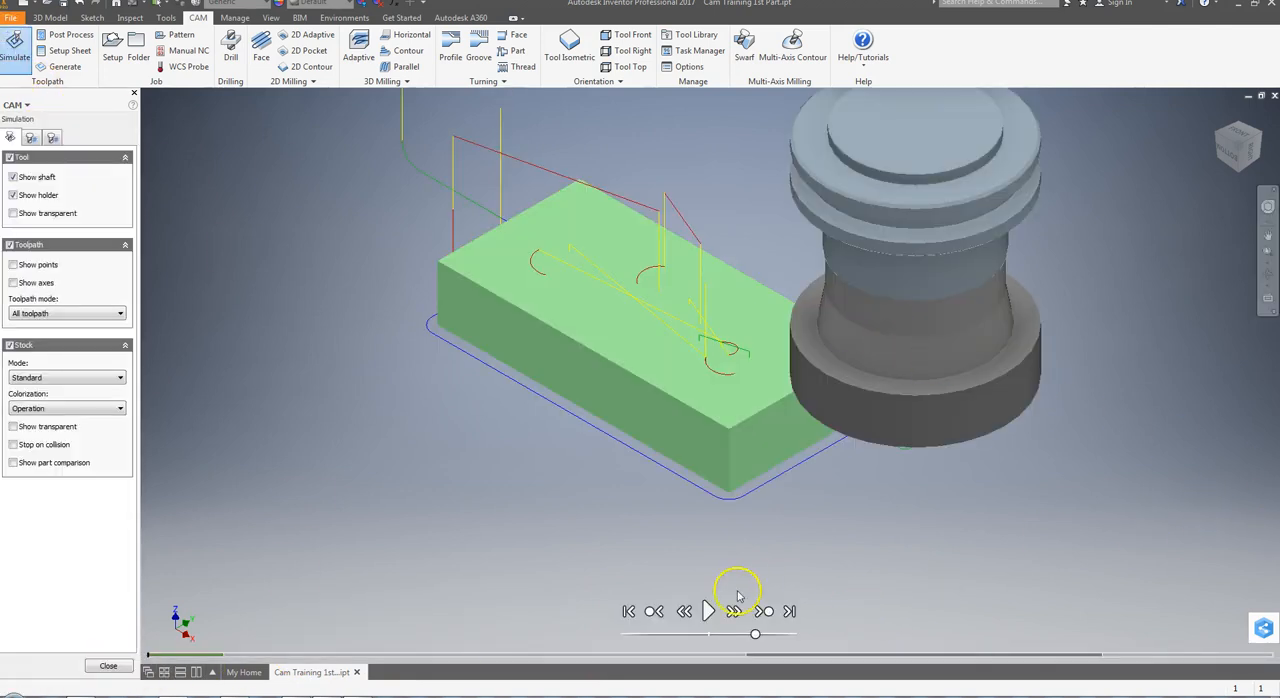
pyautogui.click(708, 611)
pyautogui.moveTo(757, 636); pyautogui.dragTo(781, 636)
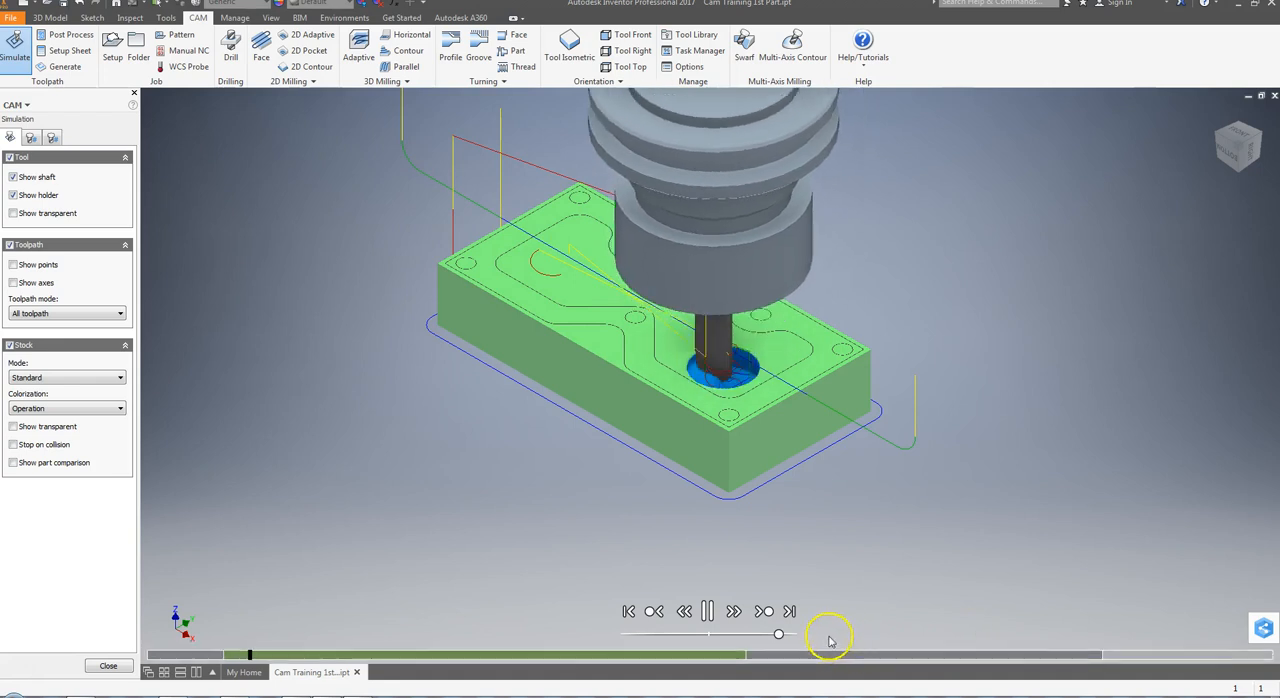
pyautogui.moveTo(778, 634); pyautogui.dragTo(788, 635)
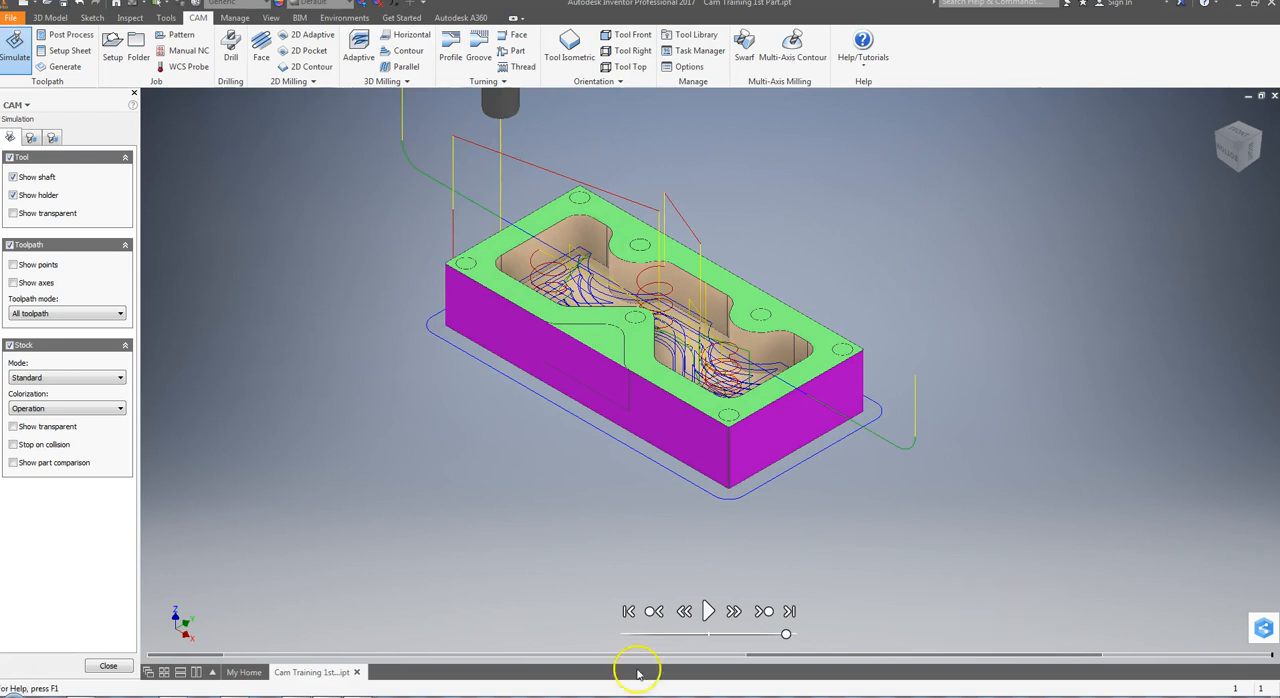
pyautogui.click(106, 665)
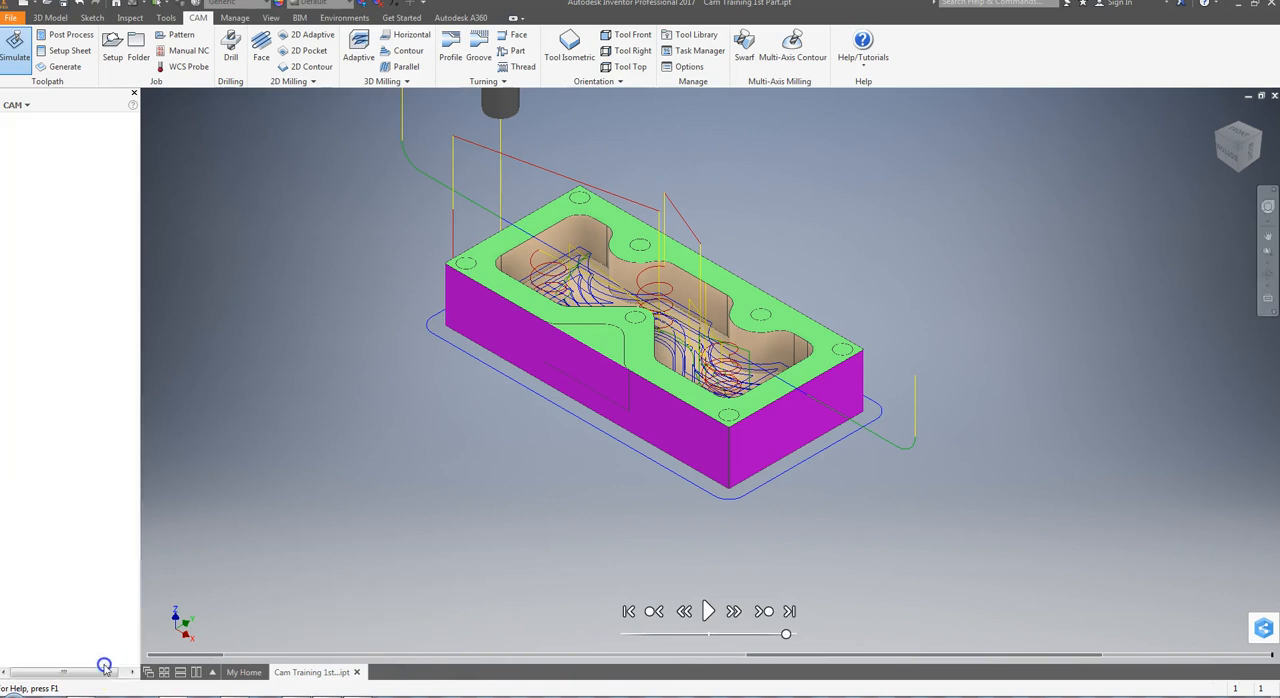